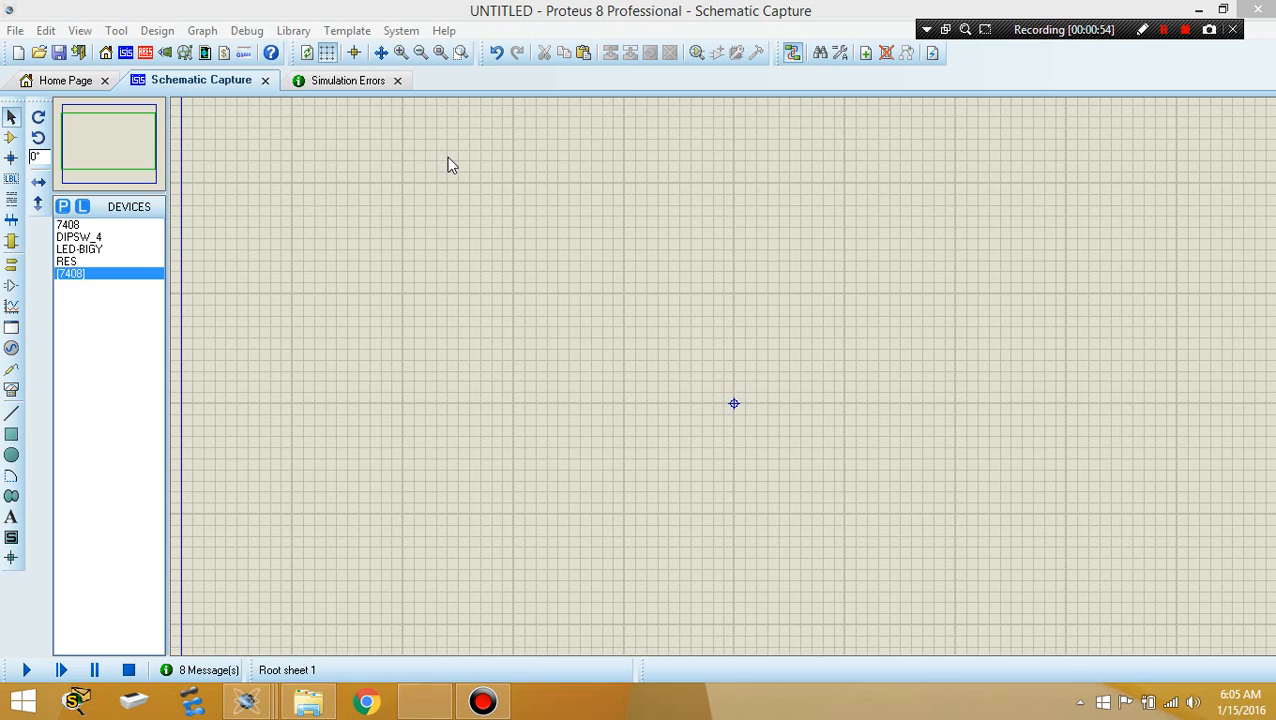
Look up the 7408 AND gate and the generic RES resistor in the device library.
{"action": "left_click", "coordinate": [63, 207]}
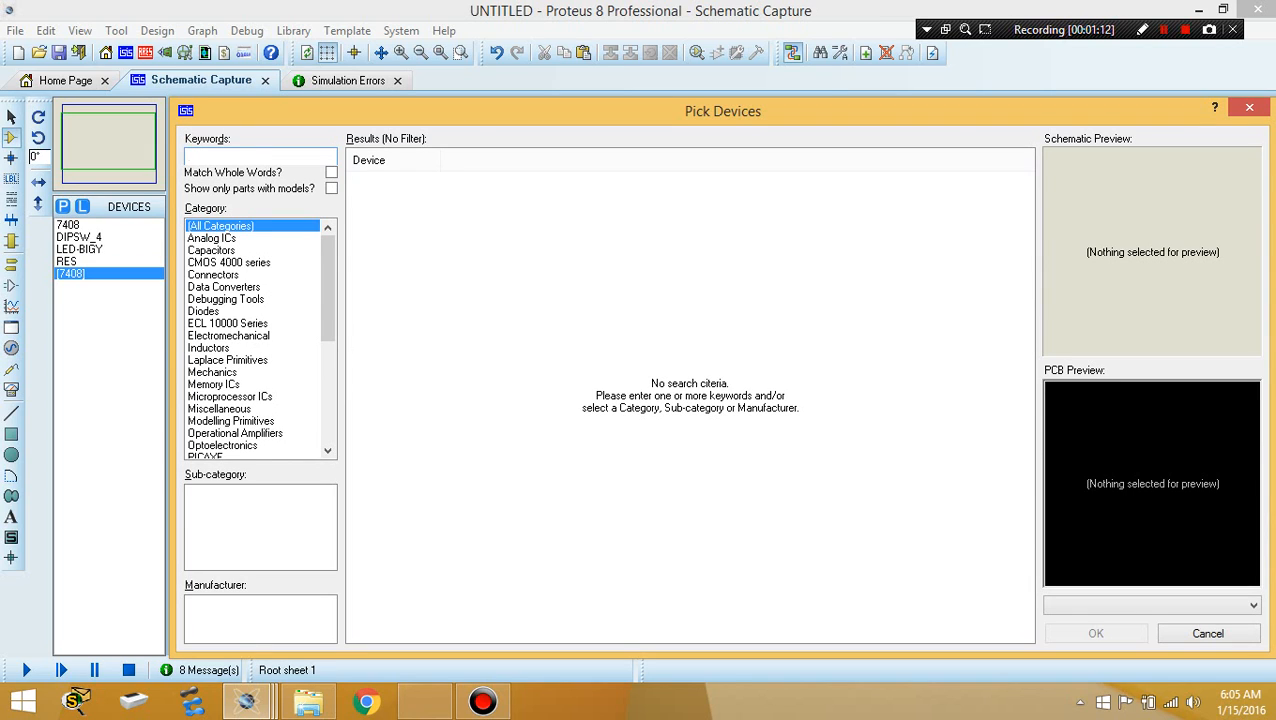
{"action": "type", "text": "08"}
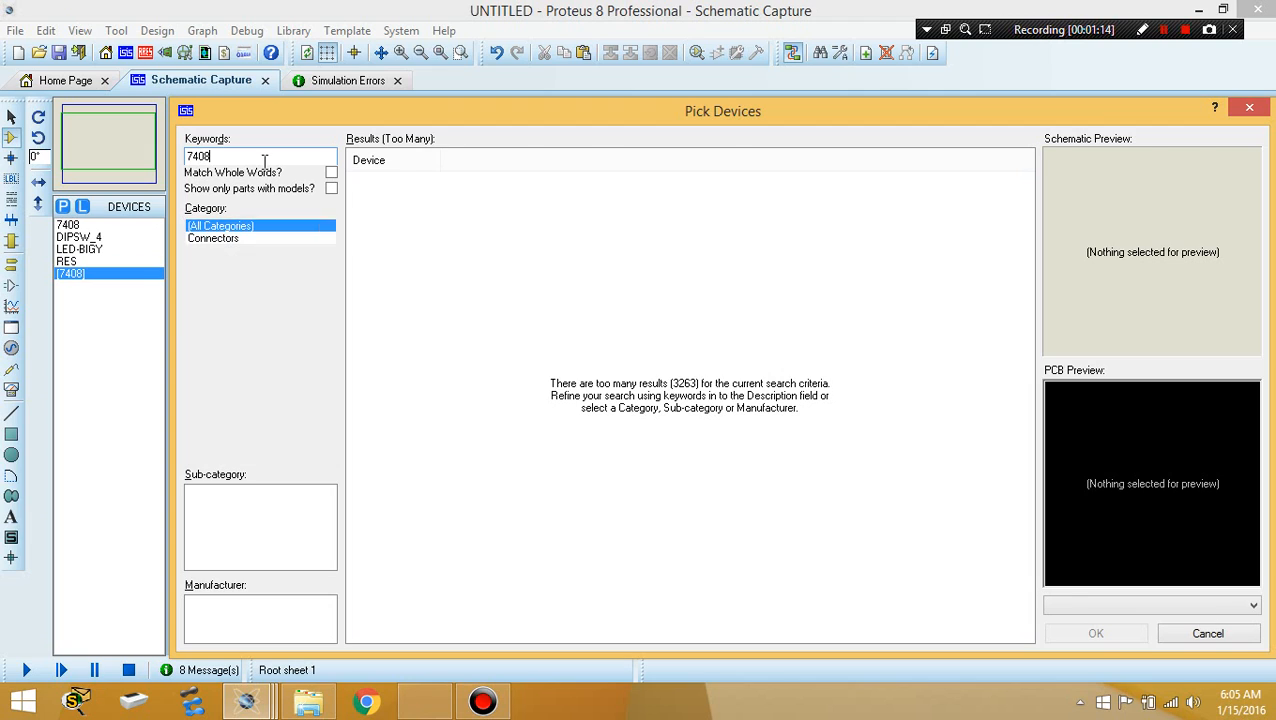
{"action": "left_click", "coordinate": [496, 212]}
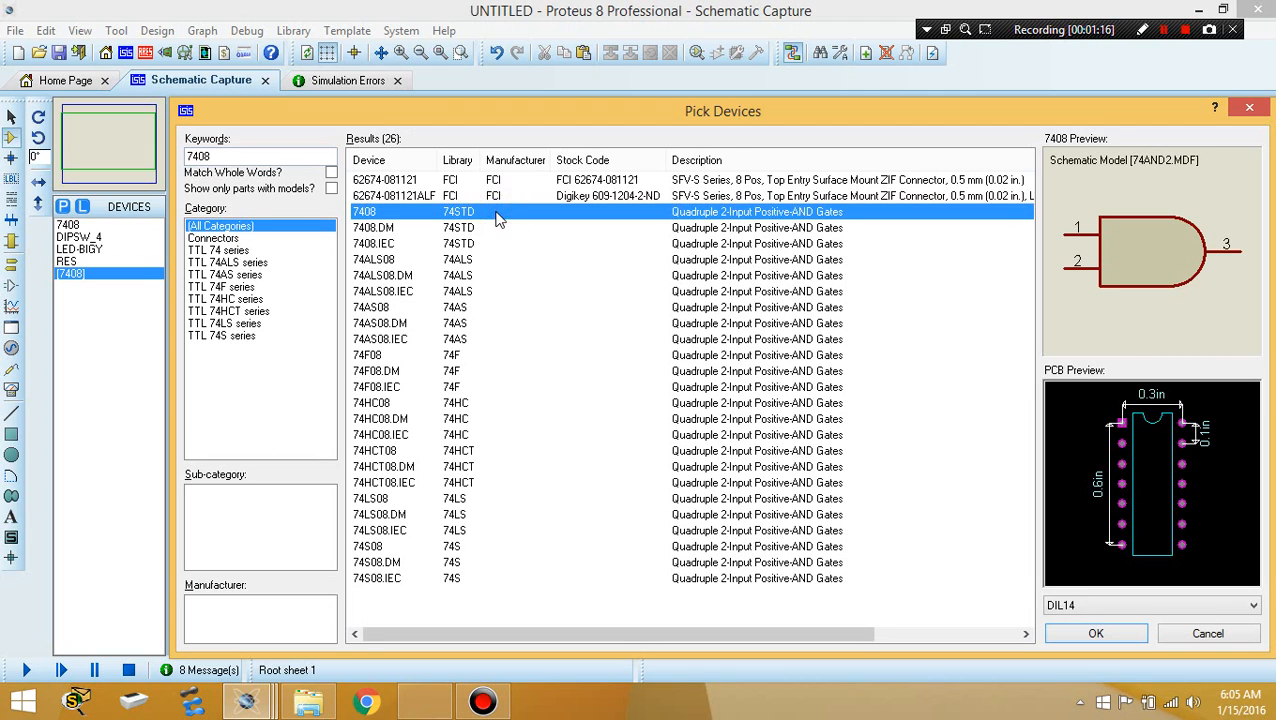
{"action": "double_click", "coordinate": [276, 160]}
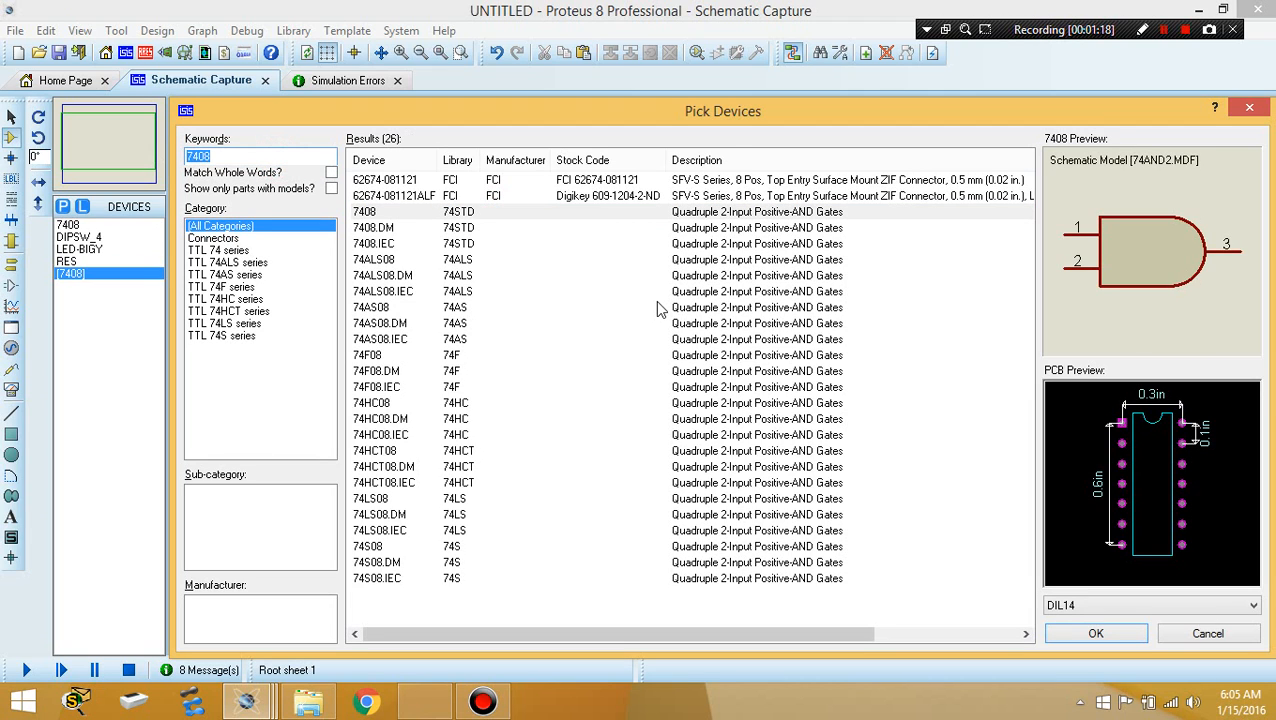
{"action": "type", "text": "res"}
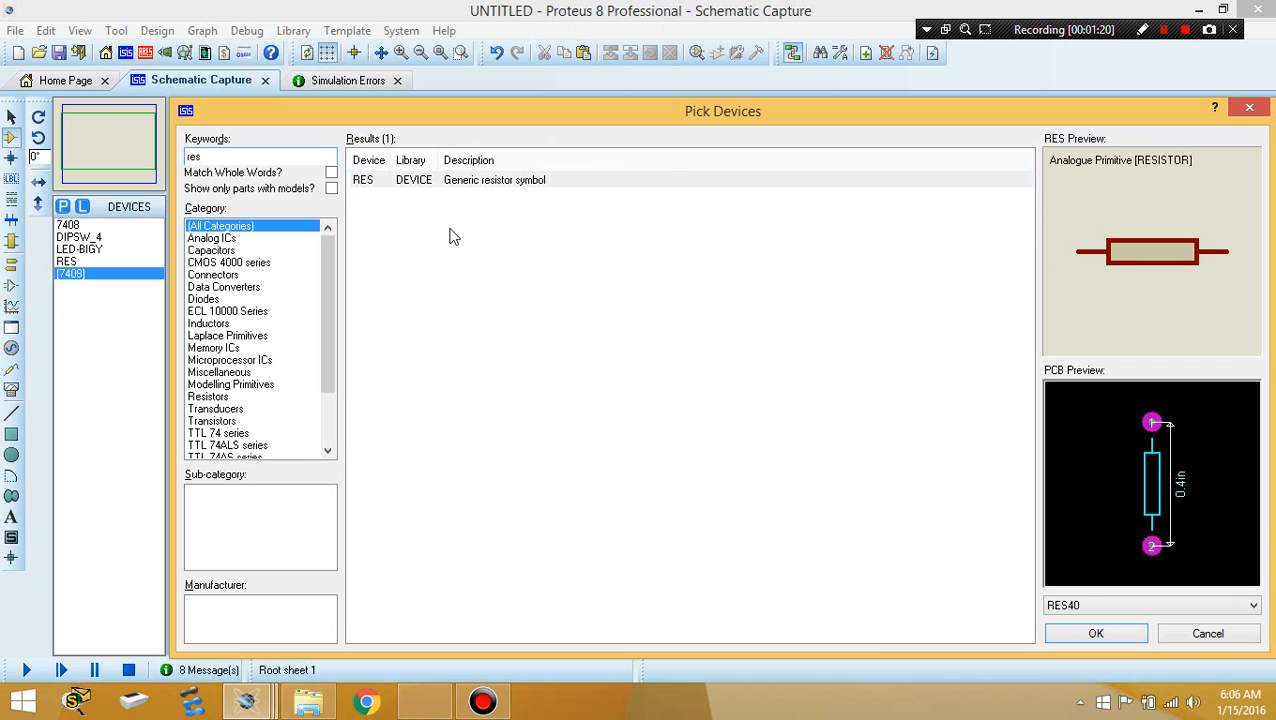
{"action": "left_click", "coordinate": [400, 178]}
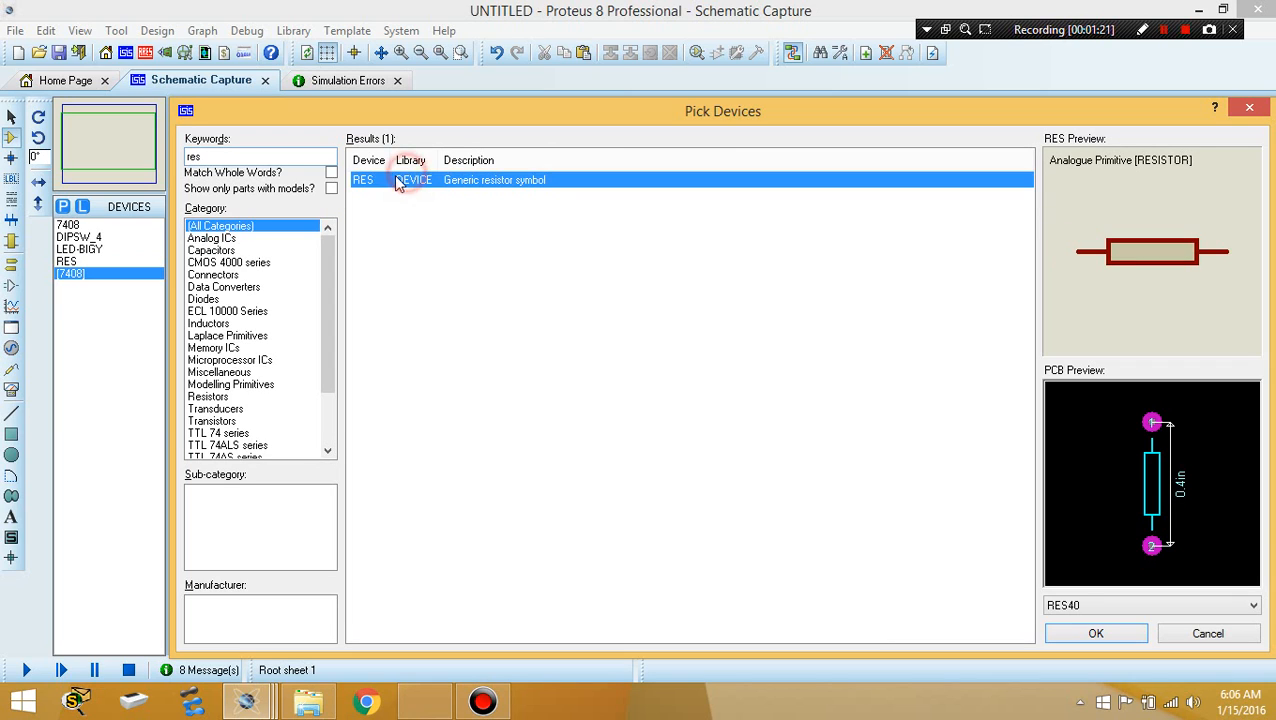
Search the device library for "dip" within Switches & Relays and preview the DIPSW_4 switch.
{"action": "double_click", "coordinate": [250, 156]}
{"action": "type", "text": "dip"}
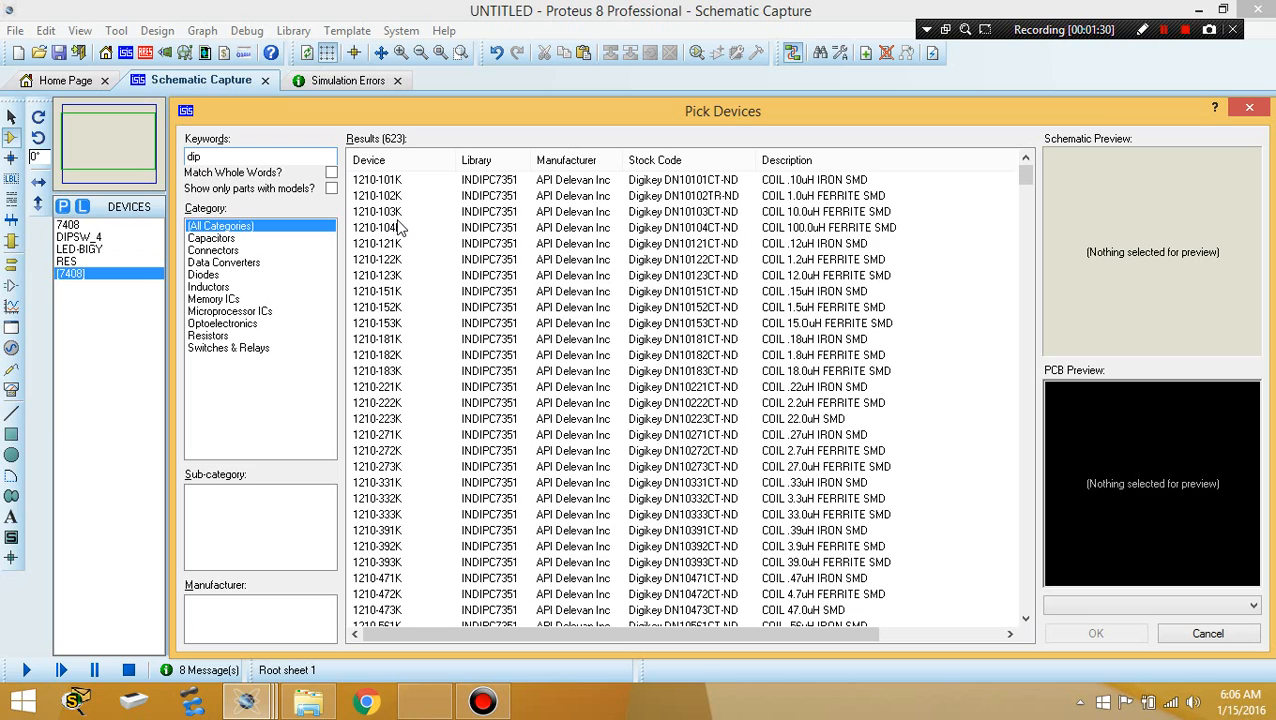
{"action": "left_click", "coordinate": [215, 311]}
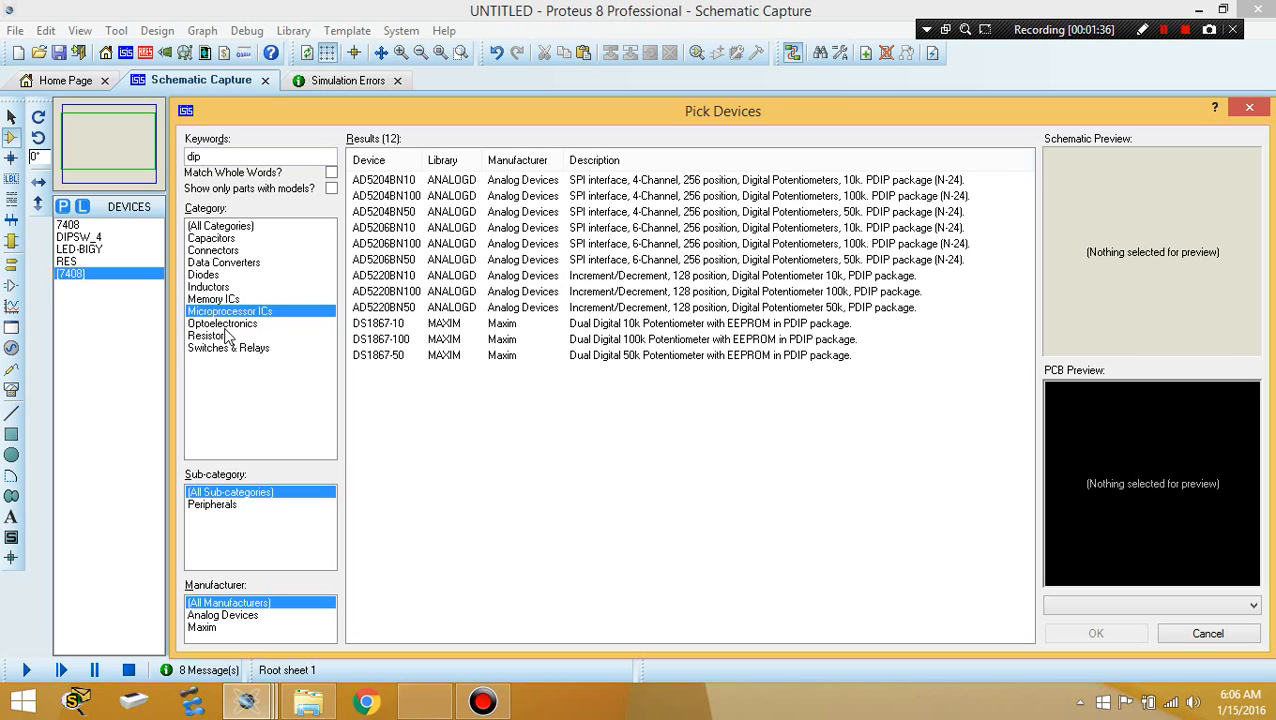
{"action": "left_click", "coordinate": [220, 324]}
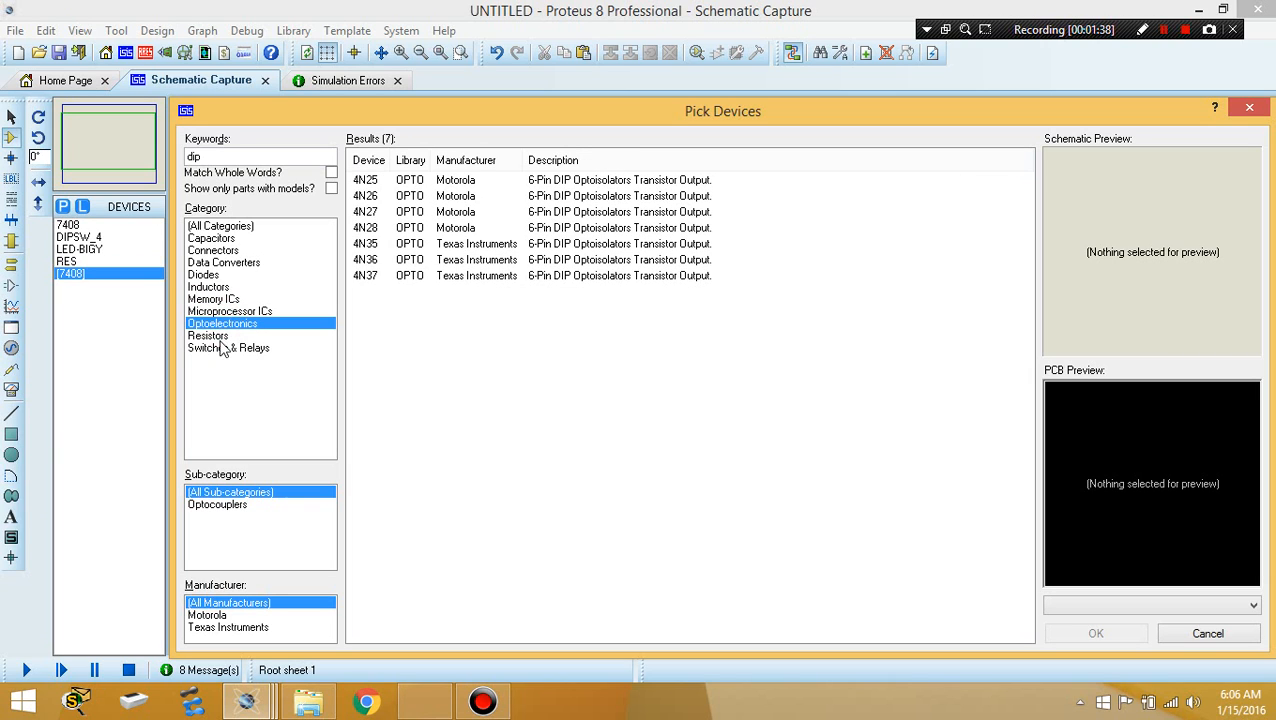
{"action": "left_click", "coordinate": [222, 348]}
{"action": "left_click", "coordinate": [437, 180]}
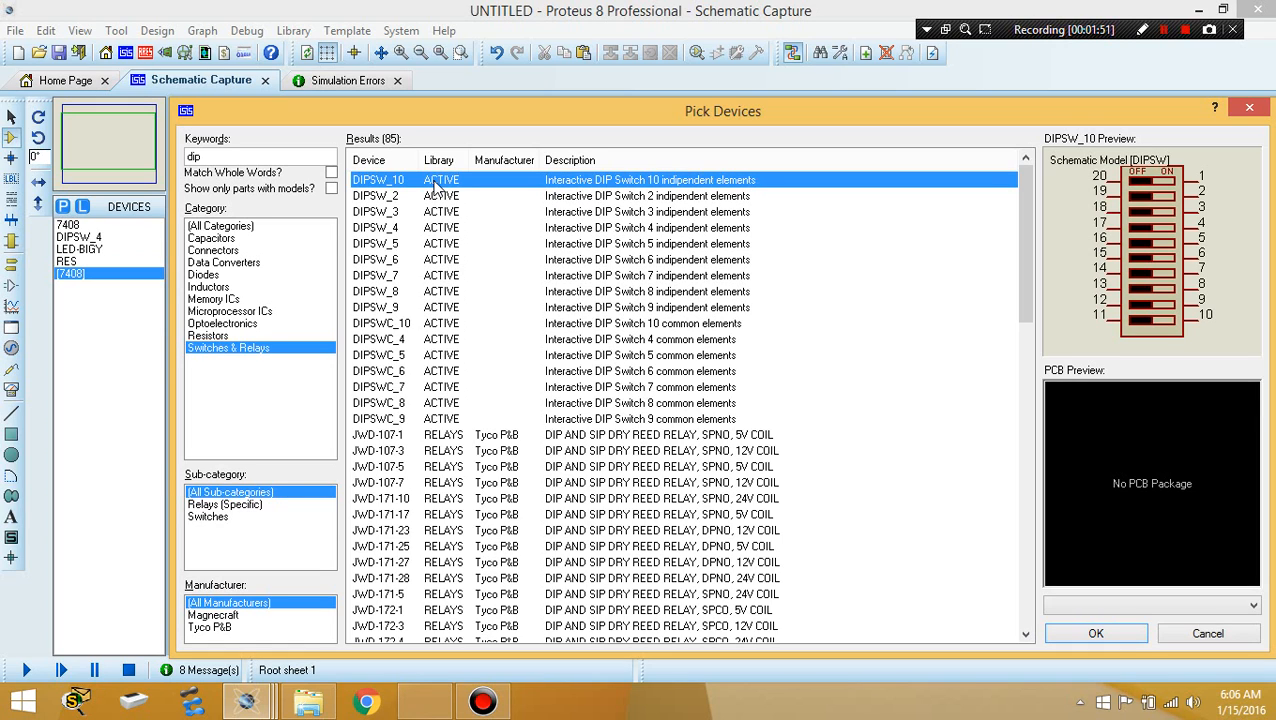
{"action": "left_click", "coordinate": [421, 231]}
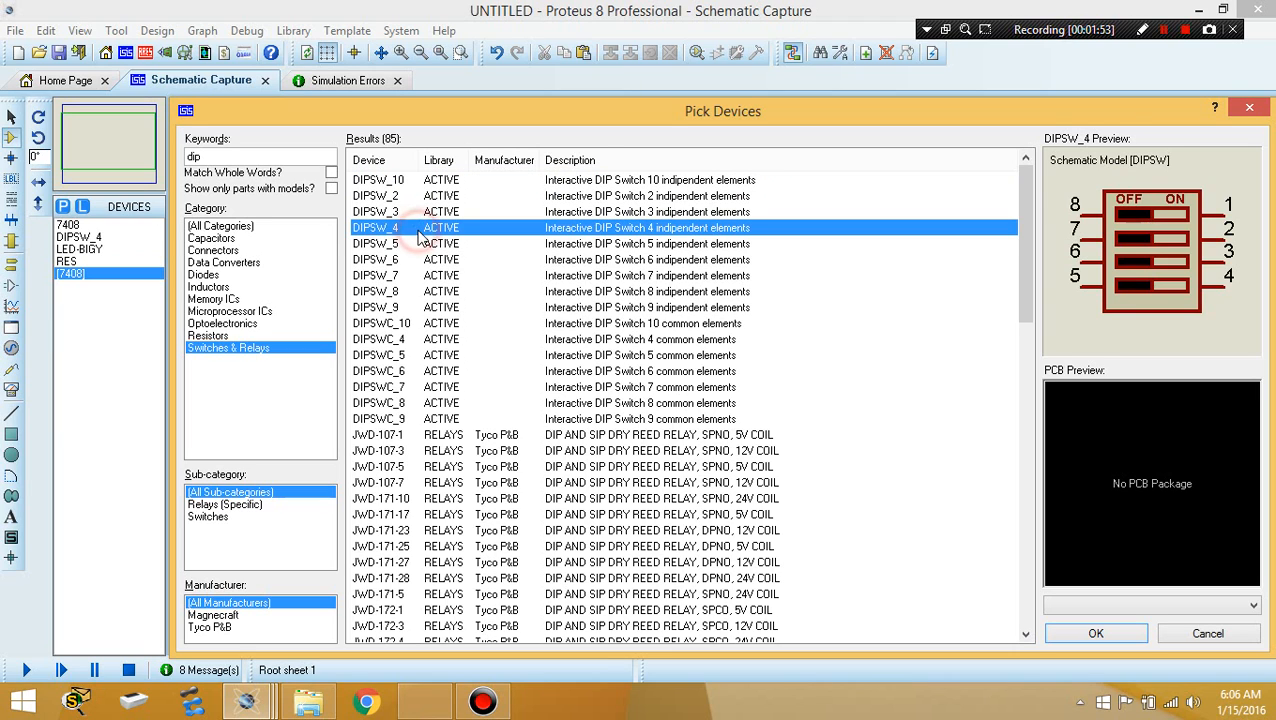
Search the device library for "led" within Optoelectronics, preview LED-BIGY and LED-GREEN, and close the library without adding a device.
{"action": "left_click", "coordinate": [233, 156]}
{"action": "type", "text": "led"}
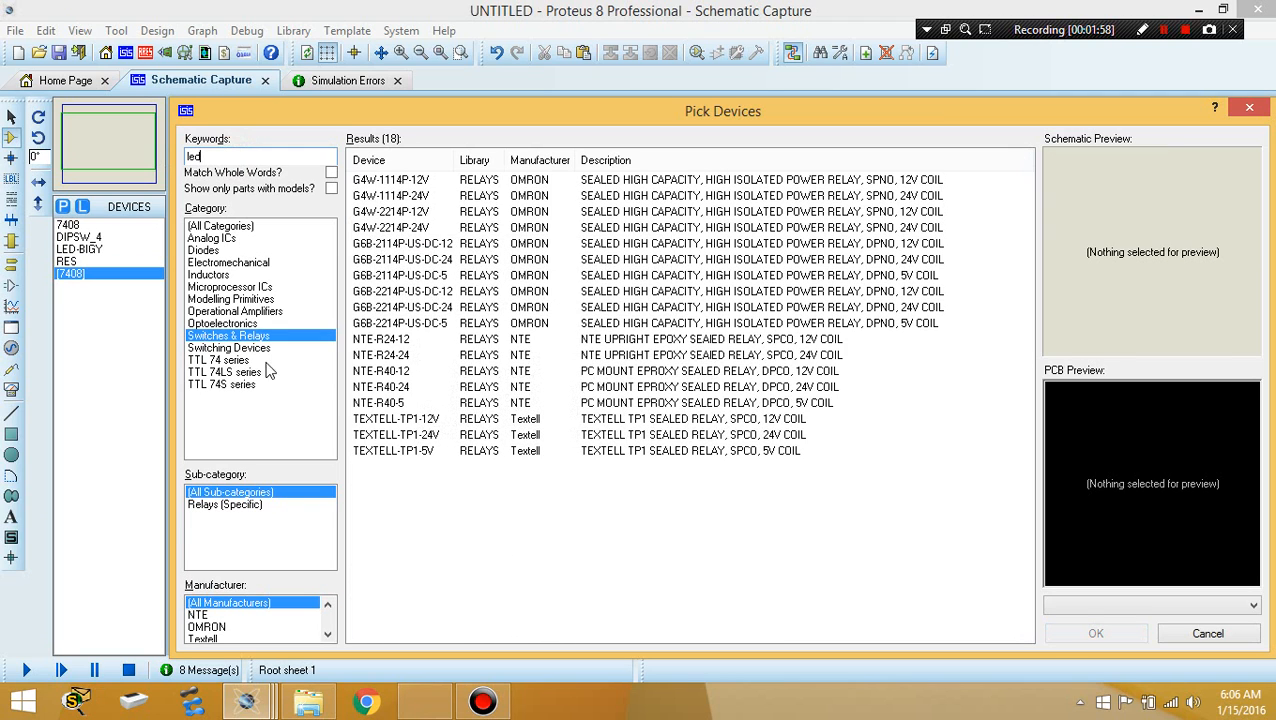
{"action": "left_click", "coordinate": [222, 324]}
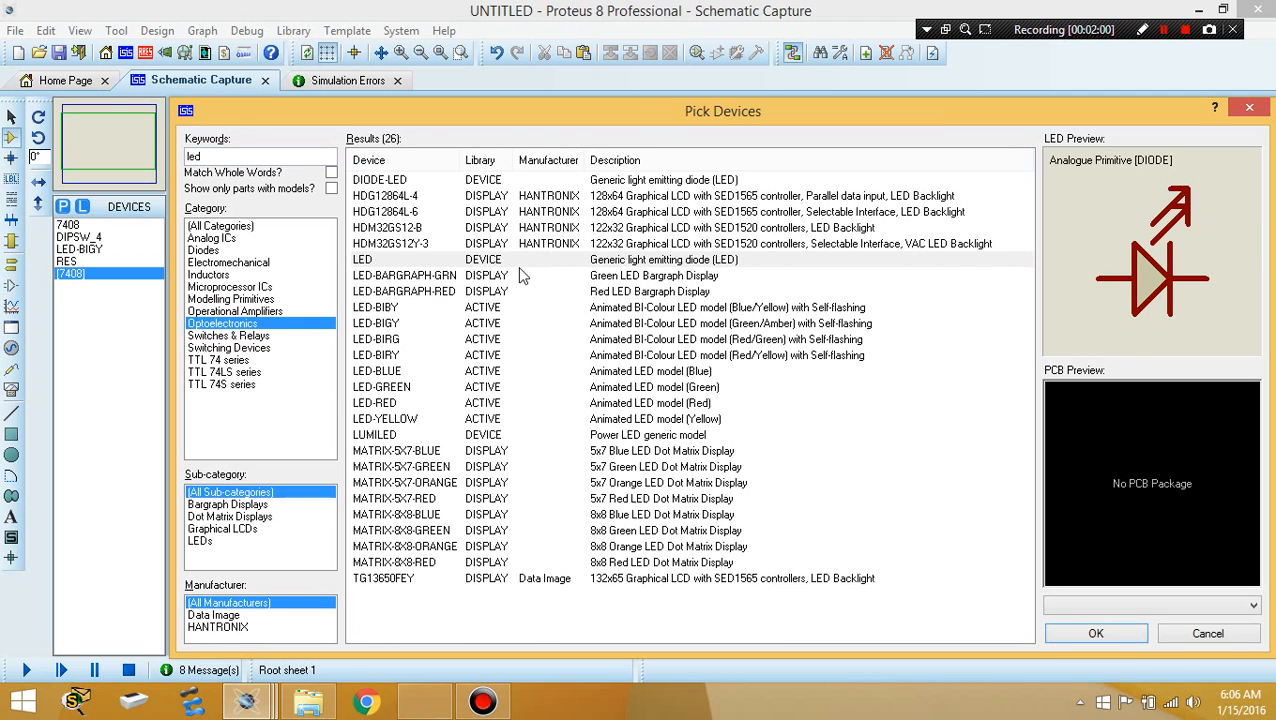
{"action": "left_click", "coordinate": [484, 307]}
{"action": "left_click", "coordinate": [484, 323]}
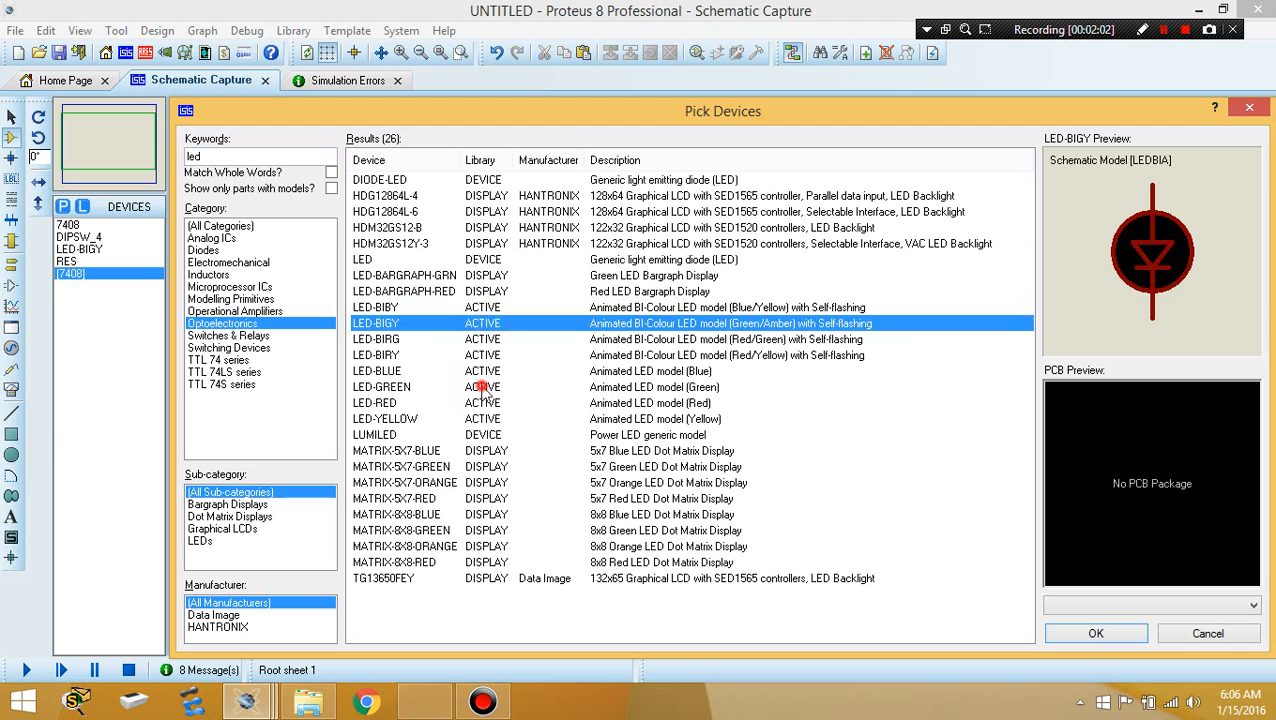
{"action": "left_click", "coordinate": [482, 387]}
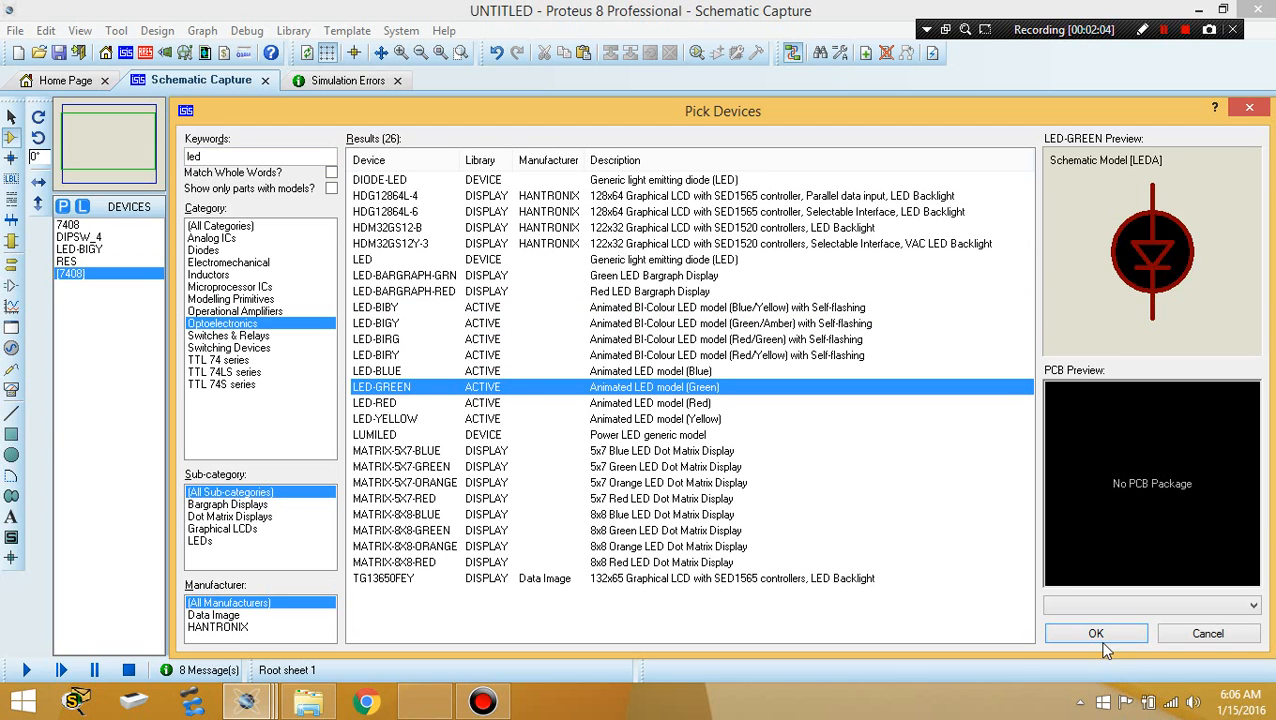
{"action": "left_click", "coordinate": [1193, 636]}
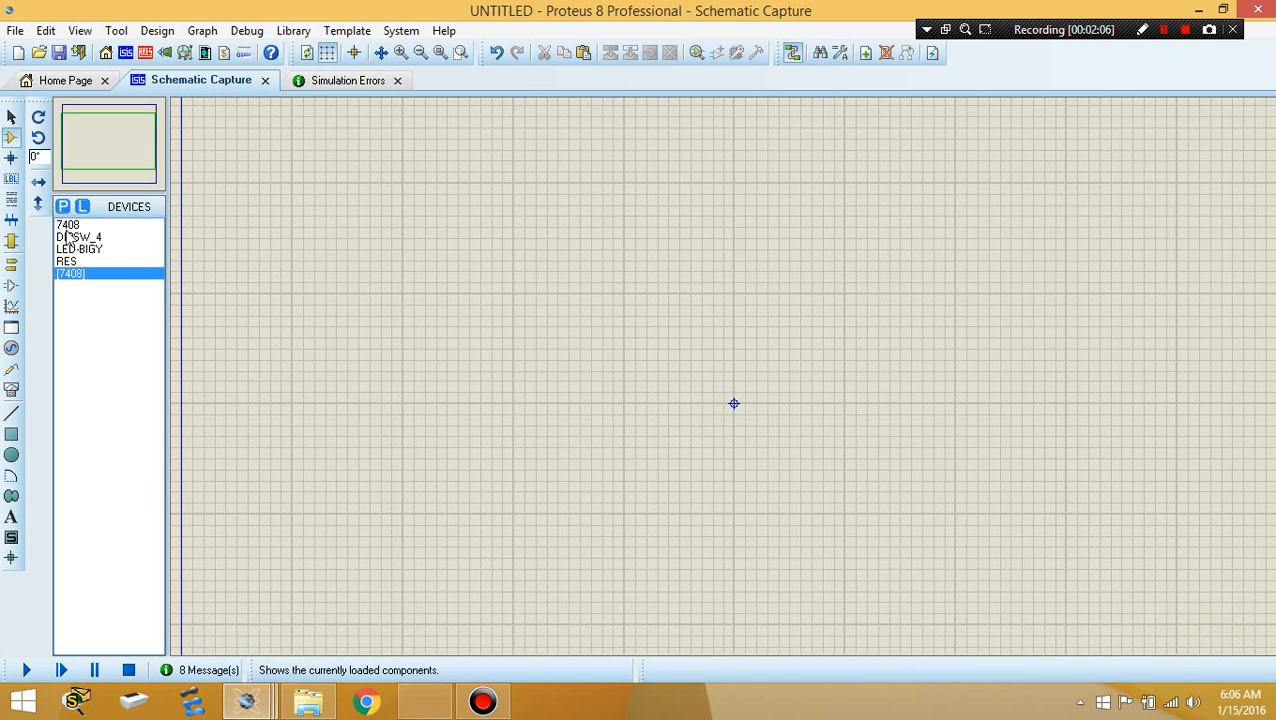
Place a DIPSW_4 switch in the upper part of the sheet and rotate it 90° anti-clockwise.
{"action": "left_click", "coordinate": [78, 237]}
{"action": "left_click", "coordinate": [421, 186]}
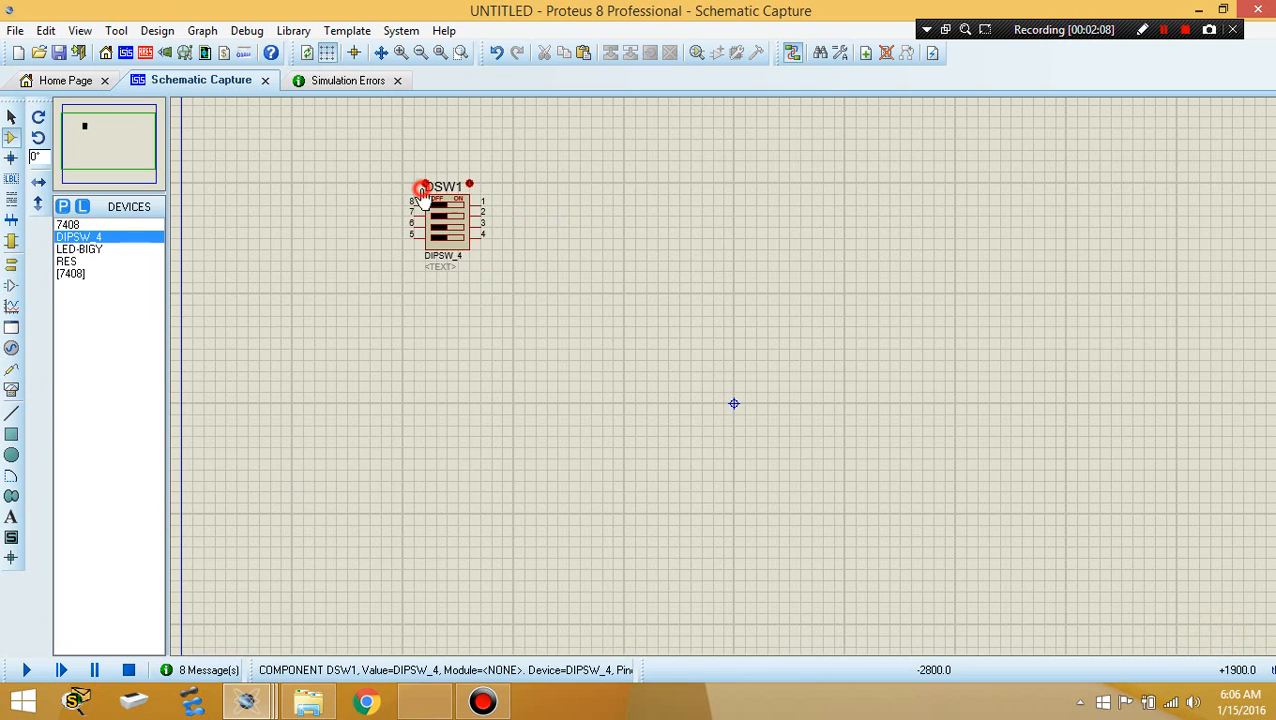
{"action": "right_click", "coordinate": [424, 184]}
{"action": "left_click", "coordinate": [540, 203]}
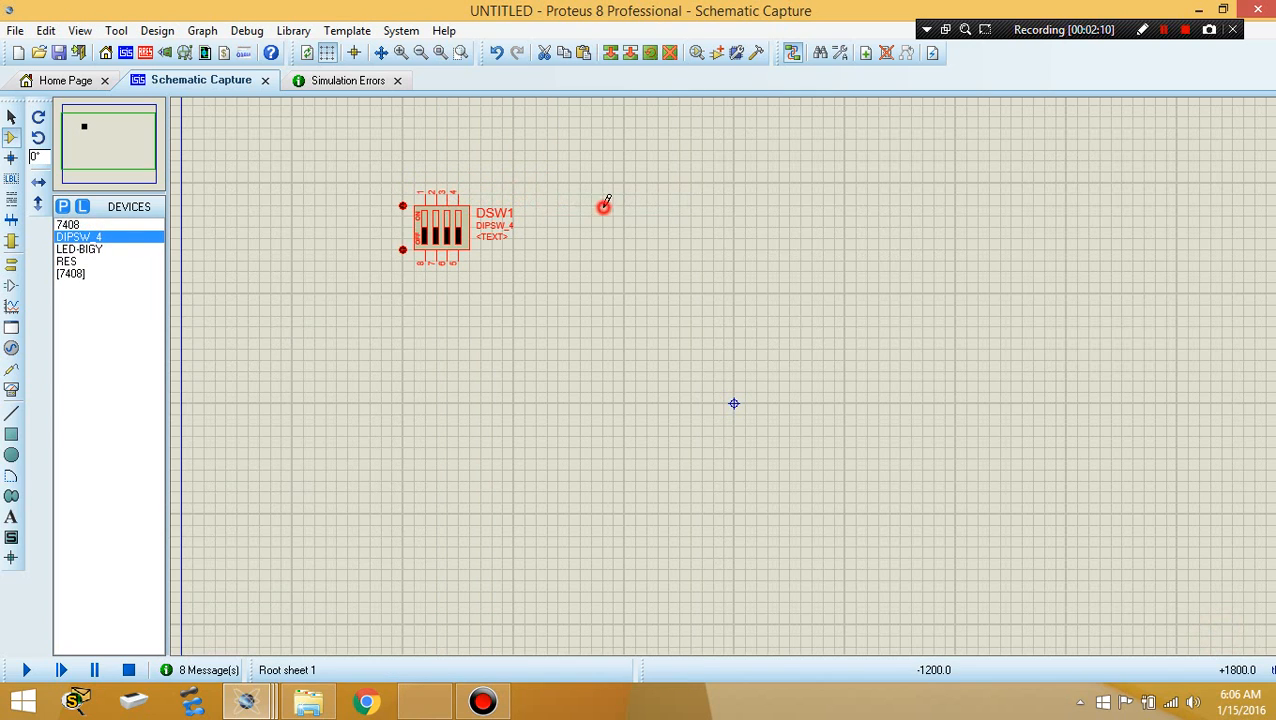
Place a second DIPSW_4 switch, rotate it 90° anti-clockwise, and move it close beside DSW1.
{"action": "left_click", "coordinate": [604, 205]}
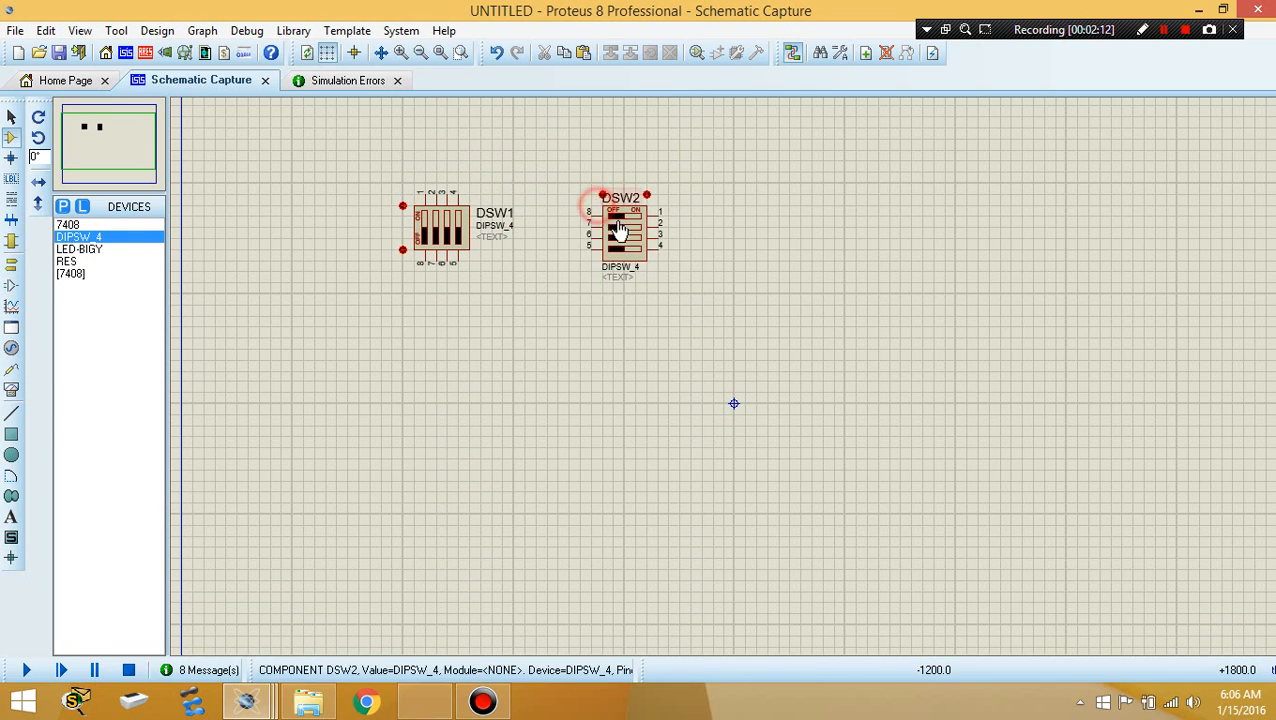
{"action": "right_click", "coordinate": [622, 212]}
{"action": "left_click", "coordinate": [754, 203]}
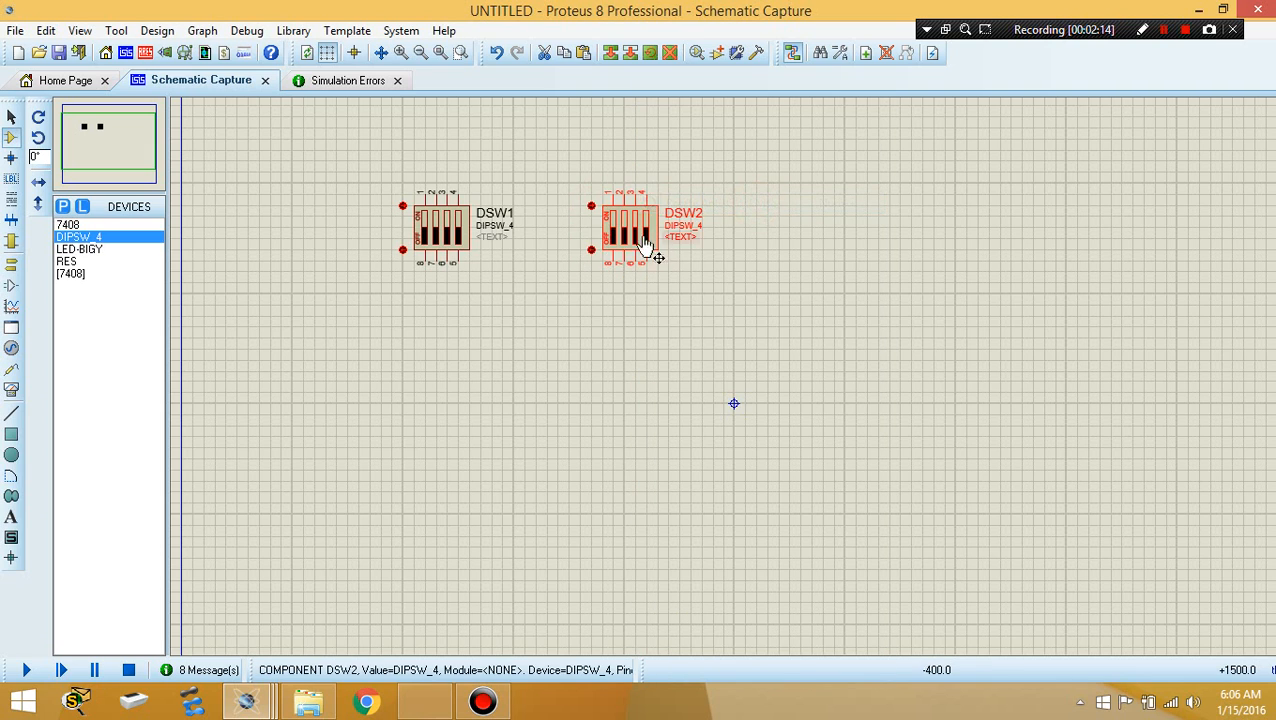
{"action": "left_click_drag", "start_coordinate": [624, 216], "coordinate": [547, 216]}
Place a RES resistor, rotate it clockwise to vertical, and move it directly below pin 8 of DSW1.
{"action": "scroll", "coordinate": [726, 366], "scroll_direction": "up", "scroll_amount": 2}
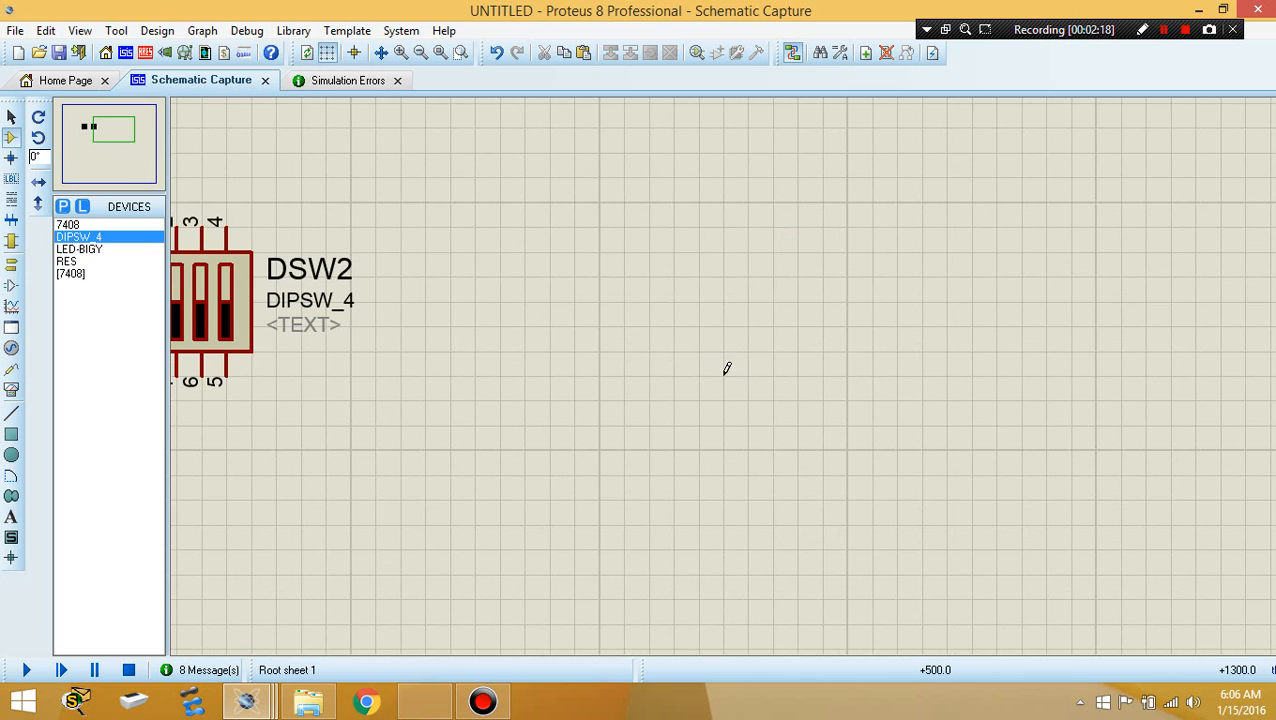
{"action": "left_click", "coordinate": [91, 126]}
{"action": "left_click", "coordinate": [91, 127]}
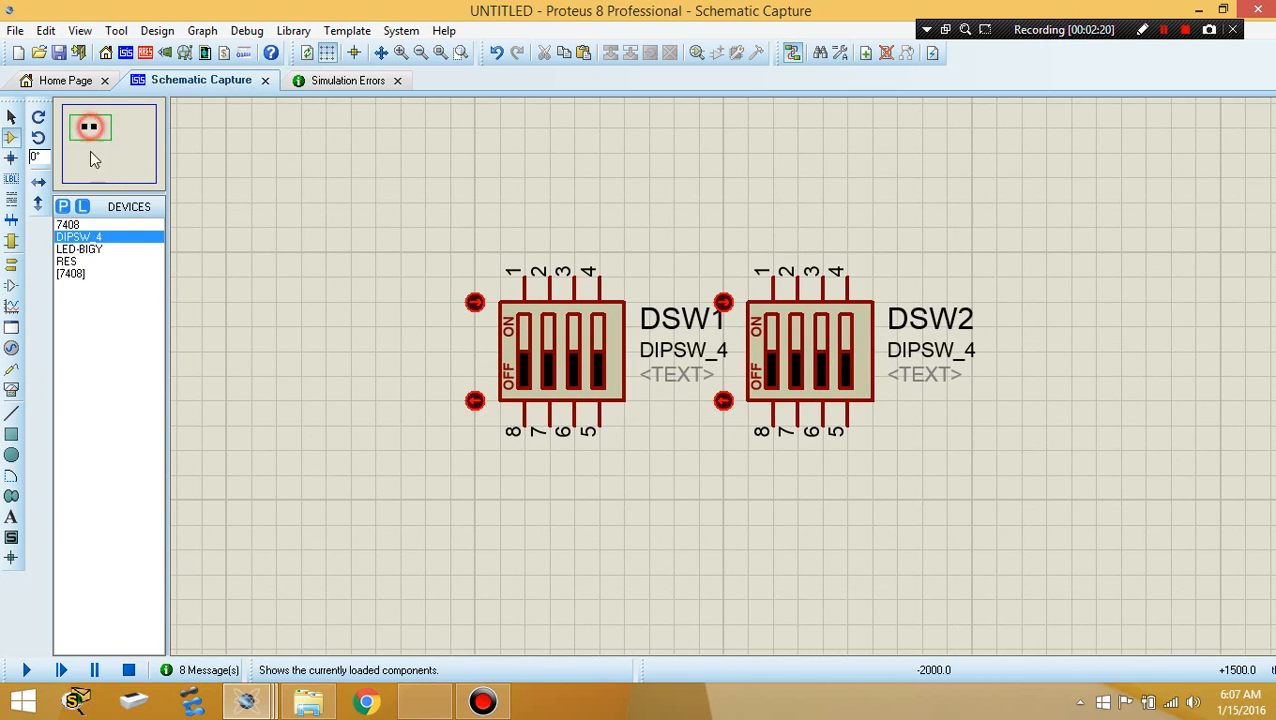
{"action": "left_click", "coordinate": [66, 261]}
{"action": "left_click", "coordinate": [313, 356]}
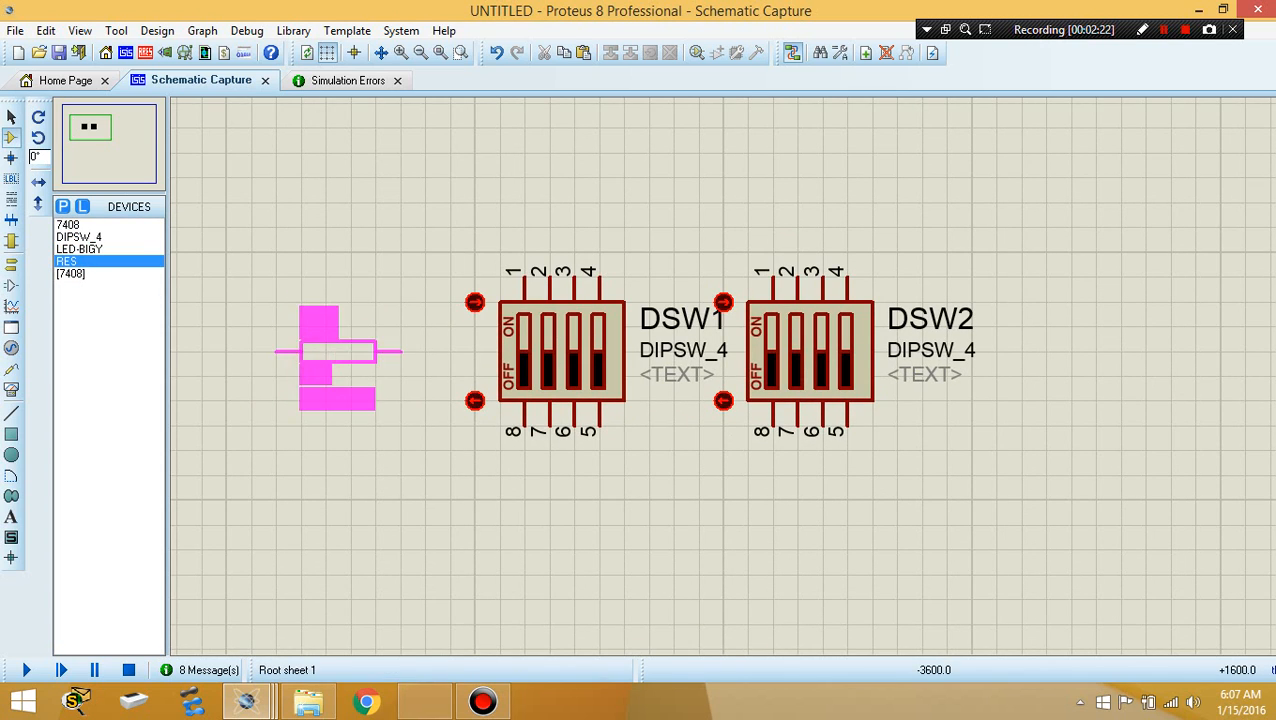
{"action": "left_click", "coordinate": [318, 352]}
{"action": "right_click", "coordinate": [318, 352]}
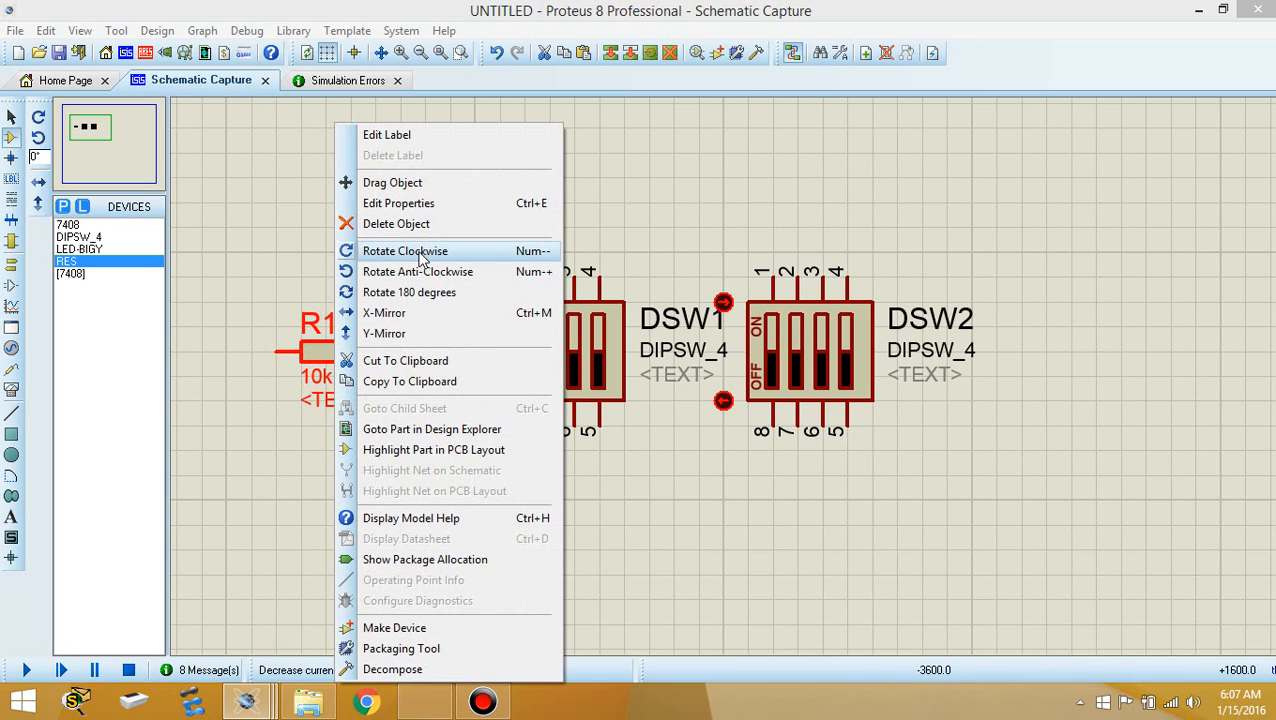
{"action": "left_click", "coordinate": [427, 250]}
{"action": "left_click_drag", "start_coordinate": [325, 365], "coordinate": [524, 587]}
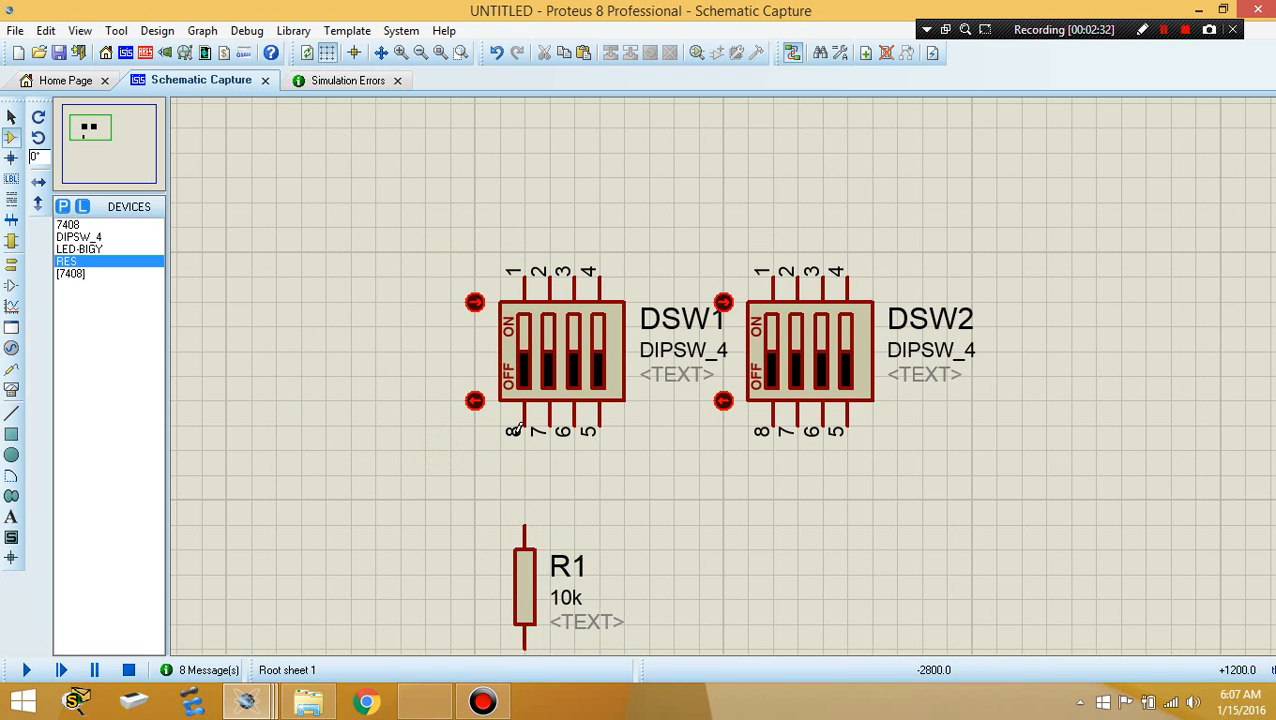
Set the resistance of R1 to 330.
{"action": "left_click", "coordinate": [524, 434]}
{"action": "double_click", "coordinate": [524, 590]}
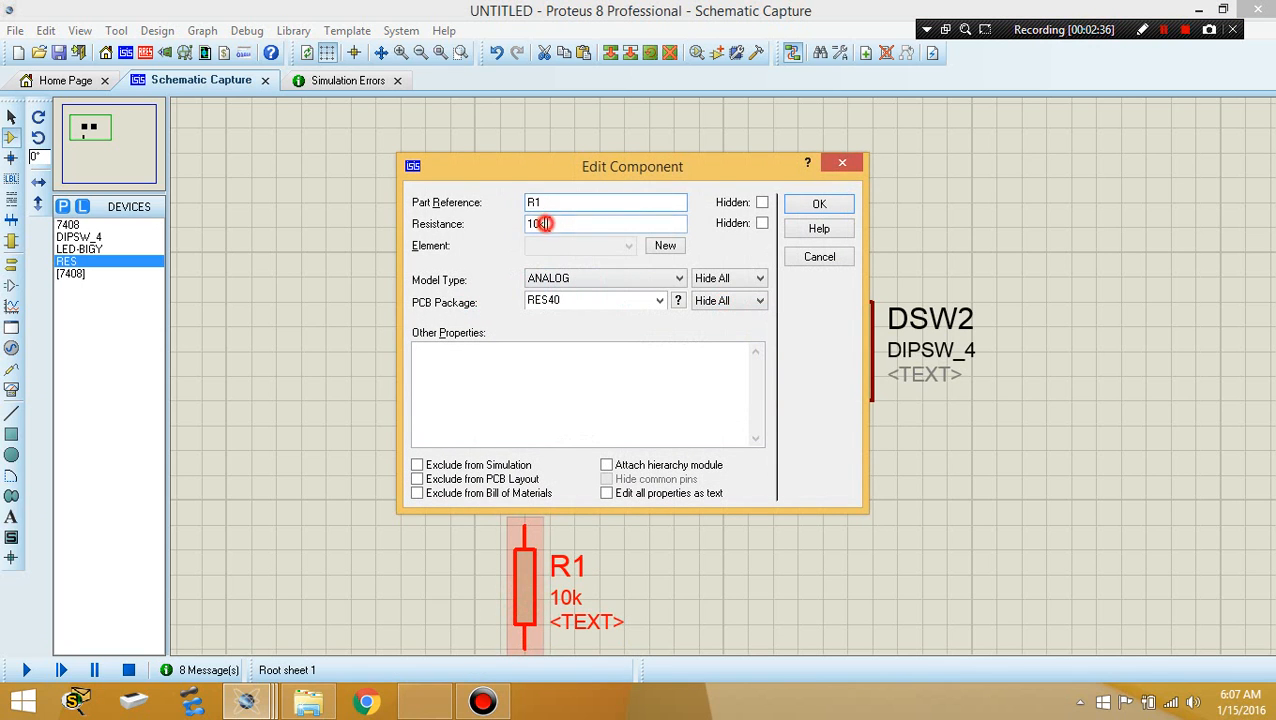
{"action": "left_click_drag", "start_coordinate": [540, 223], "coordinate": [483, 222]}
{"action": "type", "text": "330"}
{"action": "key", "text": "Return"}
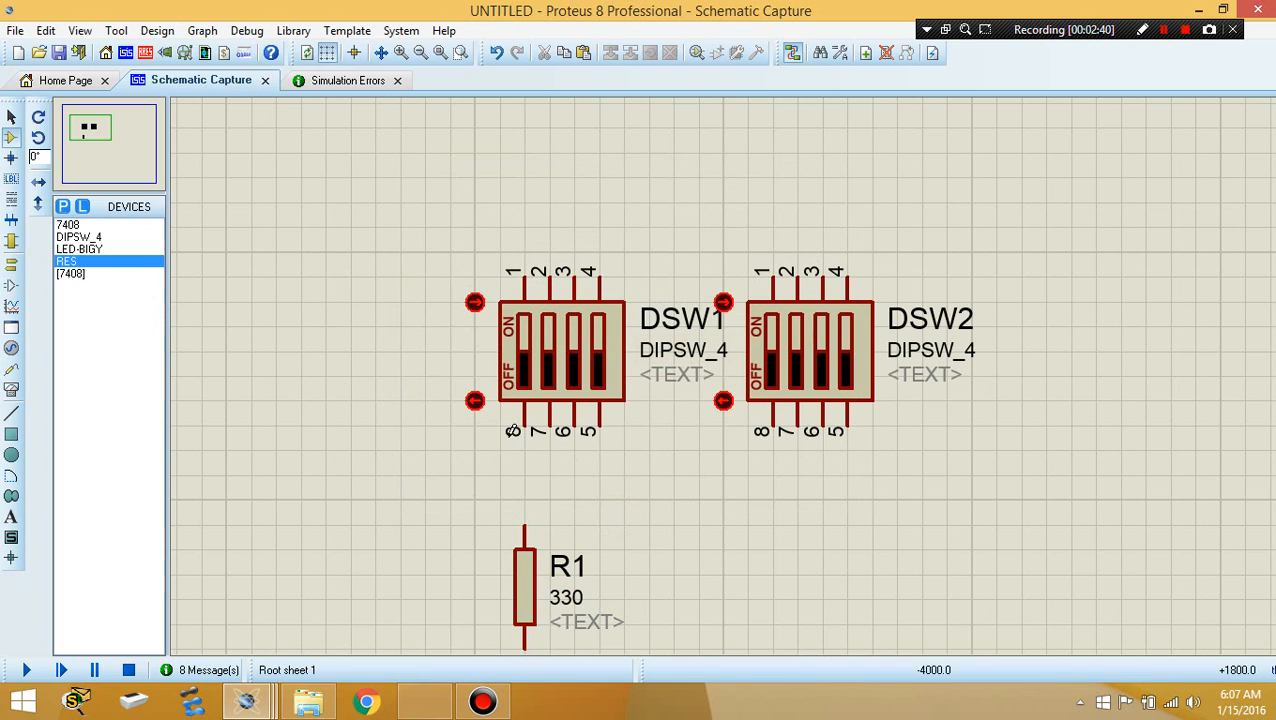
Copy the 330 resistor three times, placing the copies side by side below pins 7, 6 and 5 of DSW1.
{"action": "left_click", "coordinate": [521, 600]}
{"action": "right_click", "coordinate": [545, 587]}
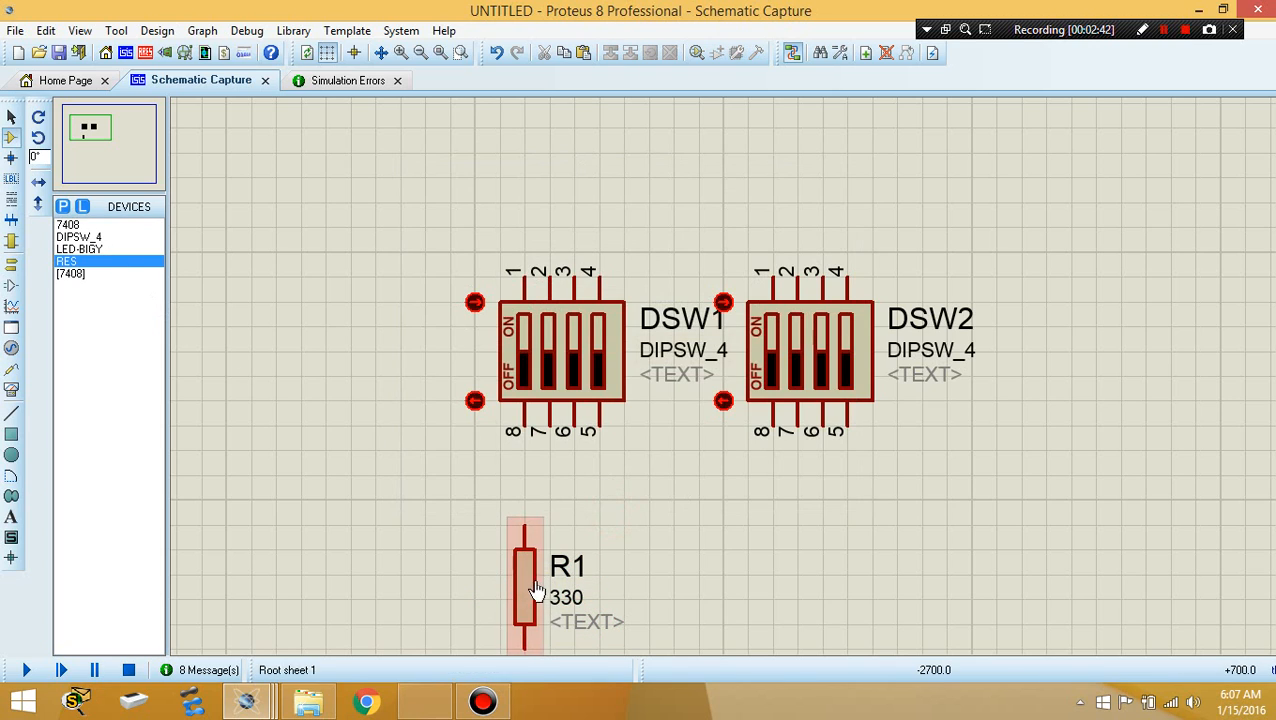
{"action": "left_click", "coordinate": [541, 592]}
{"action": "left_click", "coordinate": [566, 52]}
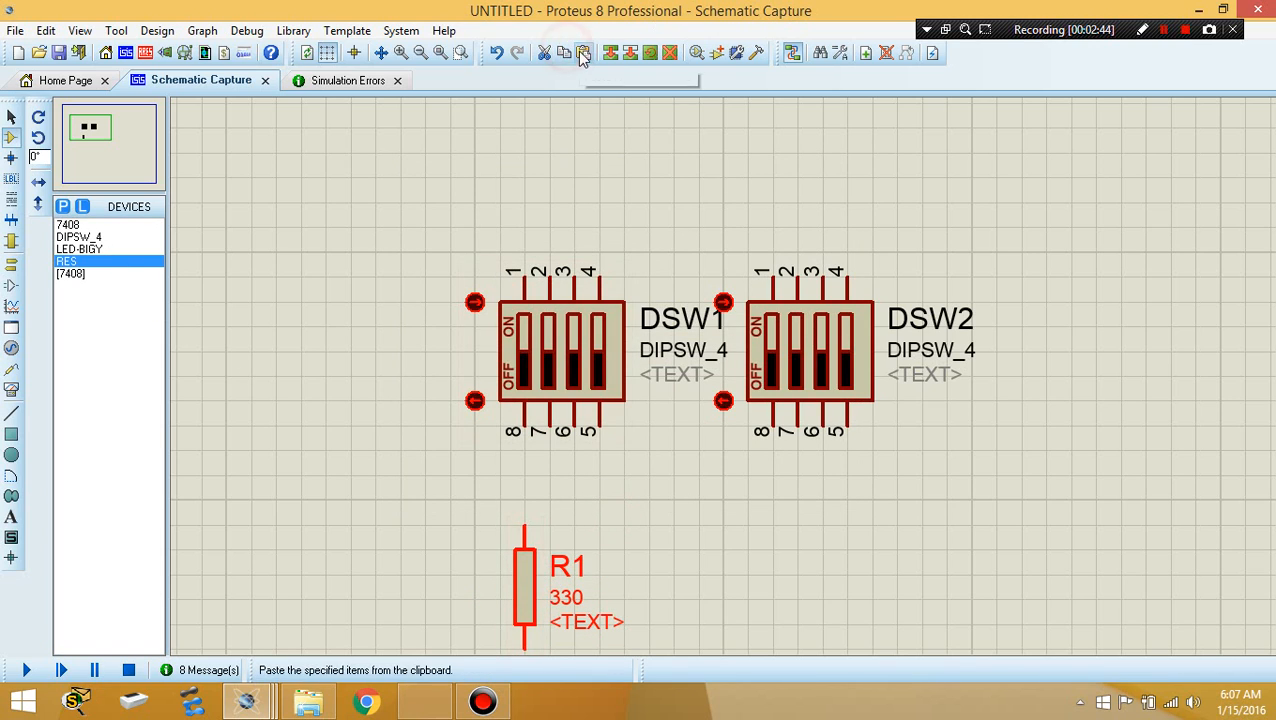
{"action": "left_click", "coordinate": [583, 52]}
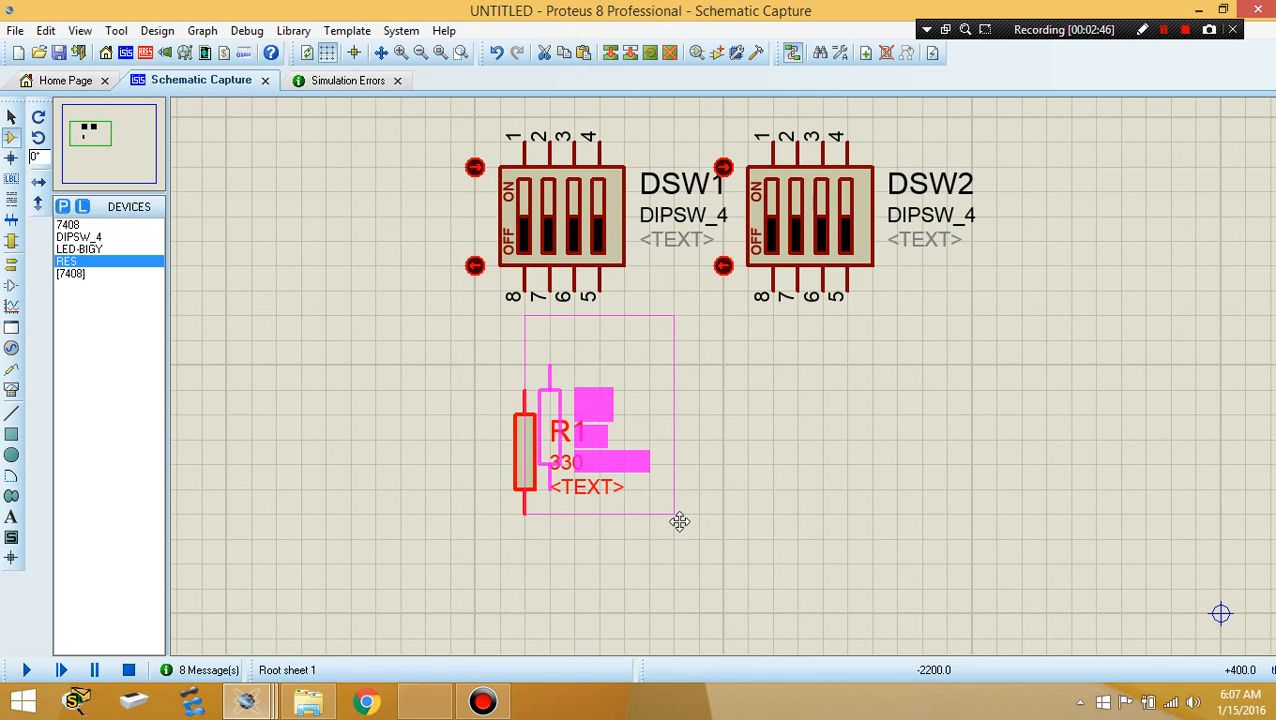
{"action": "left_click", "coordinate": [678, 533]}
{"action": "left_click", "coordinate": [563, 52]}
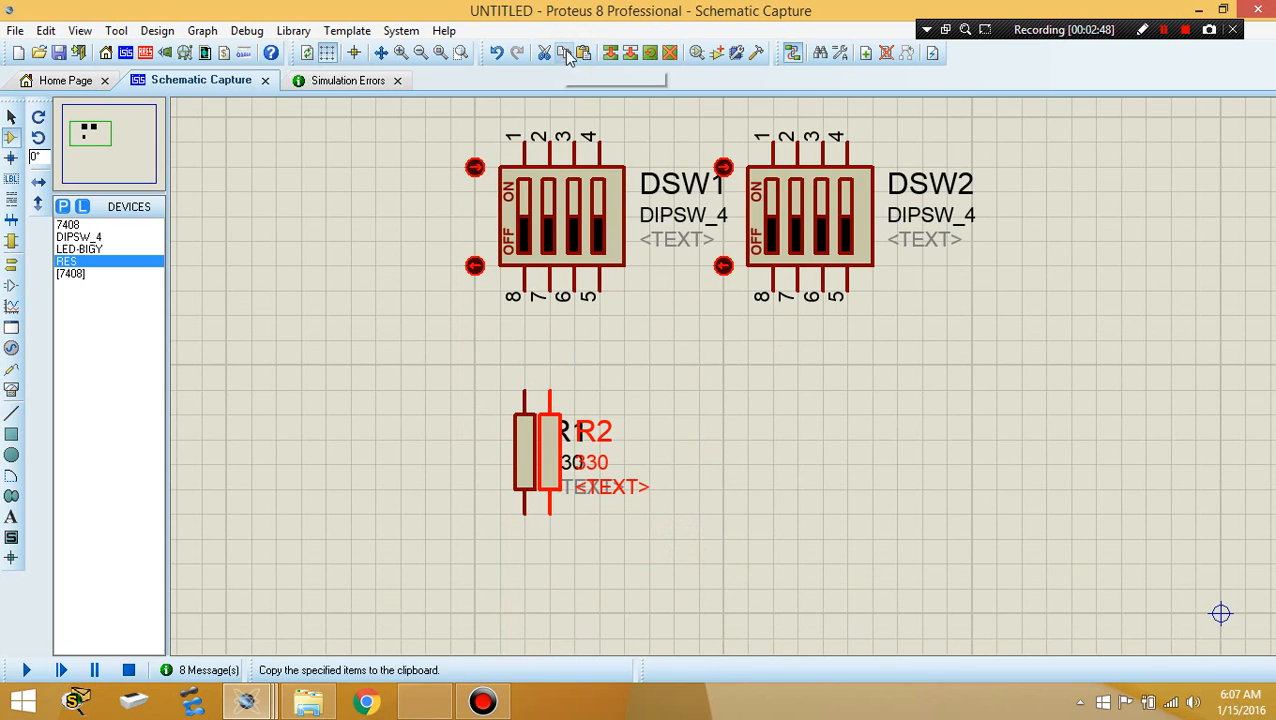
{"action": "left_click", "coordinate": [583, 52]}
{"action": "left_click", "coordinate": [690, 490]}
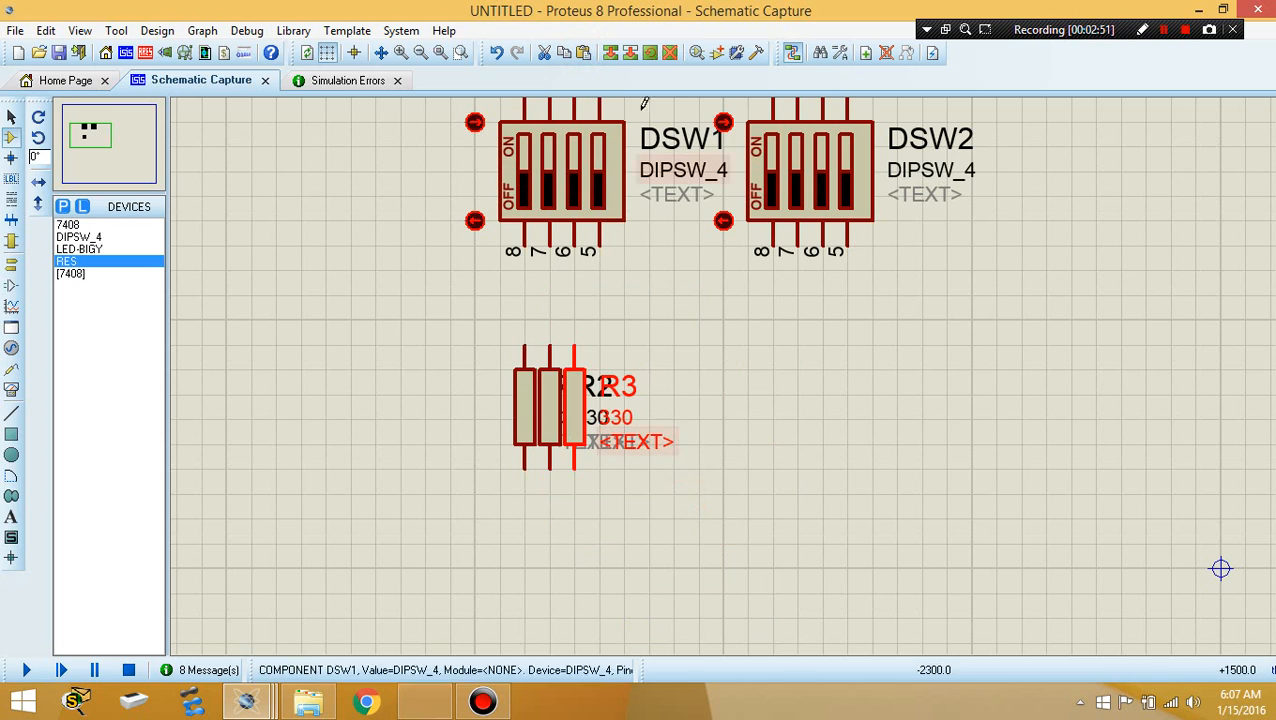
{"action": "left_click", "coordinate": [584, 52]}
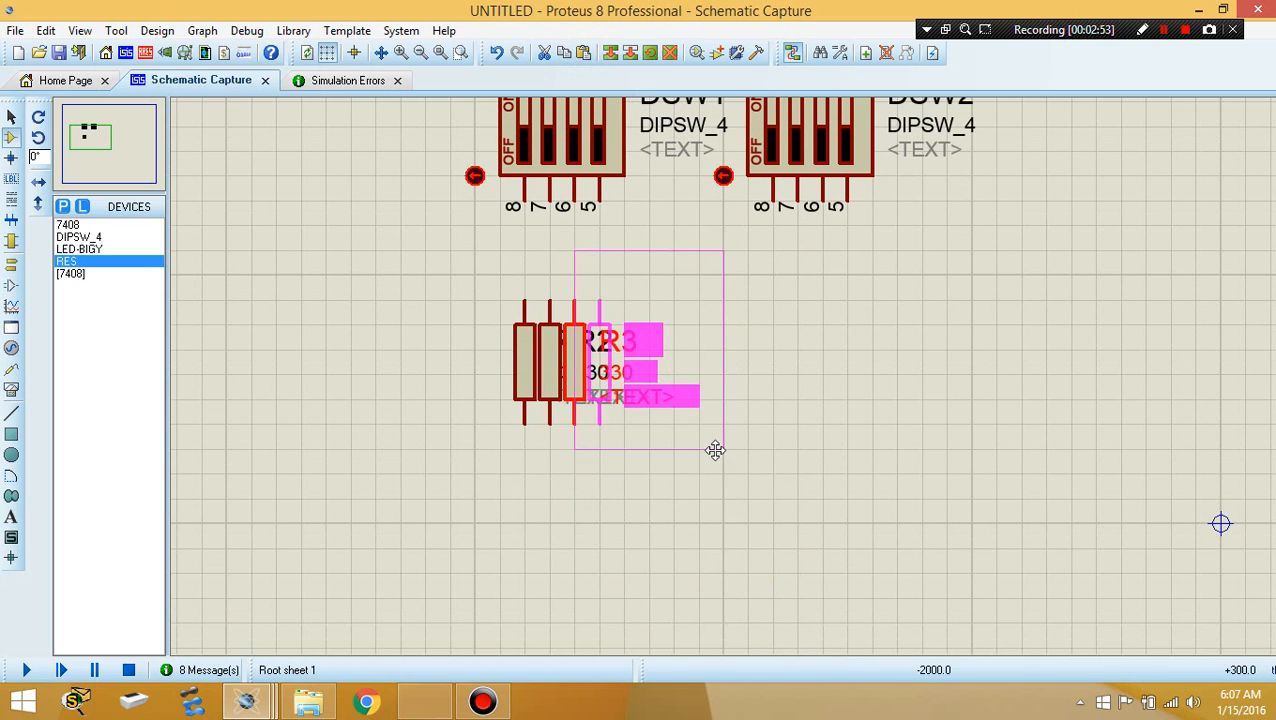
{"action": "left_click", "coordinate": [715, 447]}
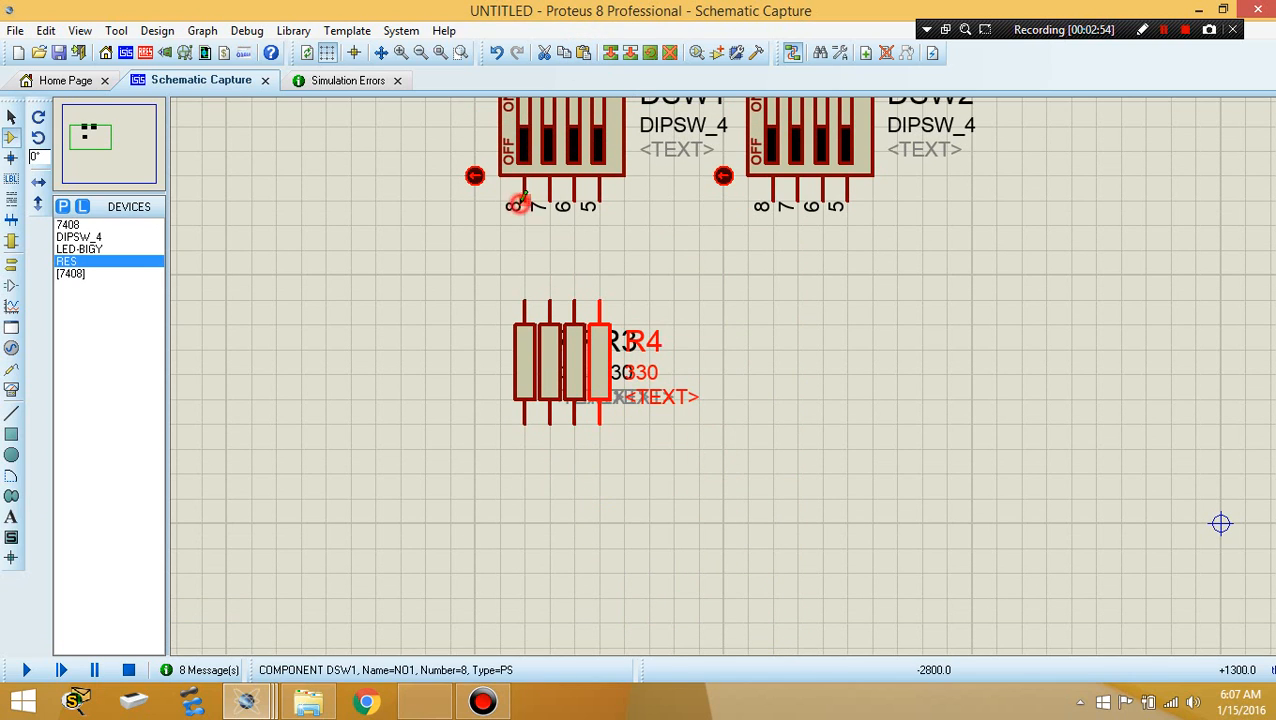
Wire pins 8, 7, 6 and 5 of DSW1 straight down to the upper ends of resistors R1 to R4.
{"action": "left_click", "coordinate": [523, 201]}
{"action": "left_click", "coordinate": [524, 300]}
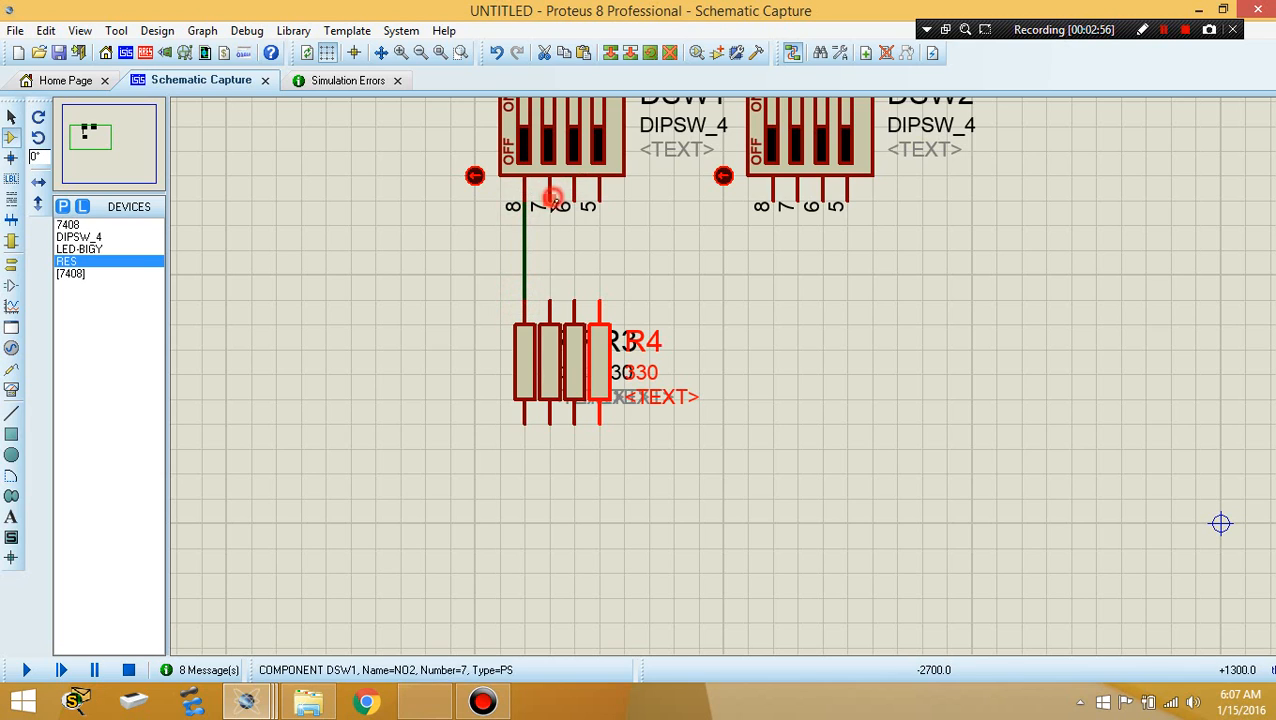
{"action": "left_click", "coordinate": [549, 201]}
{"action": "left_click", "coordinate": [549, 300]}
{"action": "left_click", "coordinate": [574, 200]}
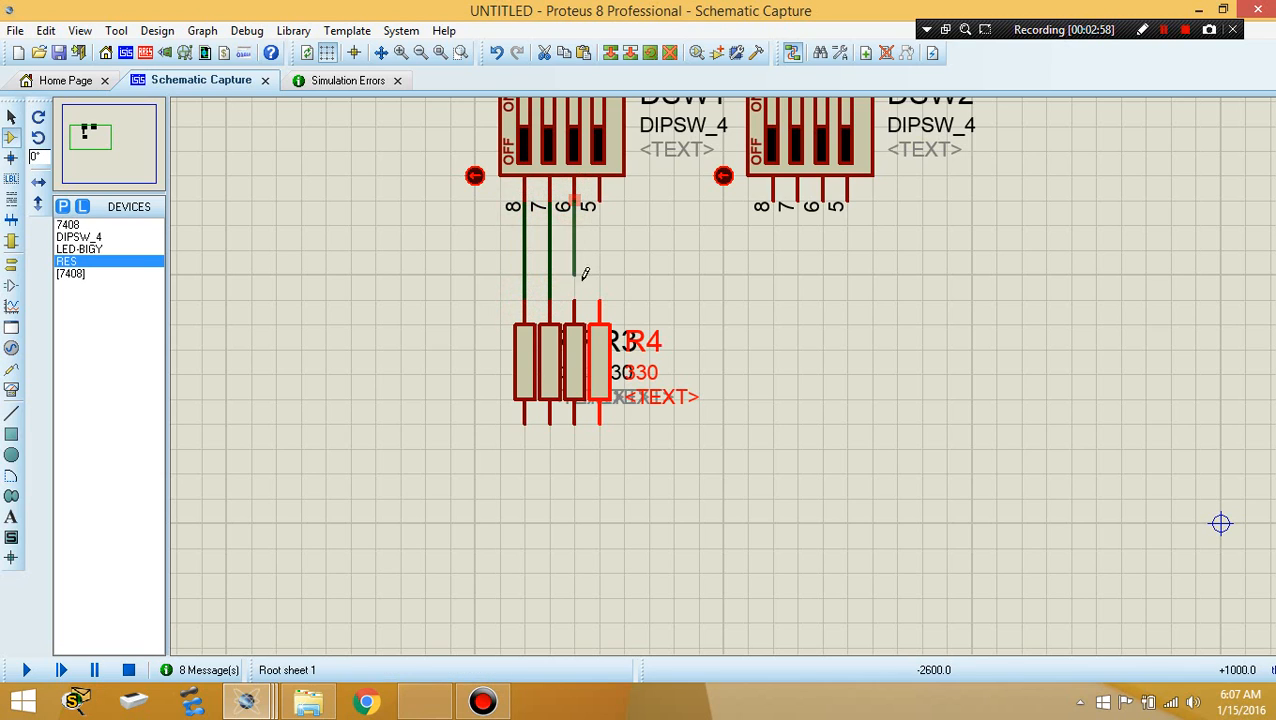
{"action": "left_click", "coordinate": [574, 300]}
{"action": "left_click", "coordinate": [598, 203]}
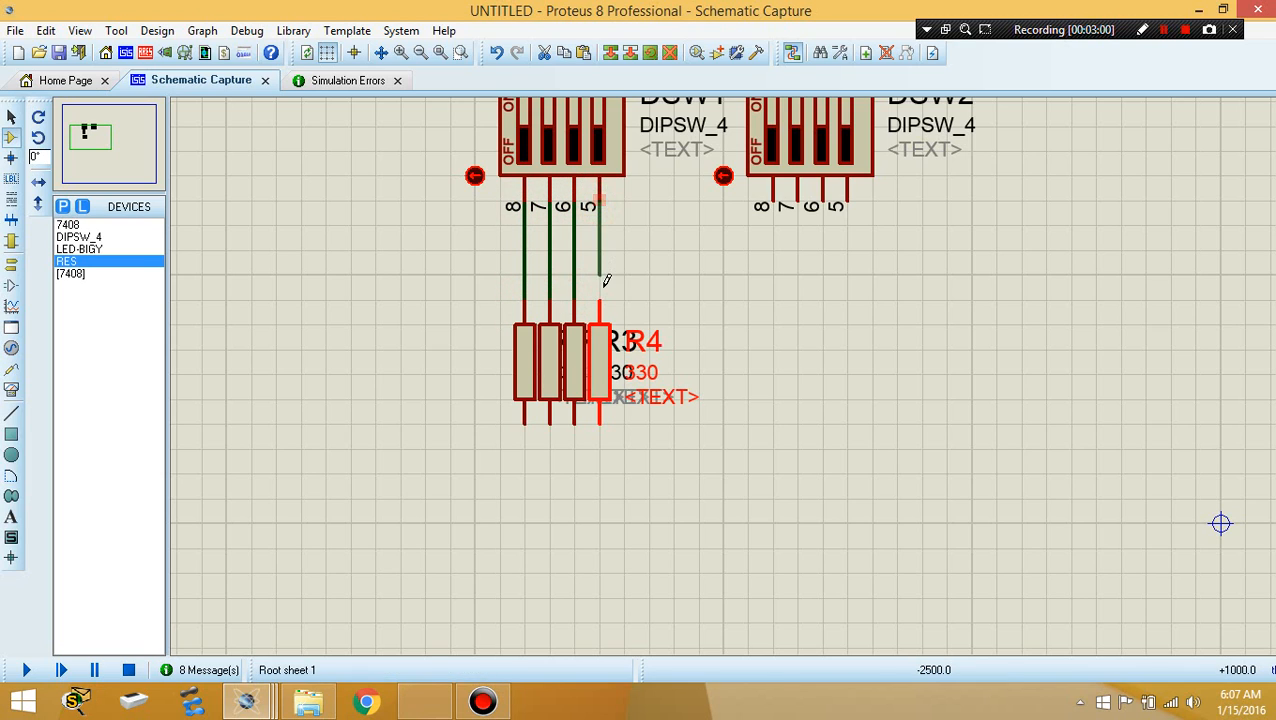
{"action": "left_click", "coordinate": [599, 300]}
Copy the four 330 resistors as a block and place the copy below pins 8 to 5 of DSW2.
{"action": "left_click_drag", "start_coordinate": [454, 281], "coordinate": [522, 300]}
{"action": "left_click_drag", "start_coordinate": [765, 425], "coordinate": [772, 448]}
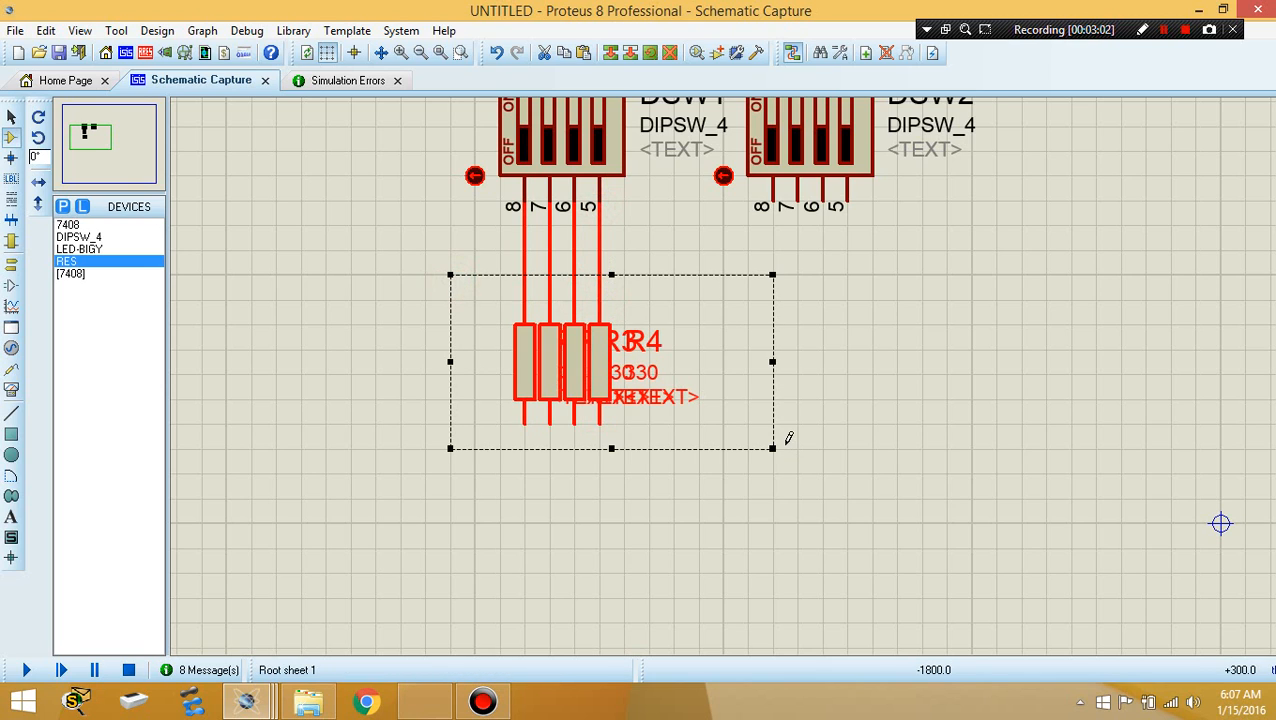
{"action": "left_click", "coordinate": [583, 52]}
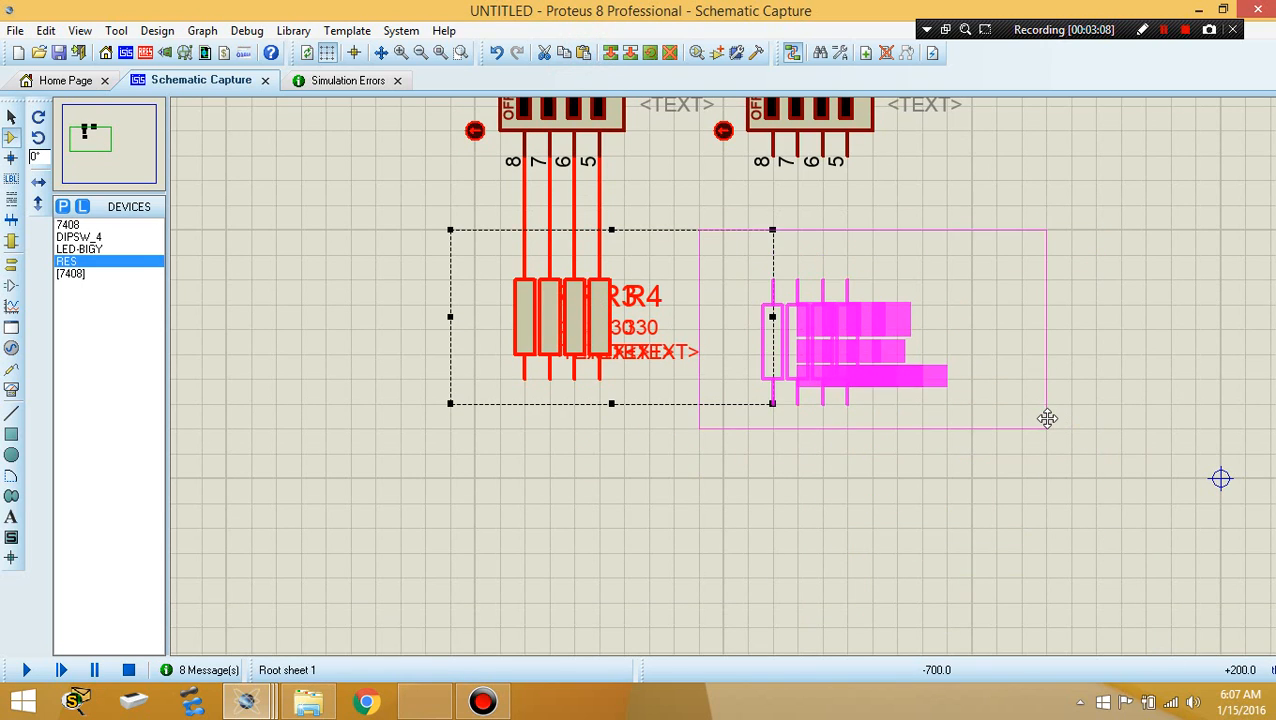
{"action": "left_click", "coordinate": [1047, 410]}
{"action": "left_click", "coordinate": [1140, 428]}
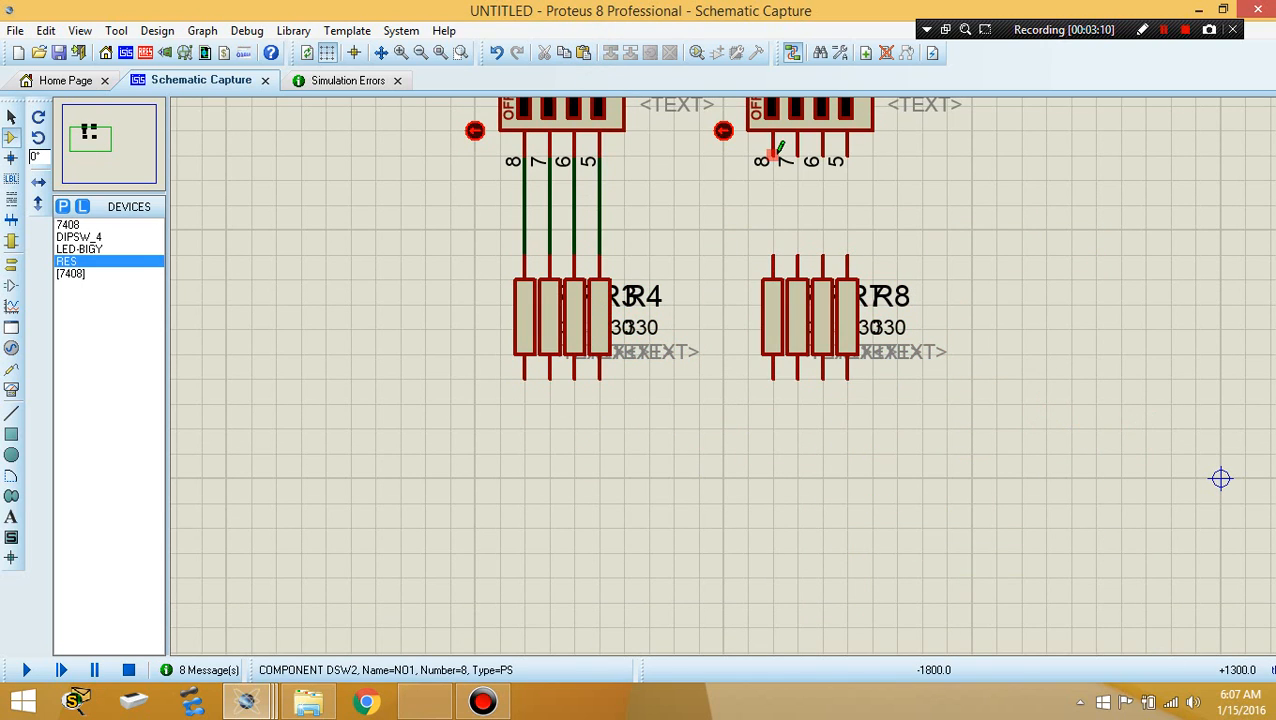
Wire pins 8, 7, 6 and 5 of DSW2 straight down to the upper ends of resistors R5 to R8.
{"action": "left_click", "coordinate": [772, 158]}
{"action": "left_click", "coordinate": [772, 256]}
{"action": "left_click", "coordinate": [797, 150]}
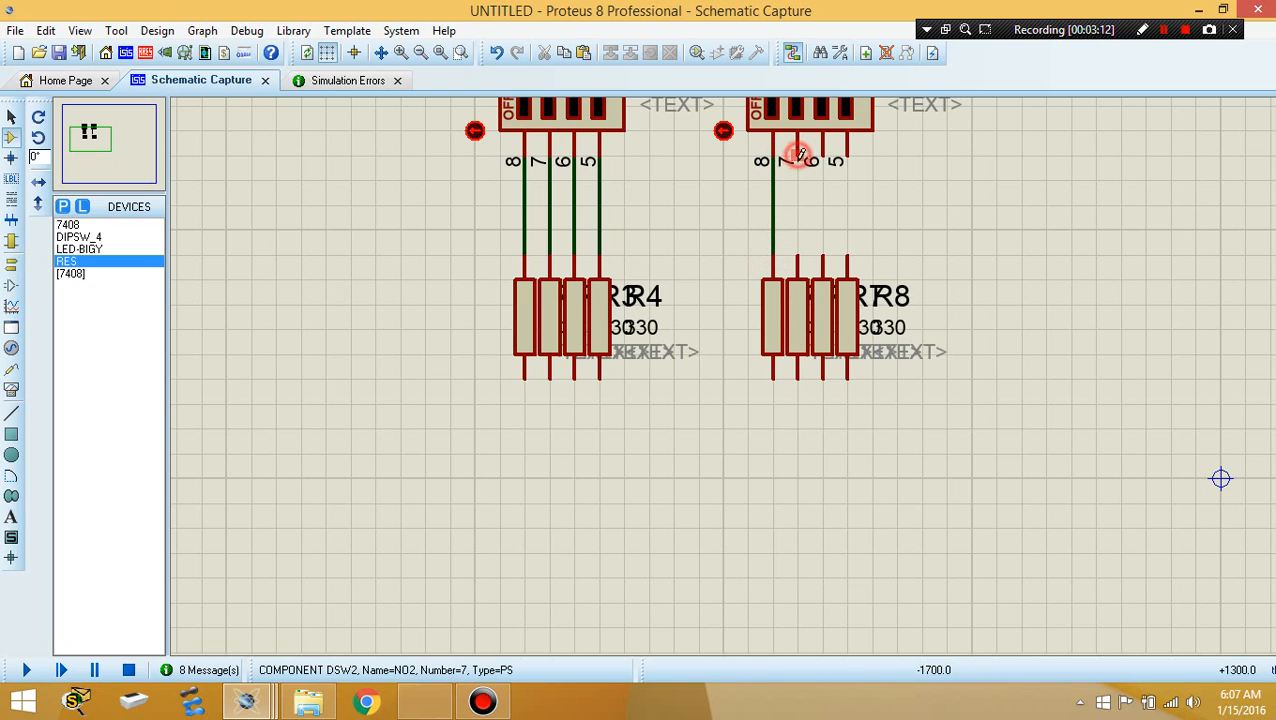
{"action": "left_click", "coordinate": [797, 254]}
{"action": "left_click", "coordinate": [822, 158]}
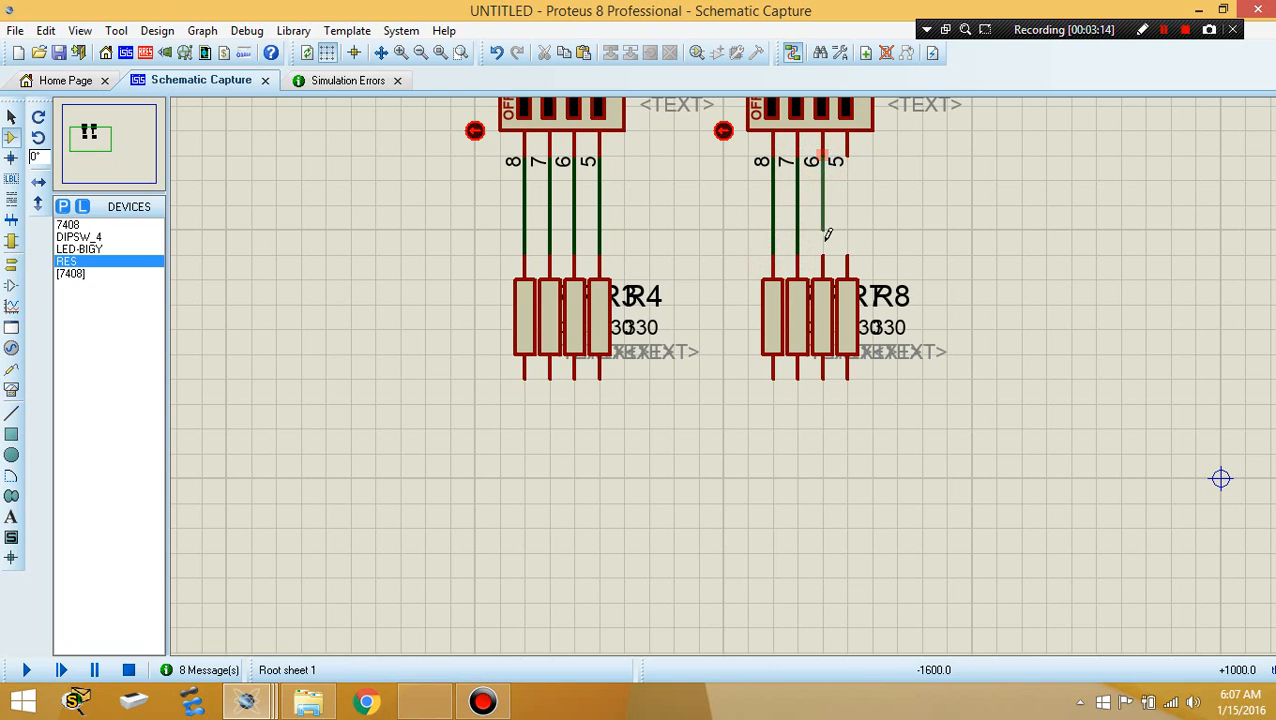
{"action": "left_click", "coordinate": [847, 158]}
{"action": "left_click", "coordinate": [847, 256]}
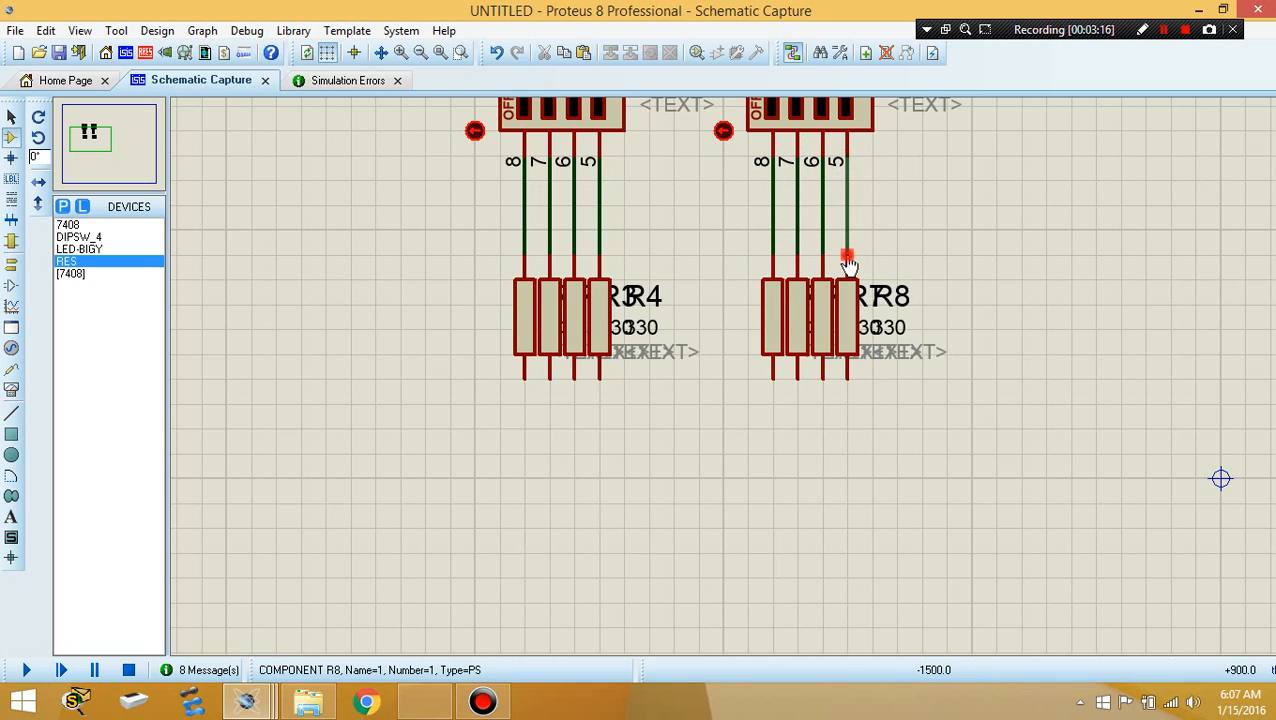
Join the lower ends of resistors R1 to R4 with a common wire.
{"action": "left_click", "coordinate": [524, 376]}
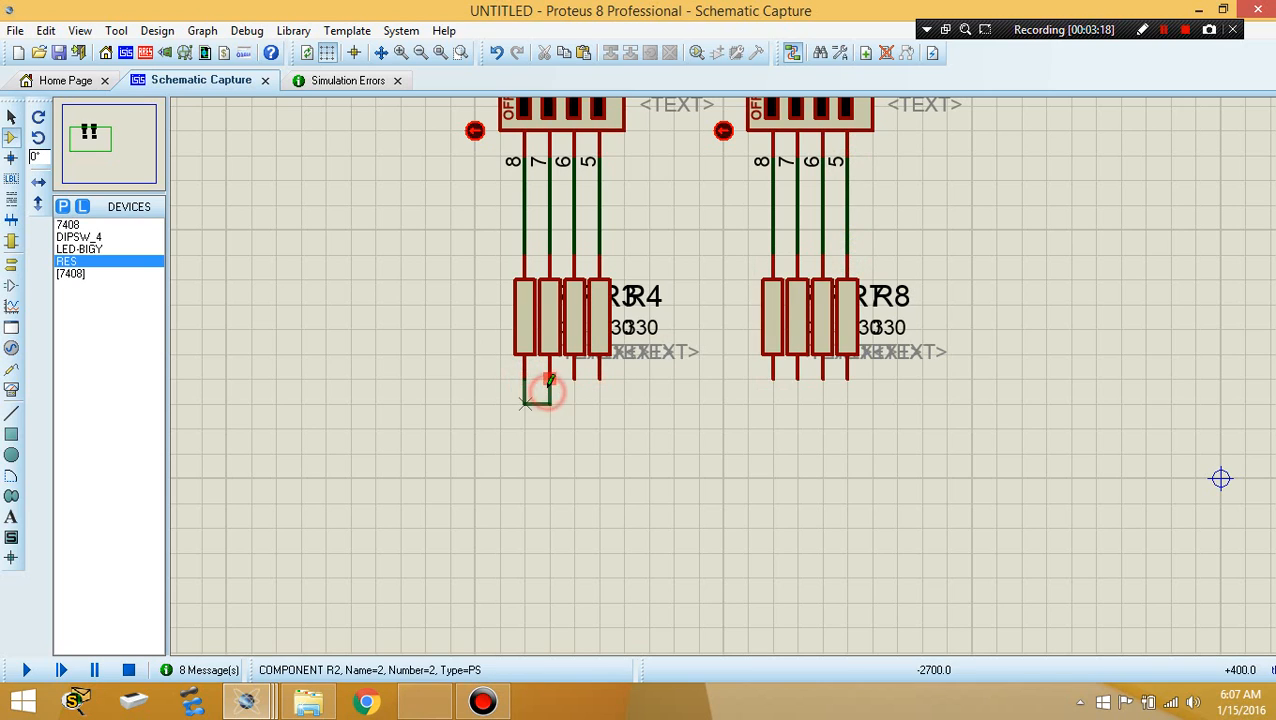
{"action": "left_click", "coordinate": [549, 379]}
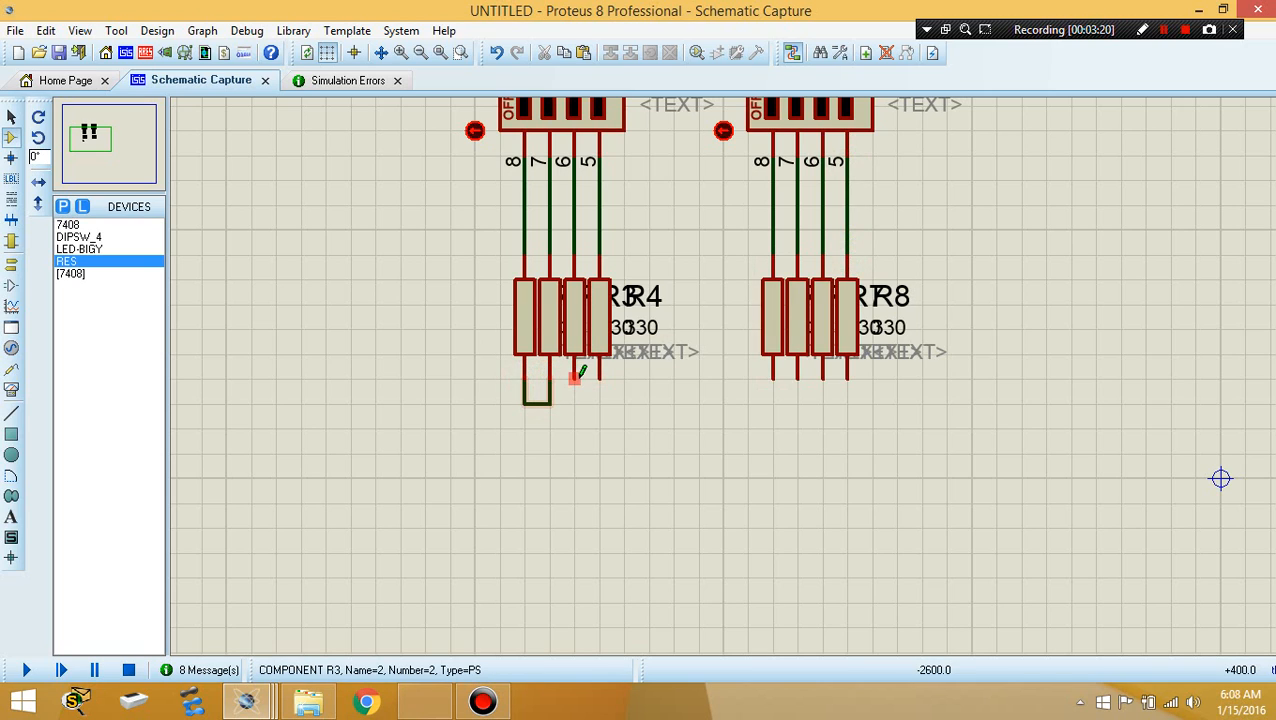
{"action": "left_click", "coordinate": [576, 380]}
{"action": "left_click", "coordinate": [550, 403]}
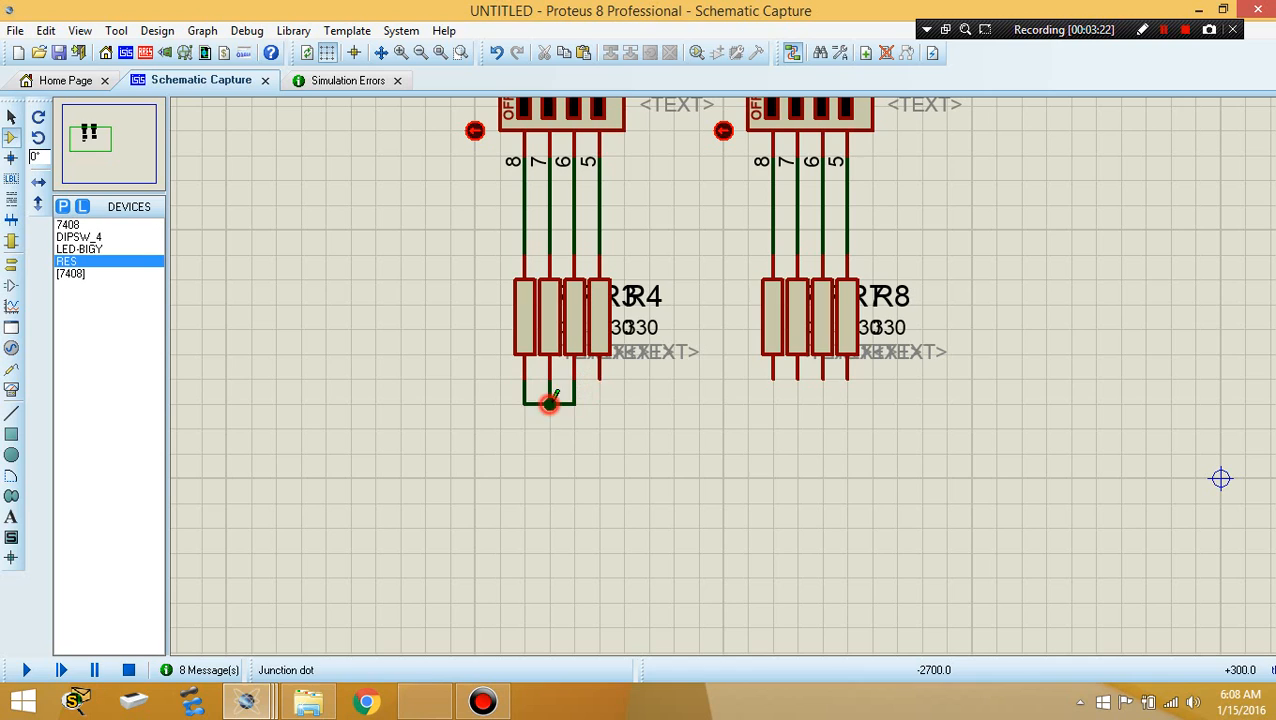
{"action": "left_click", "coordinate": [601, 378]}
{"action": "left_click", "coordinate": [574, 404]}
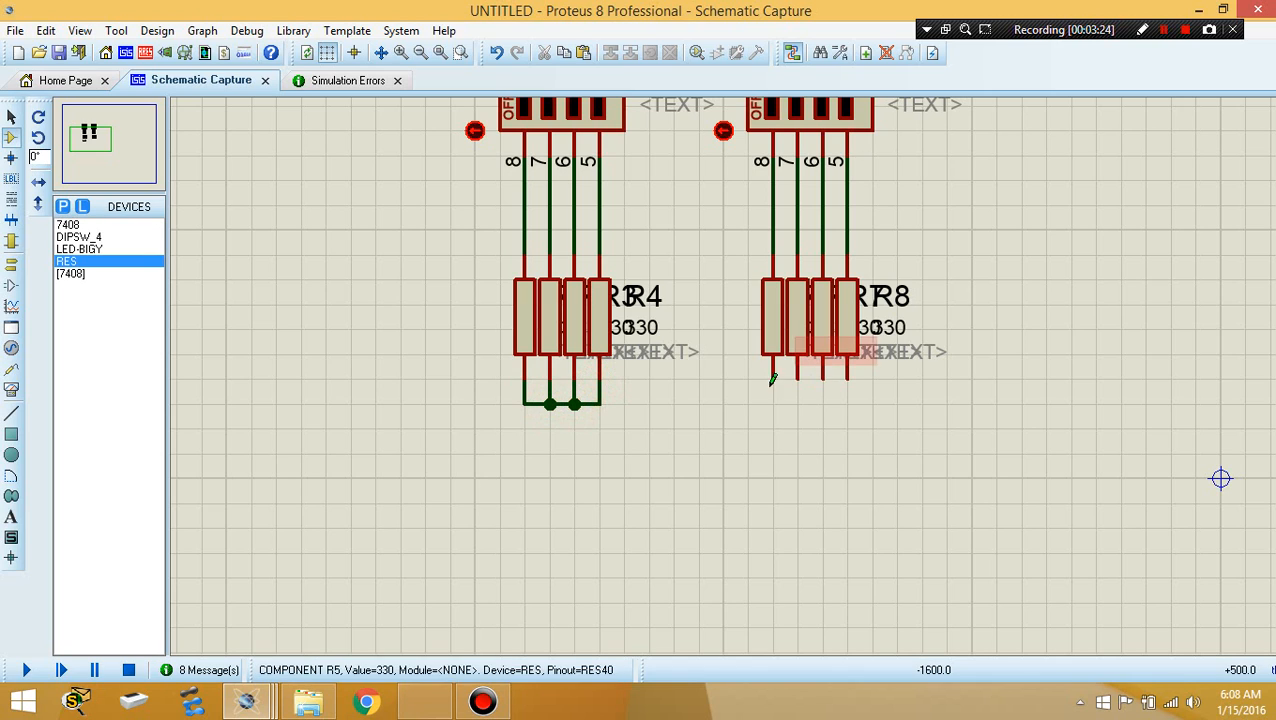
Join the lower ends of resistors R5 to R8 and link them to the common wire of R1 to R4.
{"action": "left_click", "coordinate": [772, 378]}
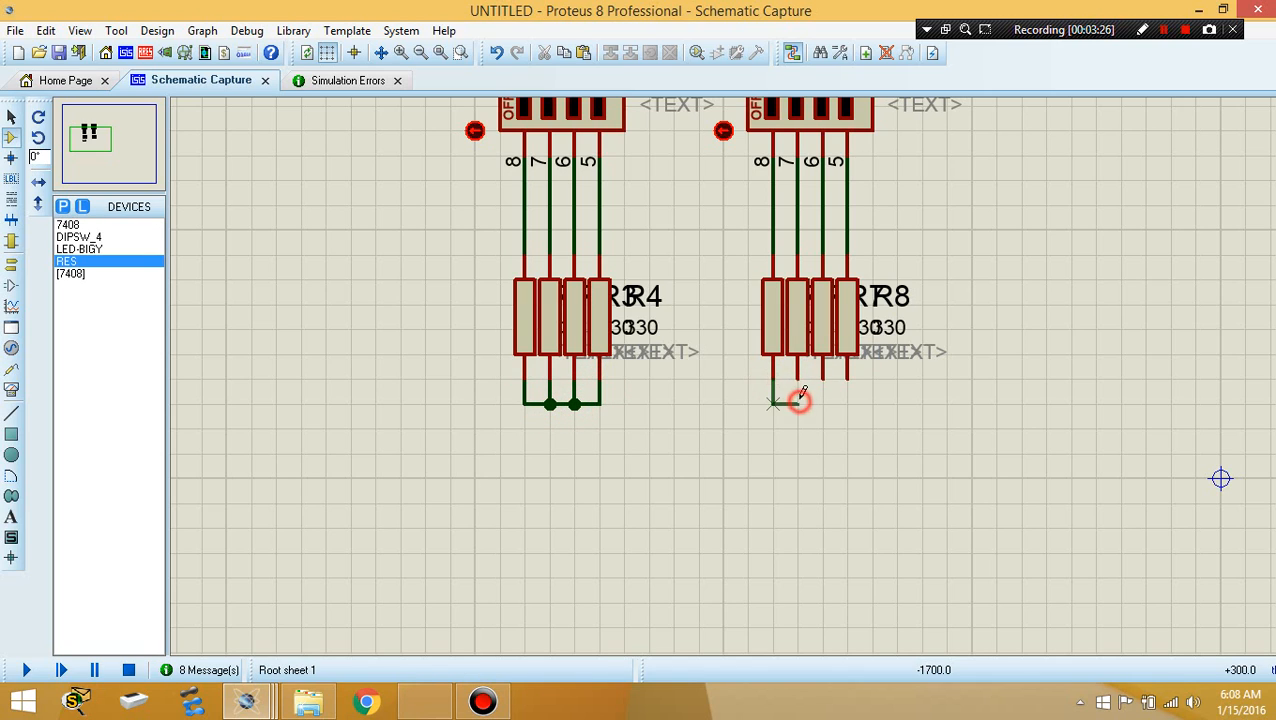
{"action": "left_click", "coordinate": [797, 382]}
{"action": "left_click", "coordinate": [822, 378]}
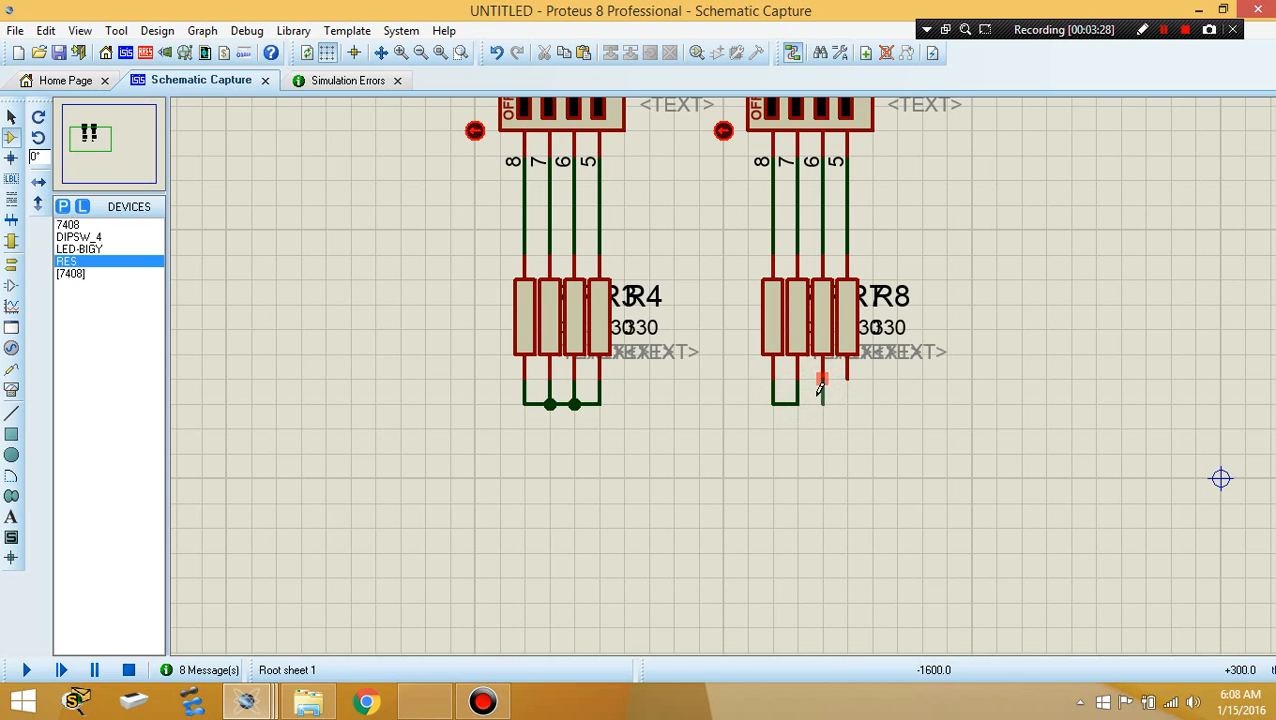
{"action": "left_click", "coordinate": [799, 403]}
{"action": "left_click", "coordinate": [846, 380]}
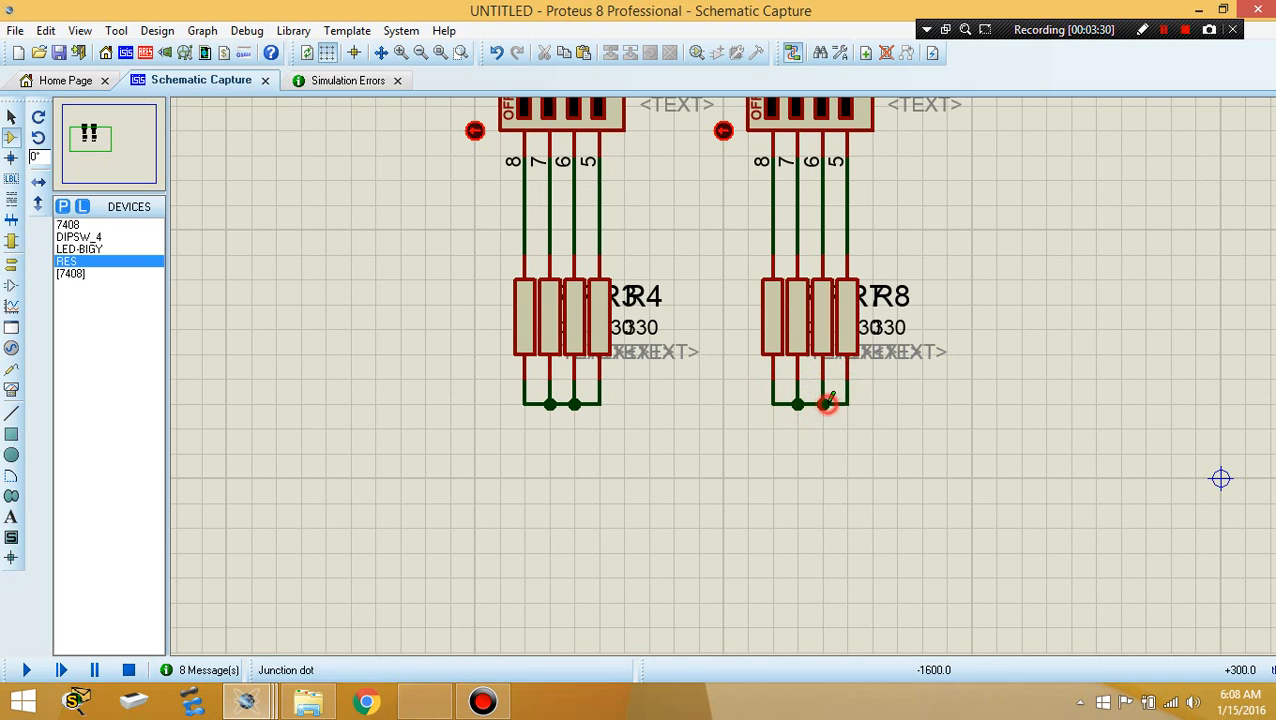
{"action": "left_click", "coordinate": [822, 404]}
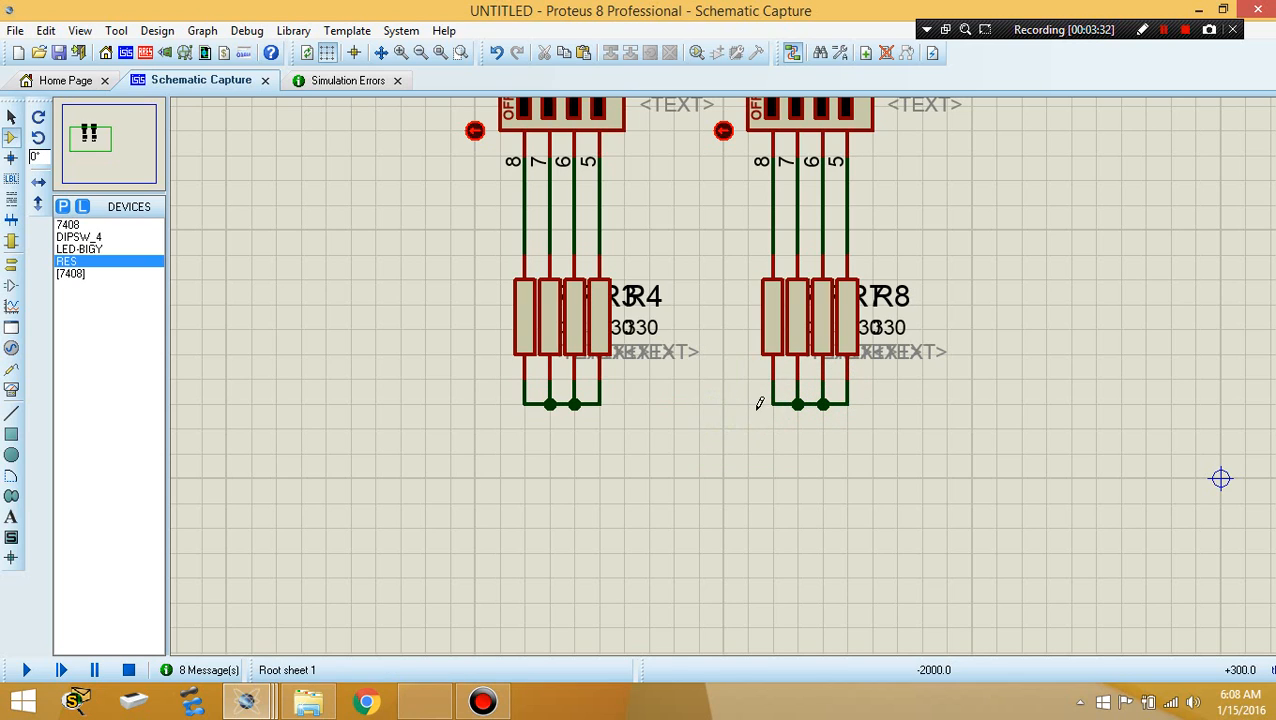
{"action": "left_click", "coordinate": [772, 404]}
{"action": "left_click", "coordinate": [600, 404]}
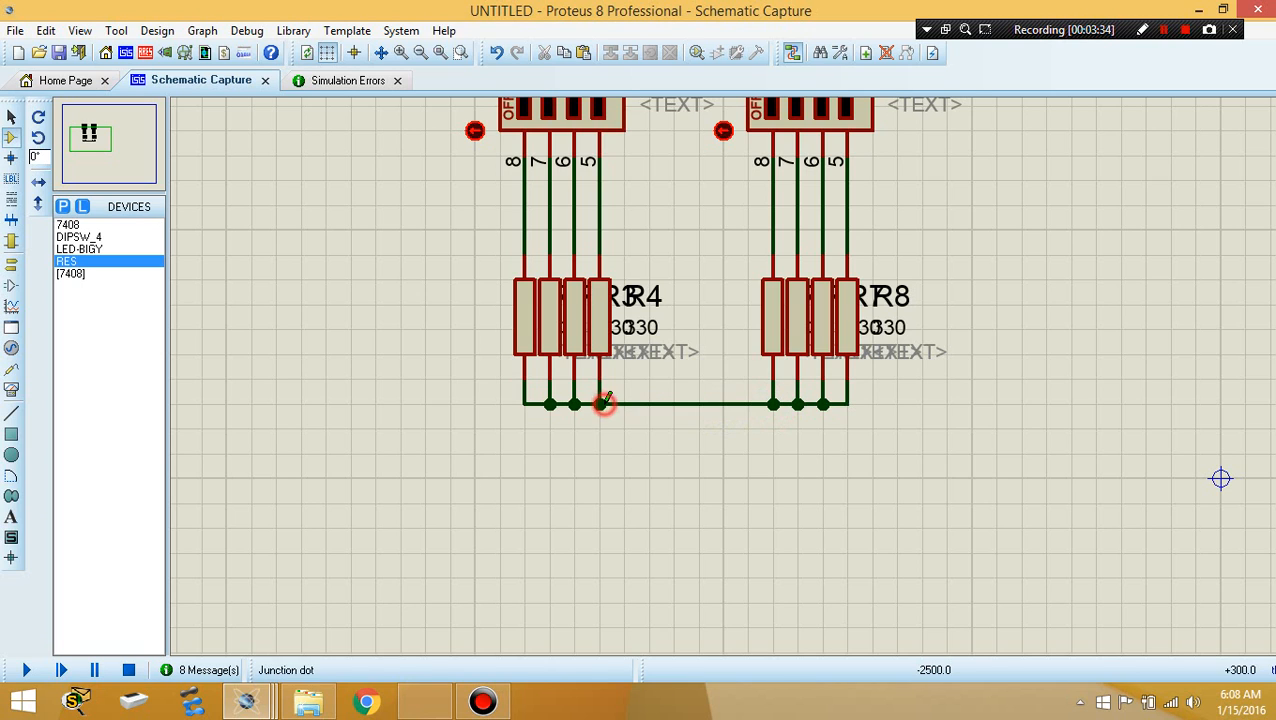
Move both resistor banks and their common wire much farther down from the DIP switches, keeping the wires attached.
{"action": "left_click_drag", "start_coordinate": [446, 226], "coordinate": [1096, 552]}
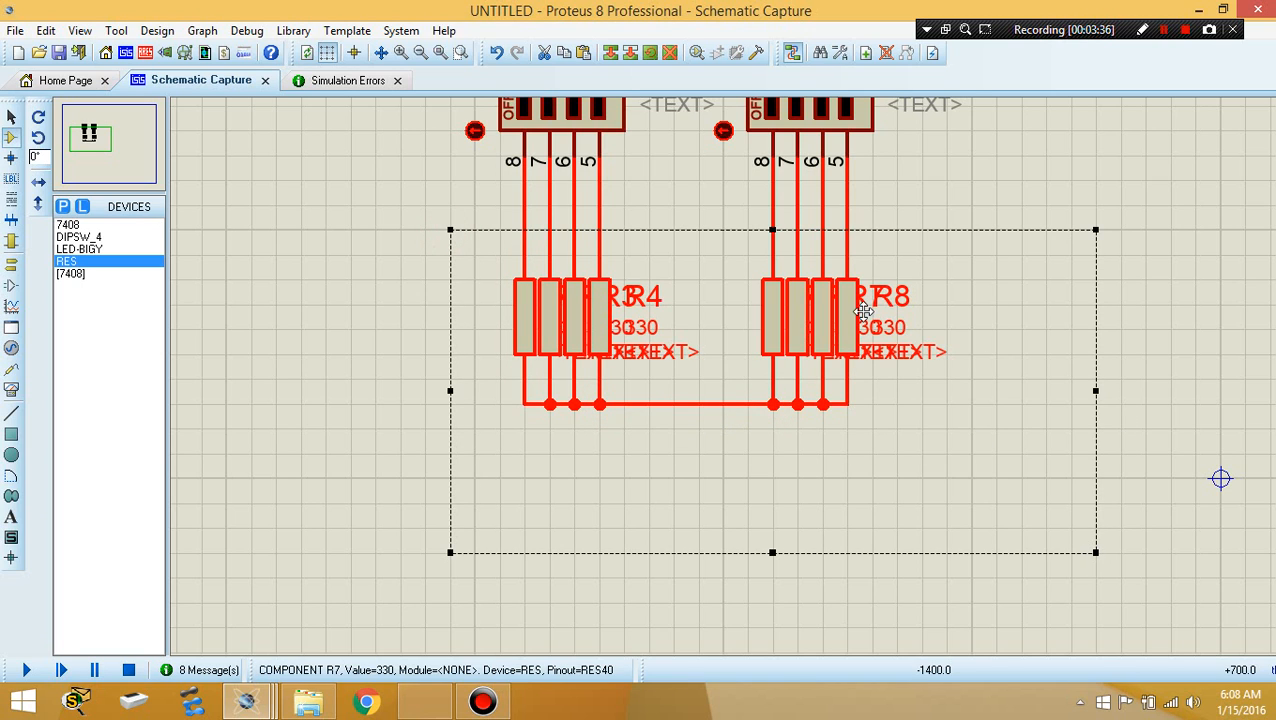
{"action": "left_click_drag", "start_coordinate": [846, 311], "coordinate": [852, 598]}
{"action": "left_click", "coordinate": [1087, 307]}
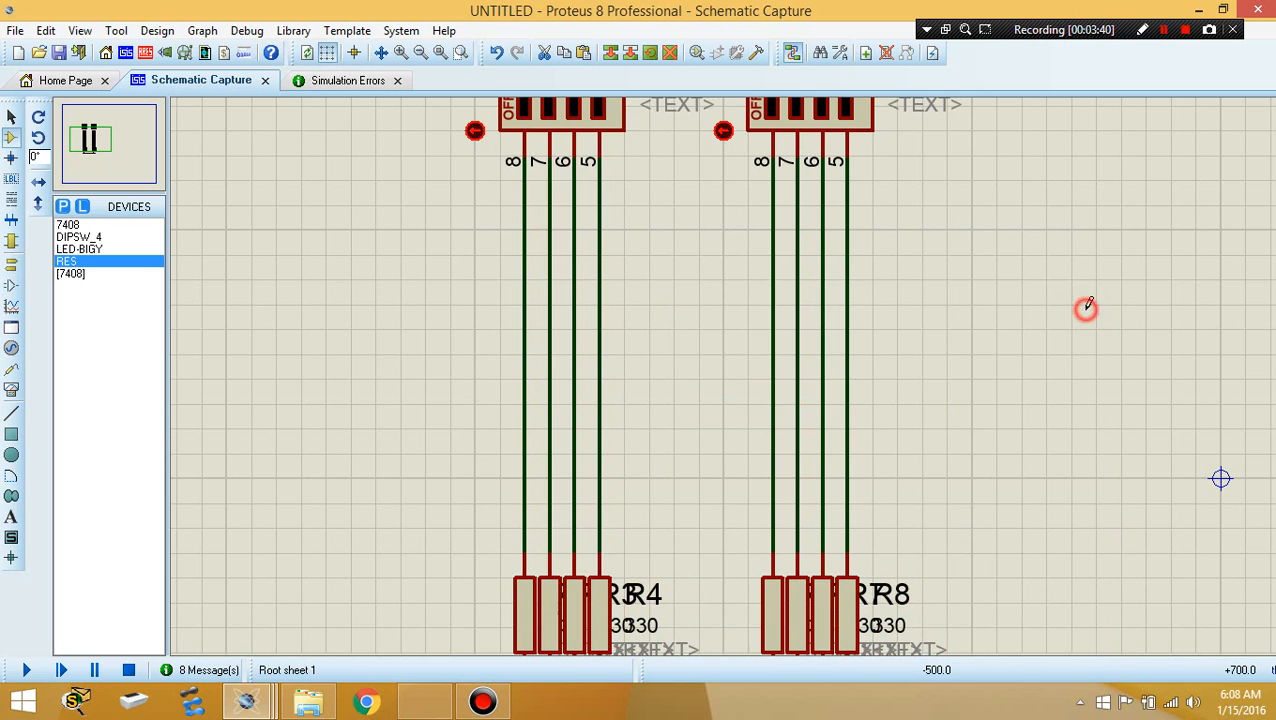
{"action": "left_click", "coordinate": [107, 146]}
{"action": "left_click", "coordinate": [100, 143]}
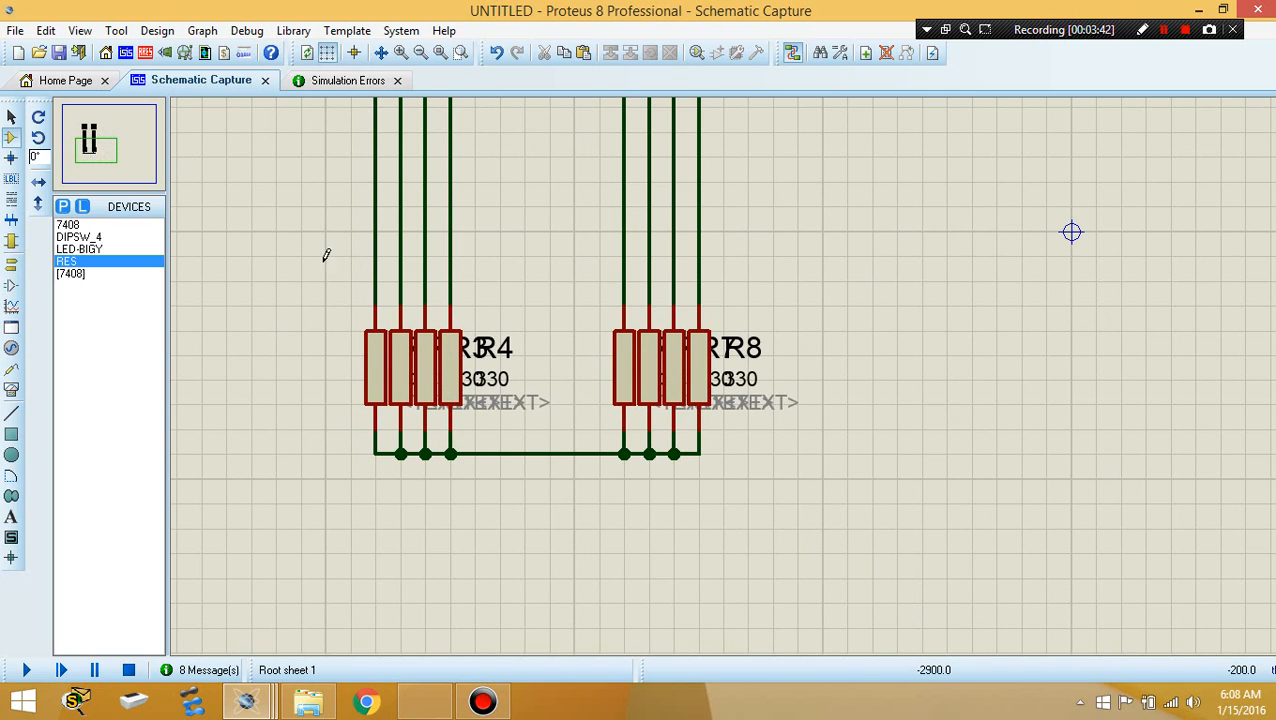
{"action": "left_click_drag", "start_coordinate": [325, 255], "coordinate": [872, 552]}
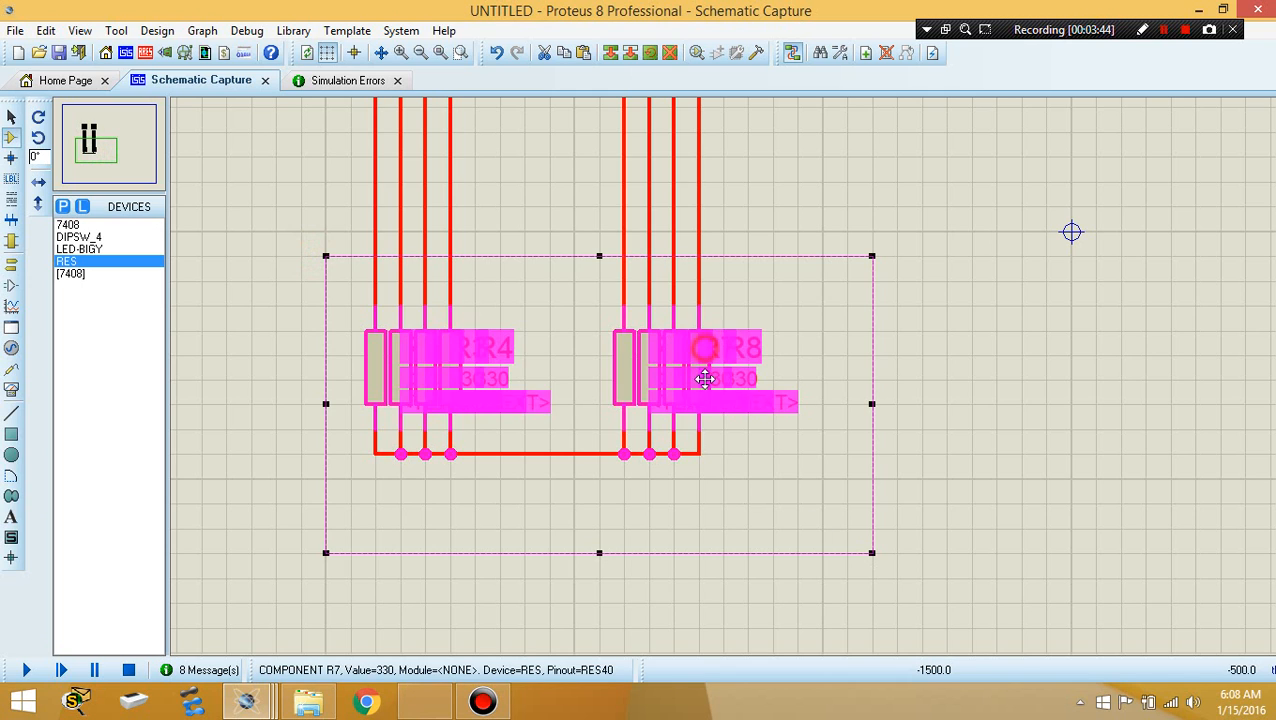
{"action": "left_click_drag", "start_coordinate": [705, 379], "coordinate": [703, 429]}
{"action": "left_click", "coordinate": [1048, 213]}
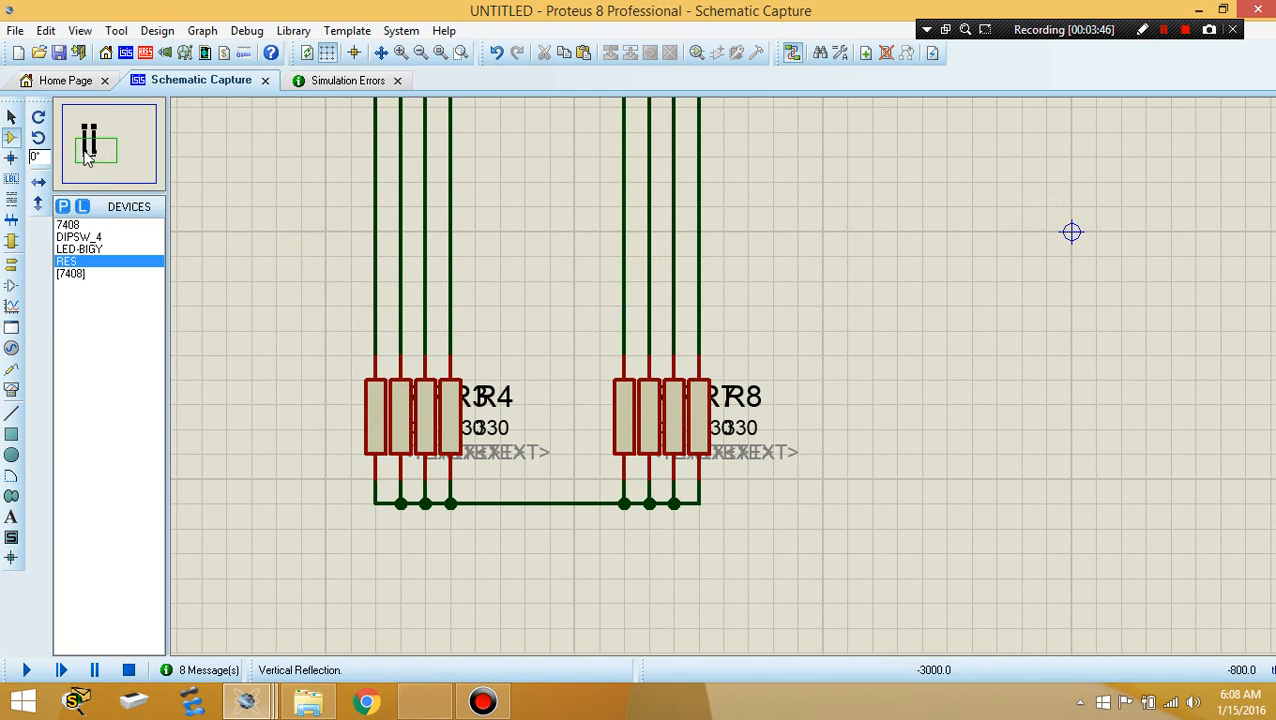
Place a DC generator just above and to the left of DSW1.
{"action": "left_click", "coordinate": [88, 150]}
{"action": "scroll", "coordinate": [512, 262], "scroll_direction": "down", "scroll_amount": 1}
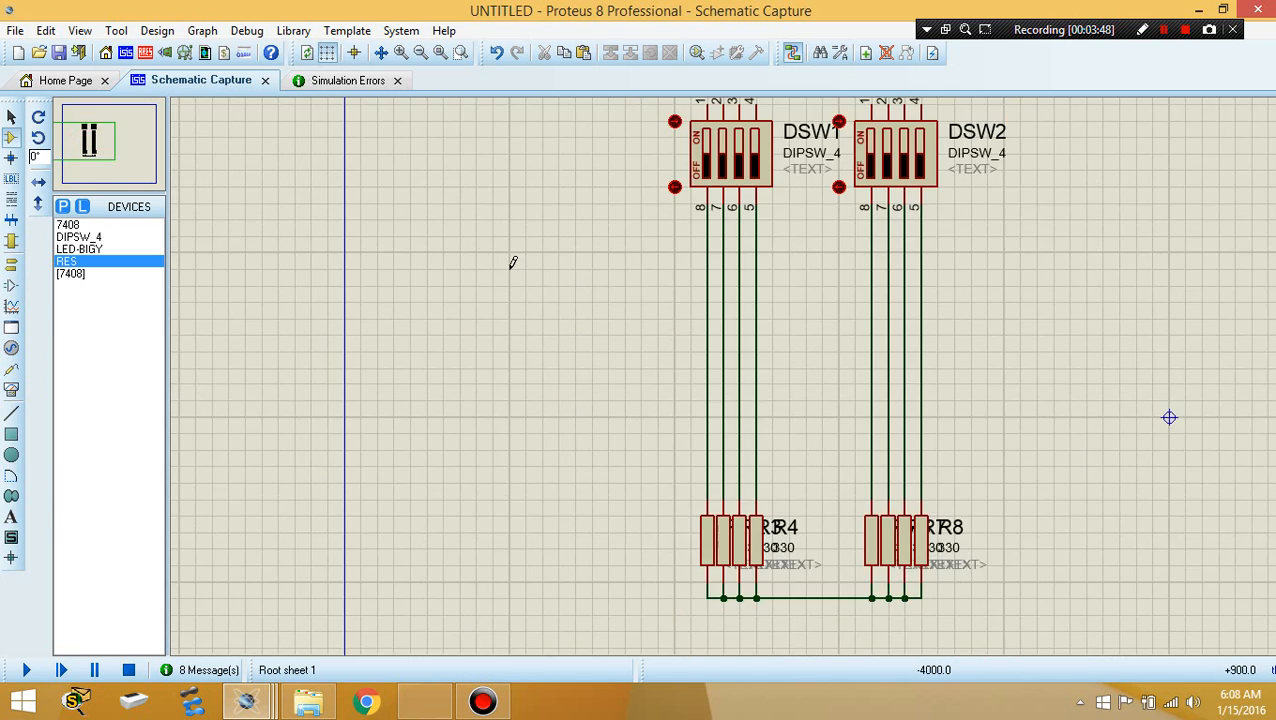
{"action": "left_click", "coordinate": [92, 135]}
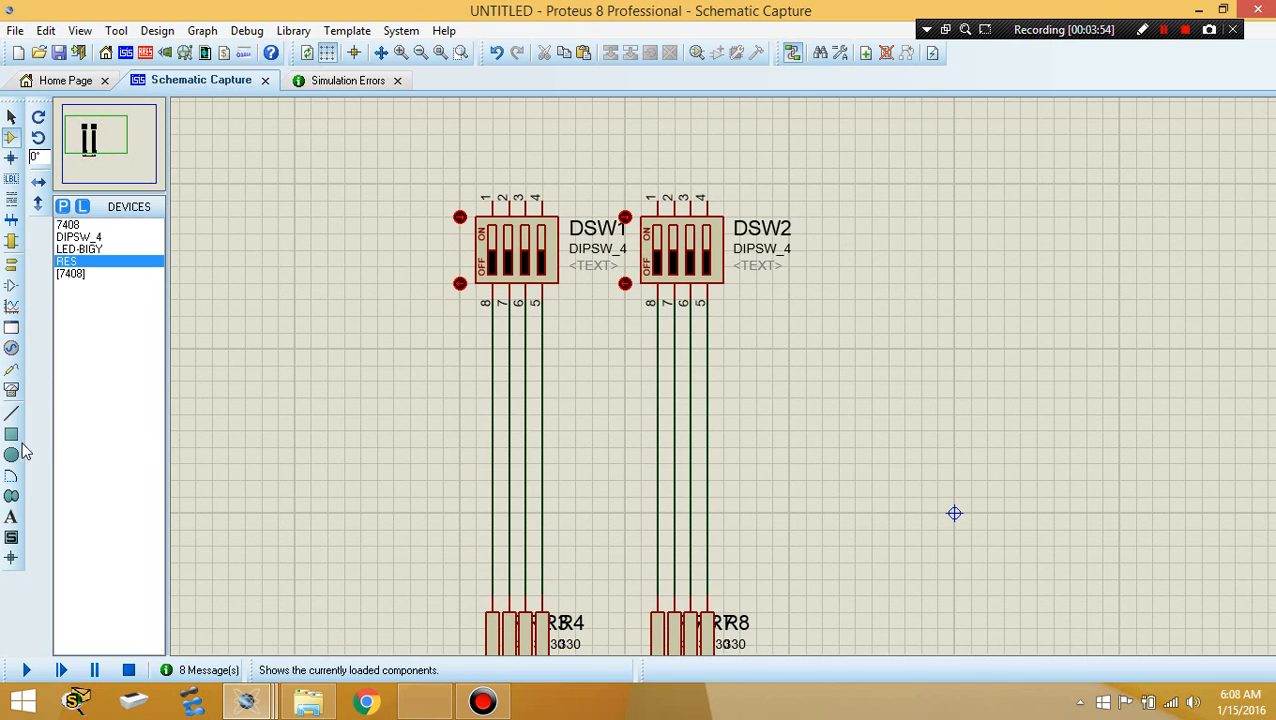
{"action": "left_click", "coordinate": [11, 347]}
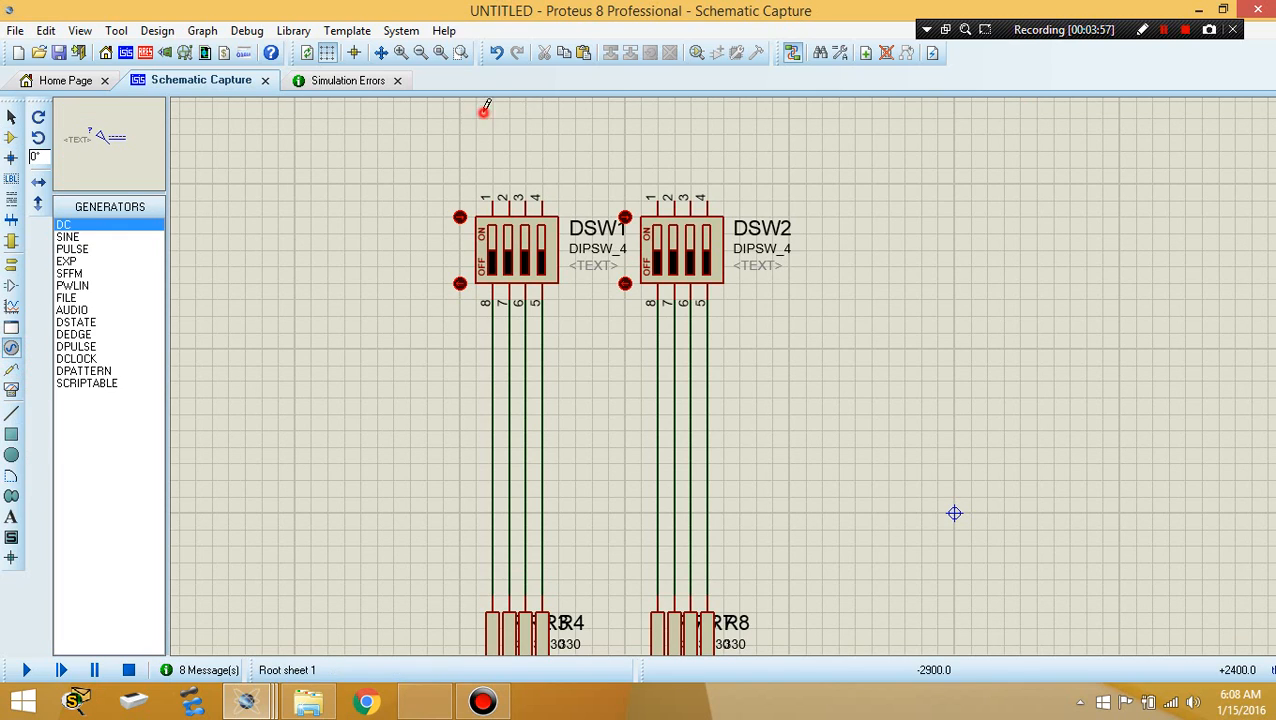
{"action": "left_click", "coordinate": [484, 107]}
{"action": "left_click", "coordinate": [471, 110]}
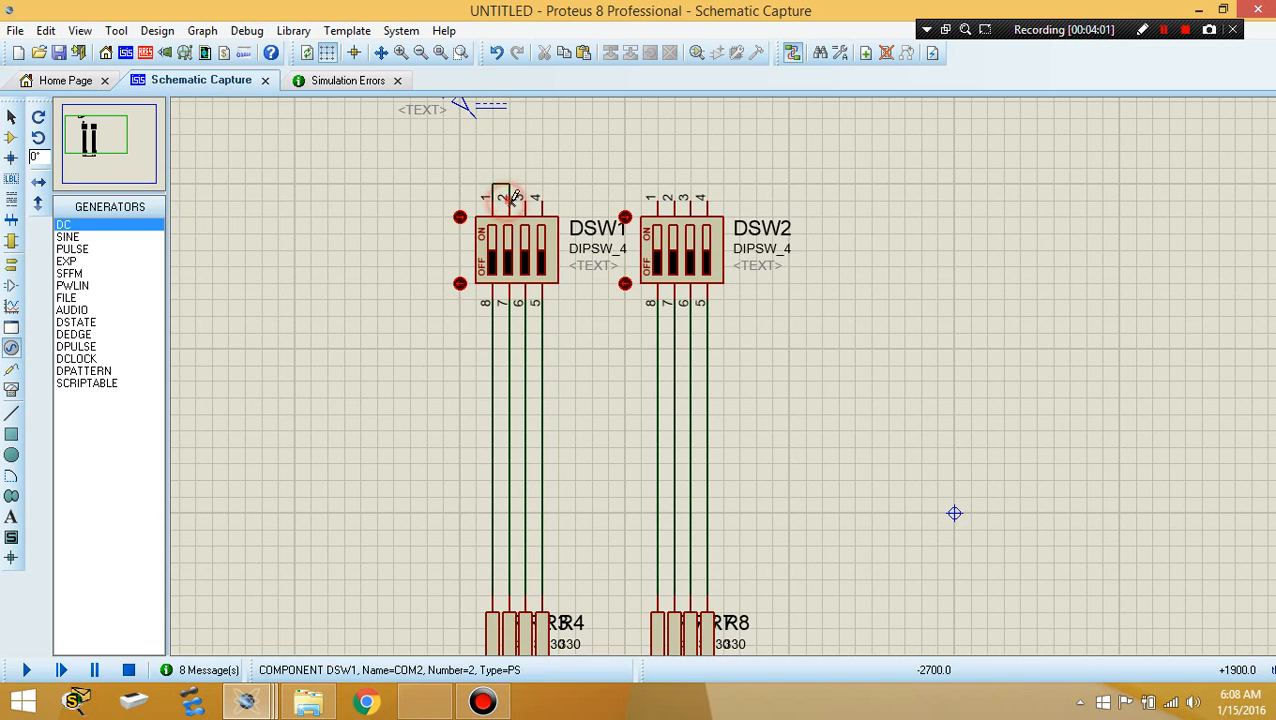
Join pins 3 and 4 of DSW1 to the wire linking pins 1 and 2.
{"action": "left_click", "coordinate": [526, 196]}
{"action": "left_click", "coordinate": [509, 185]}
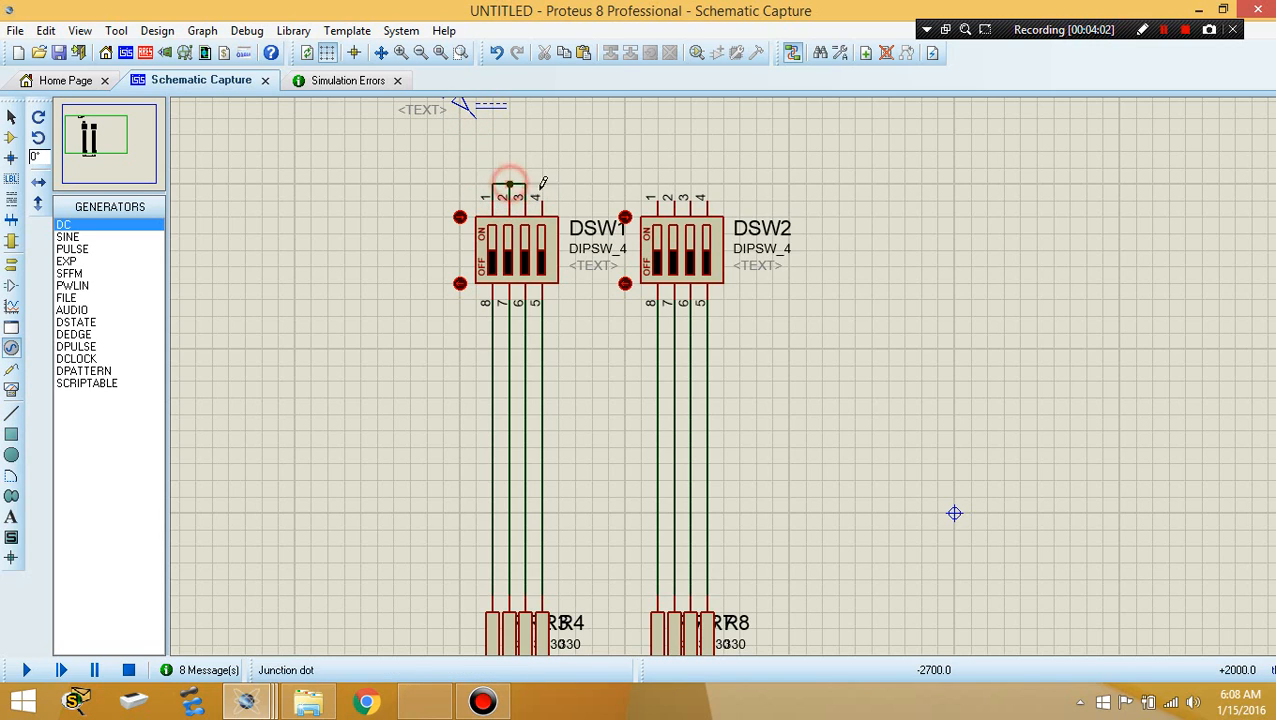
{"action": "left_click", "coordinate": [541, 196]}
{"action": "left_click", "coordinate": [526, 185]}
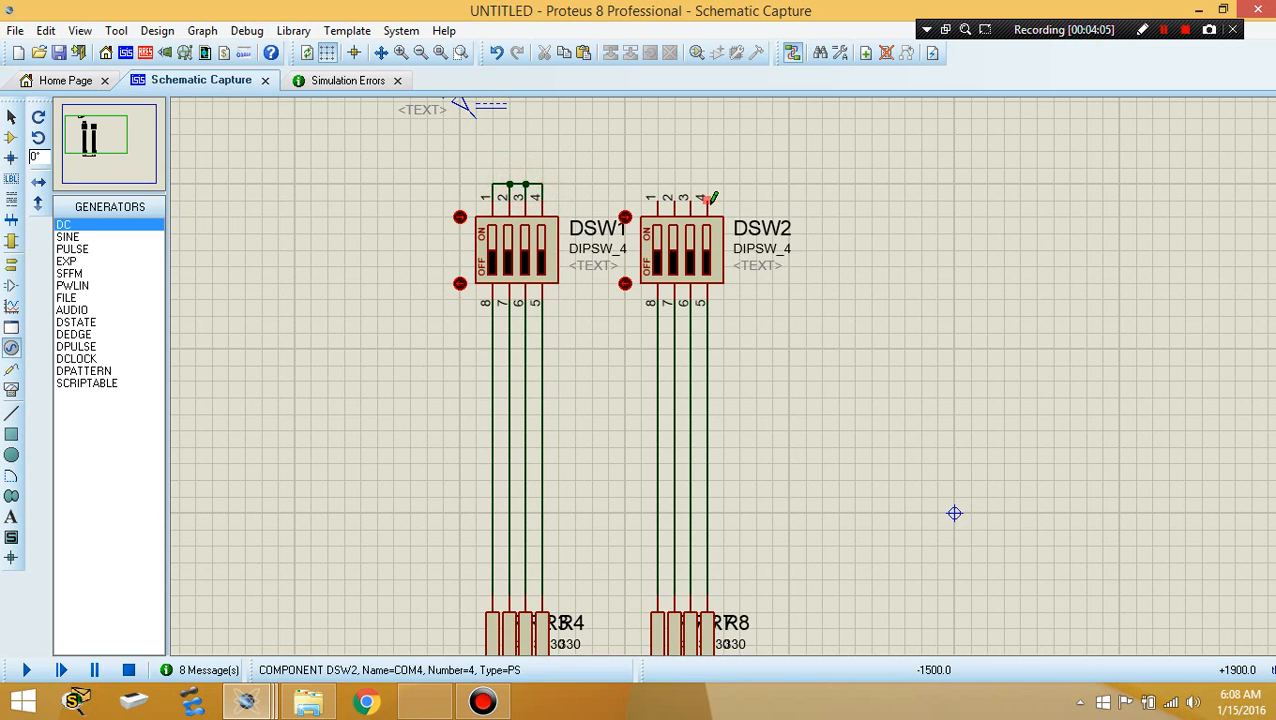
Wire pins 4, 3 and 2 of DSW2 together above the switch.
{"action": "left_click", "coordinate": [707, 196]}
{"action": "left_click", "coordinate": [691, 196]}
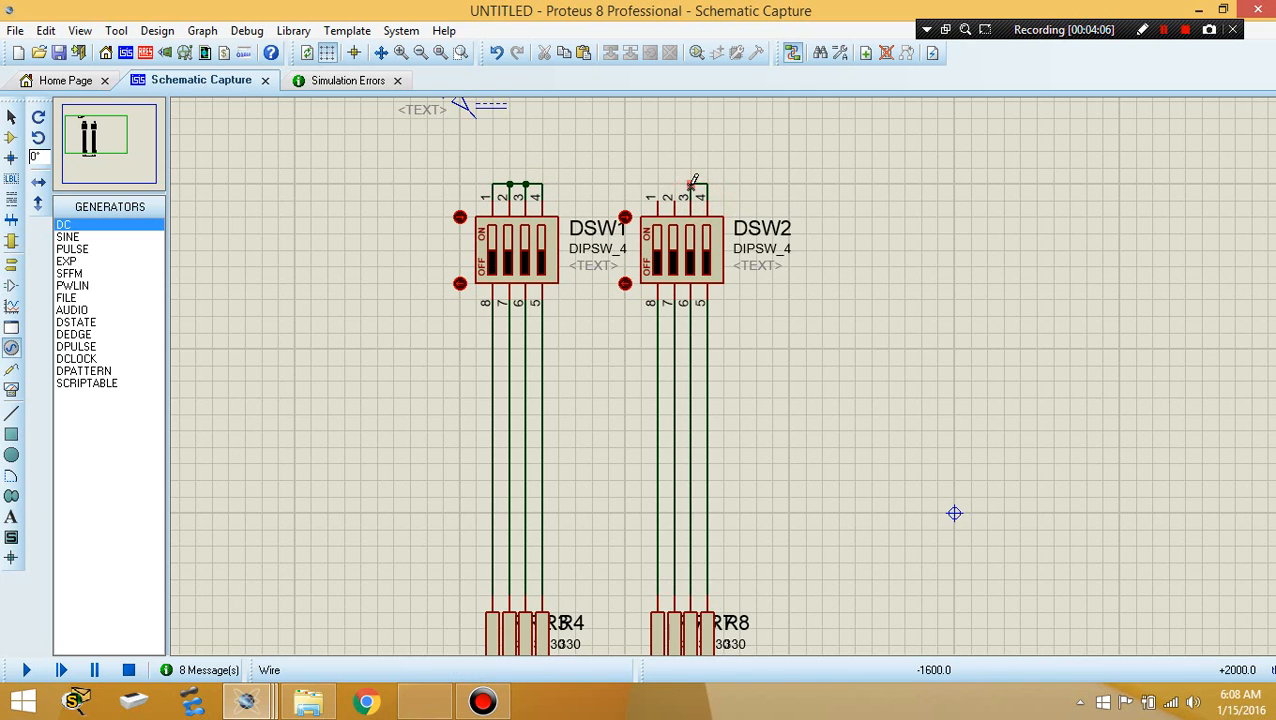
{"action": "right_click", "coordinate": [680, 200]}
{"action": "left_click", "coordinate": [655, 157]}
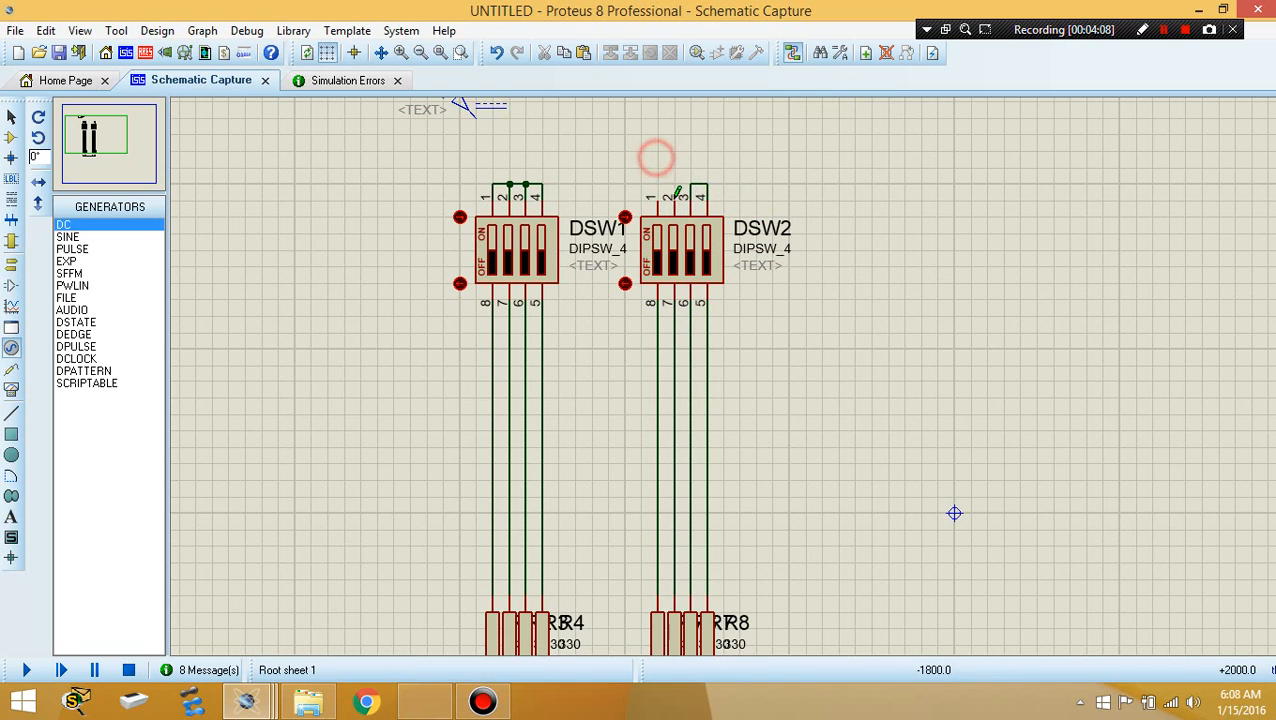
{"action": "left_click", "coordinate": [692, 184]}
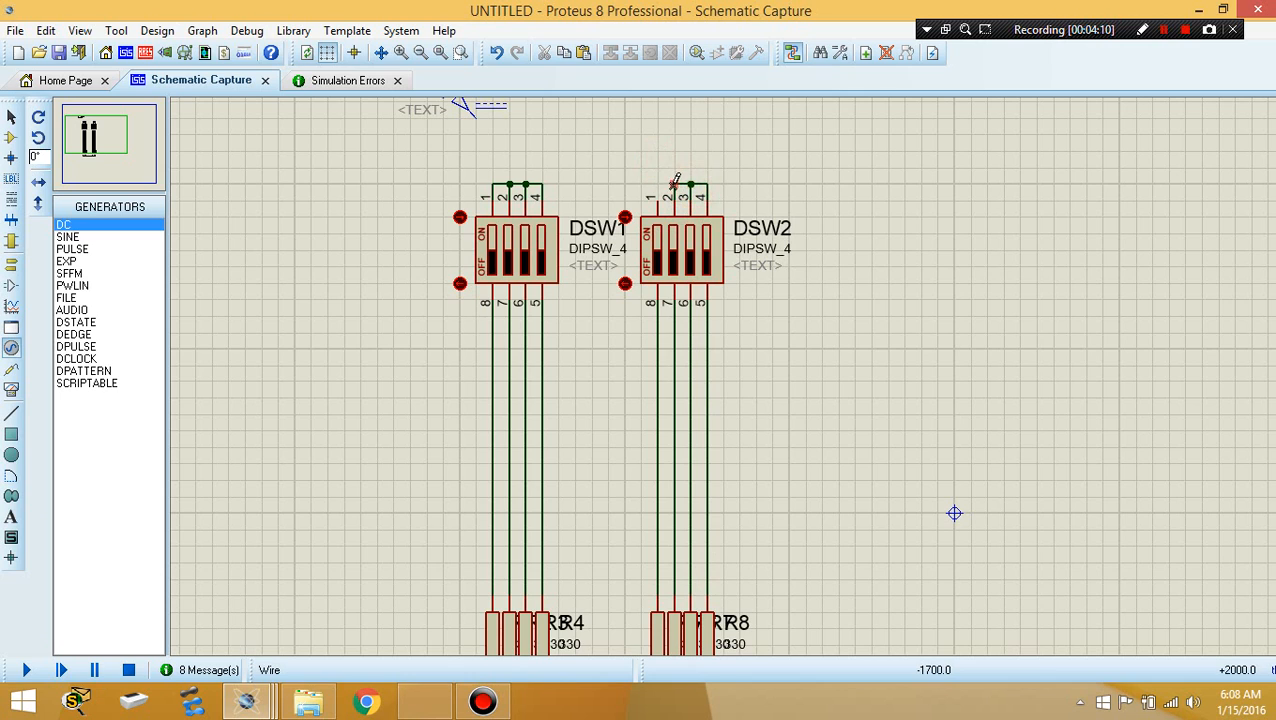
Delete the stray DC generator above DSW2, connect pin 1 to the common wire, and return to selection mode.
{"action": "left_click", "coordinate": [660, 180]}
{"action": "right_click", "coordinate": [660, 172]}
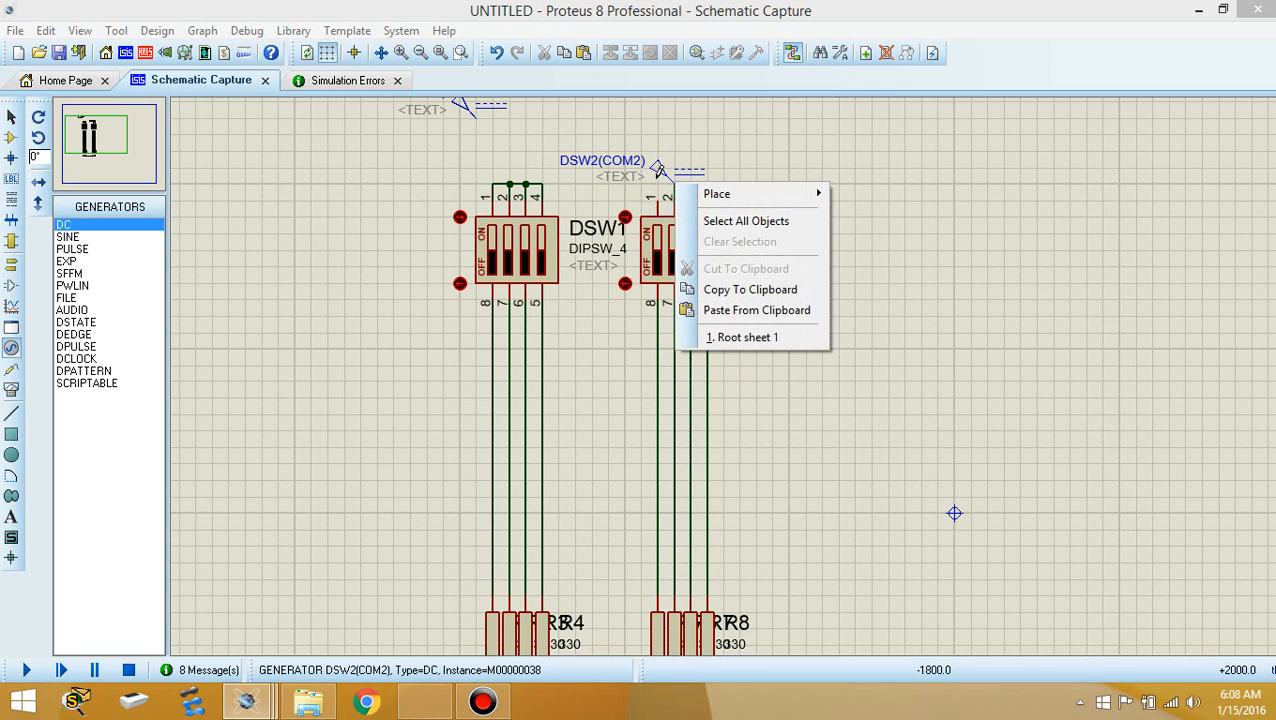
{"action": "right_click", "coordinate": [658, 172]}
{"action": "right_click", "coordinate": [657, 172]}
{"action": "right_click", "coordinate": [656, 172]}
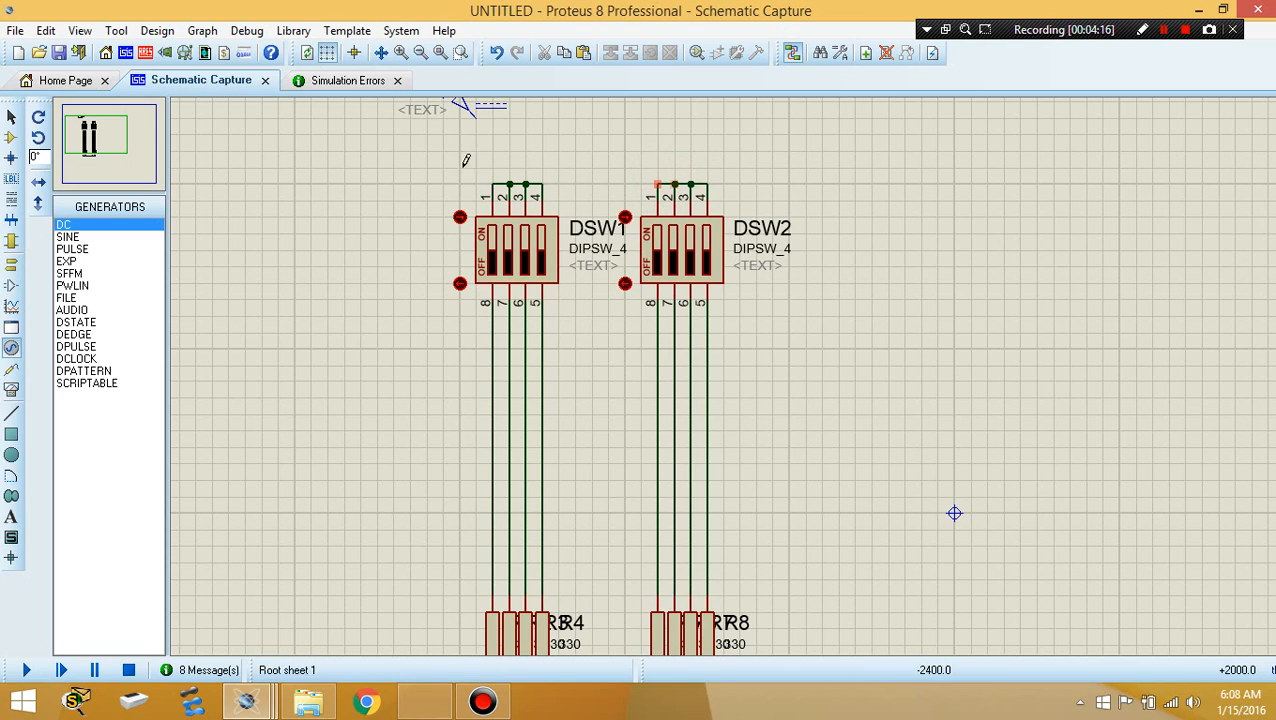
{"action": "left_click", "coordinate": [11, 117]}
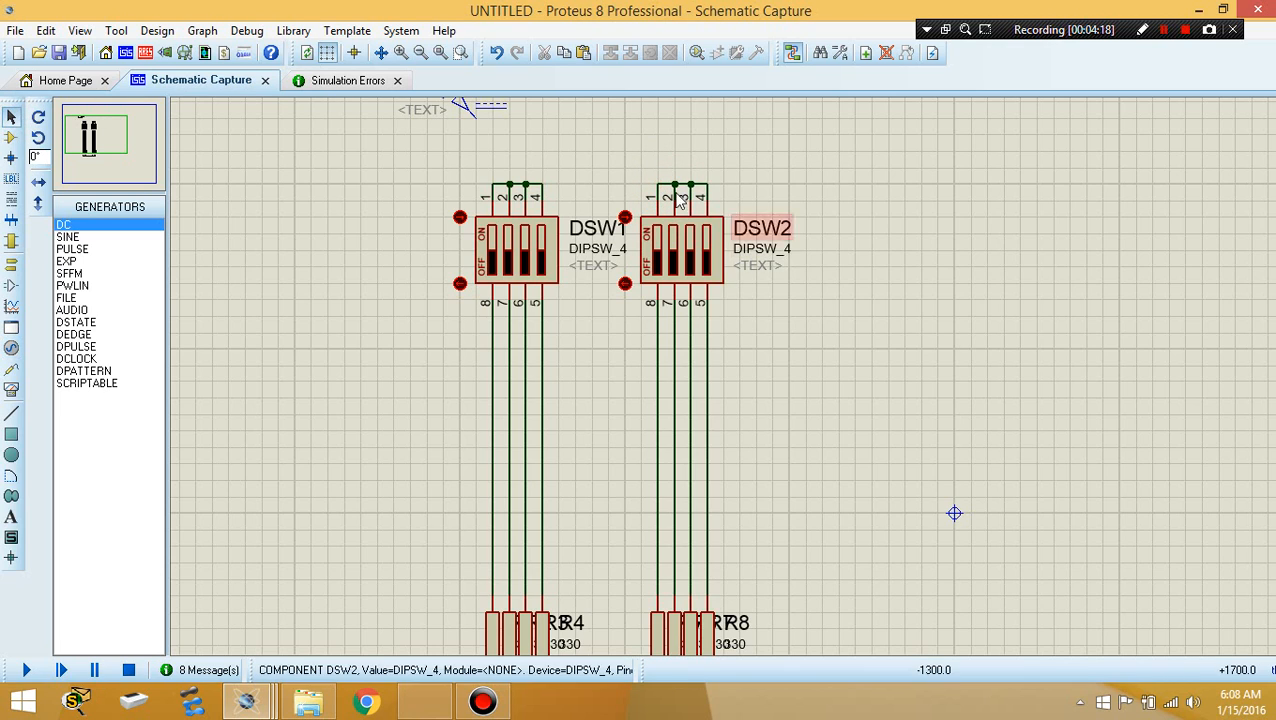
Connect pin 4 of DSW1 to the common wire of DSW2, and rewire pins 3, 2 and 1 of DSW1 to it.
{"action": "left_click", "coordinate": [541, 195]}
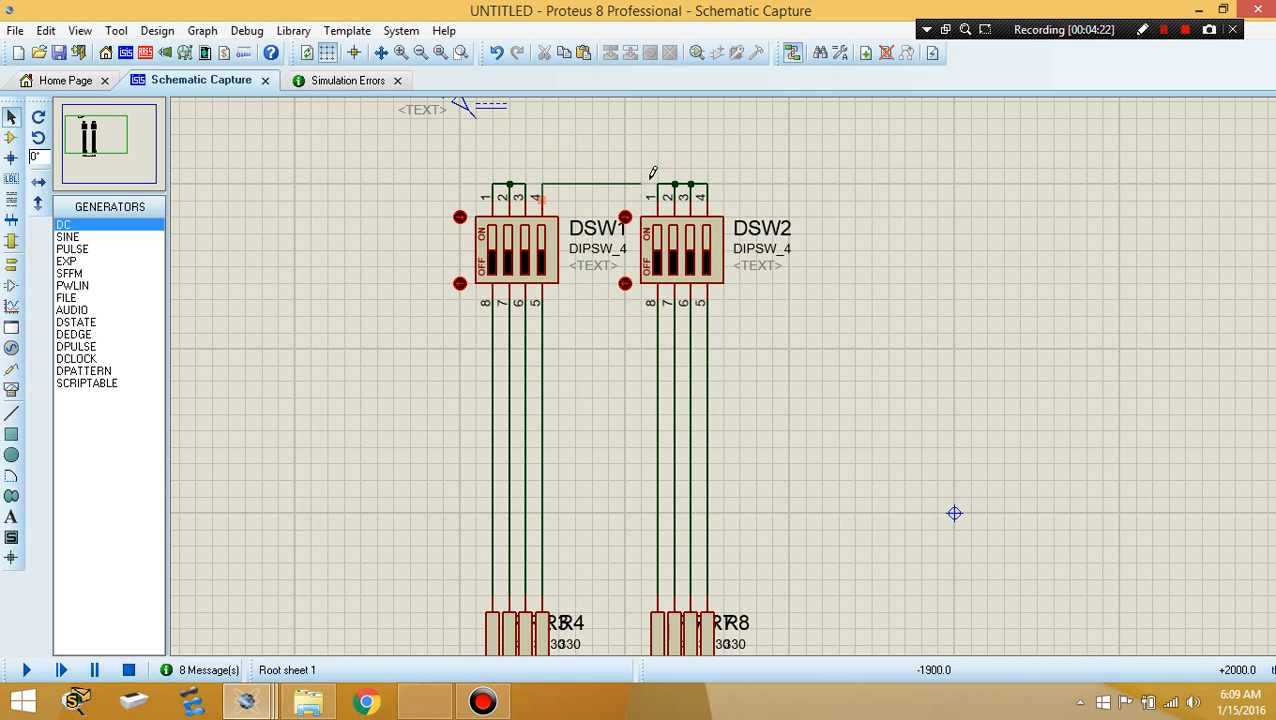
{"action": "left_click", "coordinate": [658, 184]}
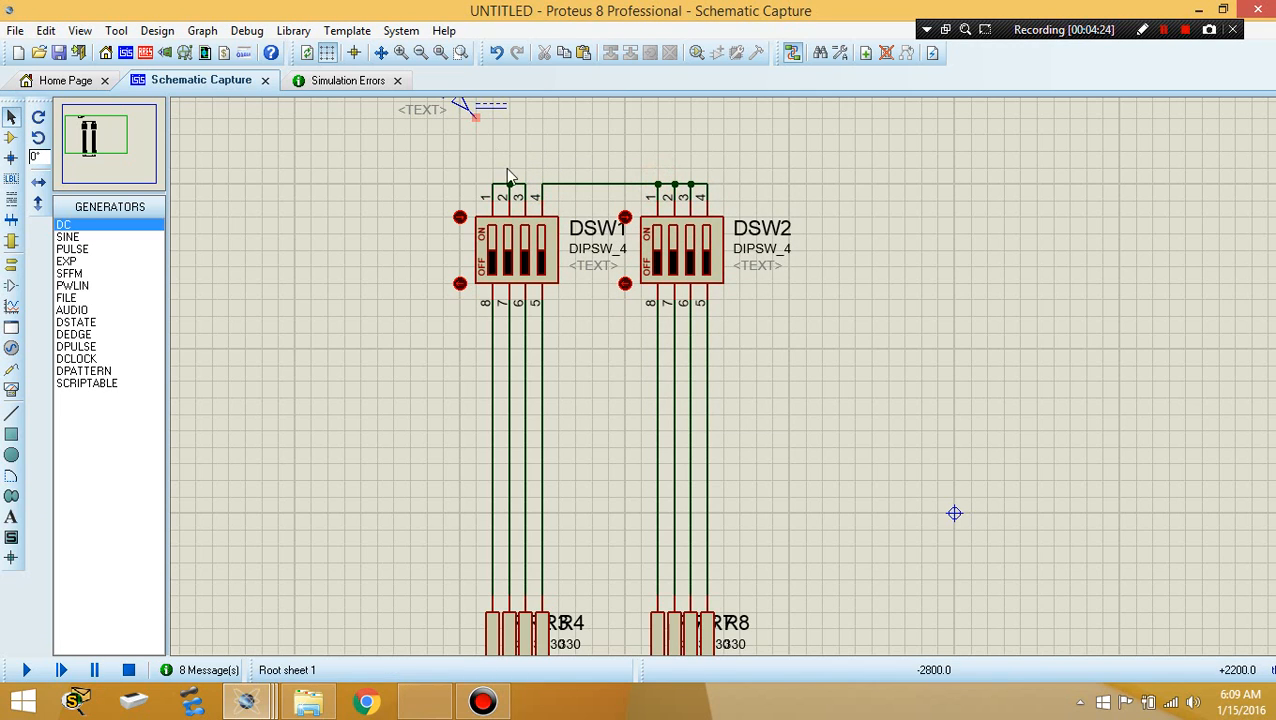
{"action": "right_click", "coordinate": [522, 185]}
{"action": "right_click", "coordinate": [522, 185]}
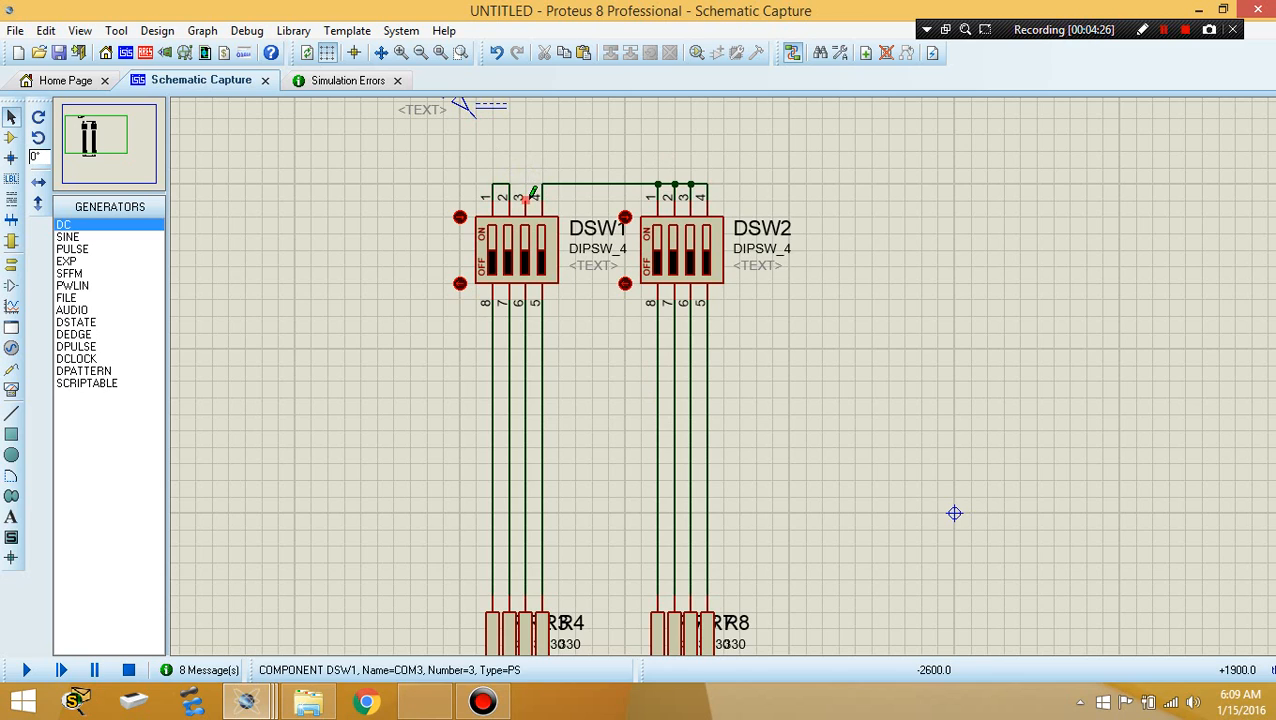
{"action": "left_click", "coordinate": [527, 199]}
{"action": "left_click", "coordinate": [542, 184]}
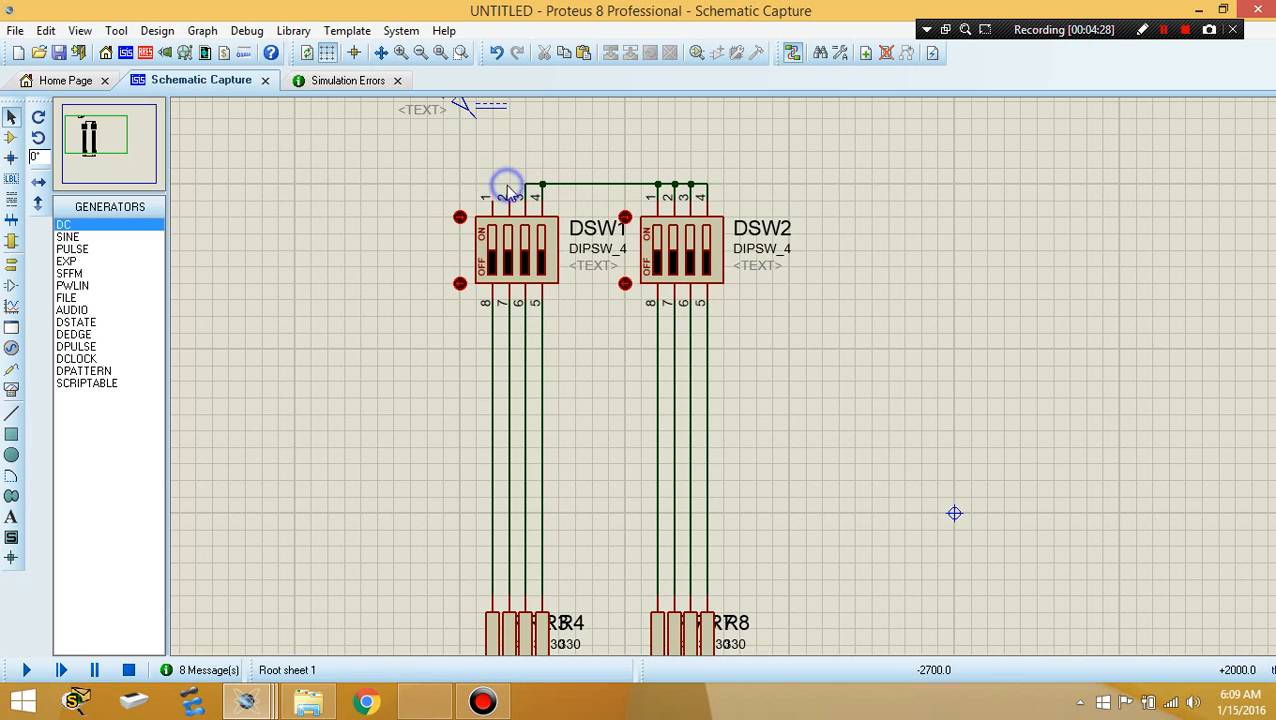
{"action": "left_click", "coordinate": [512, 200]}
{"action": "left_click", "coordinate": [510, 184]}
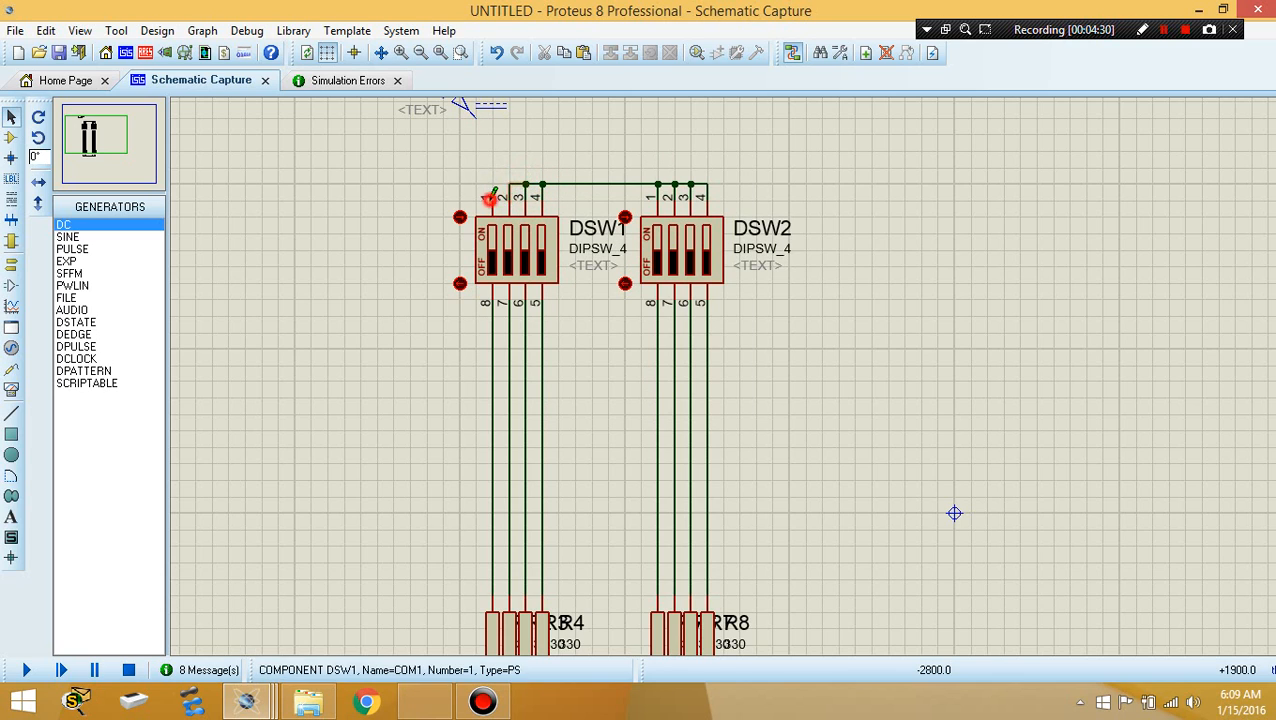
Wire the DC generator to the common wire at pin 1 of DSW1 and set the generator's voltage.
{"action": "left_click", "coordinate": [476, 118]}
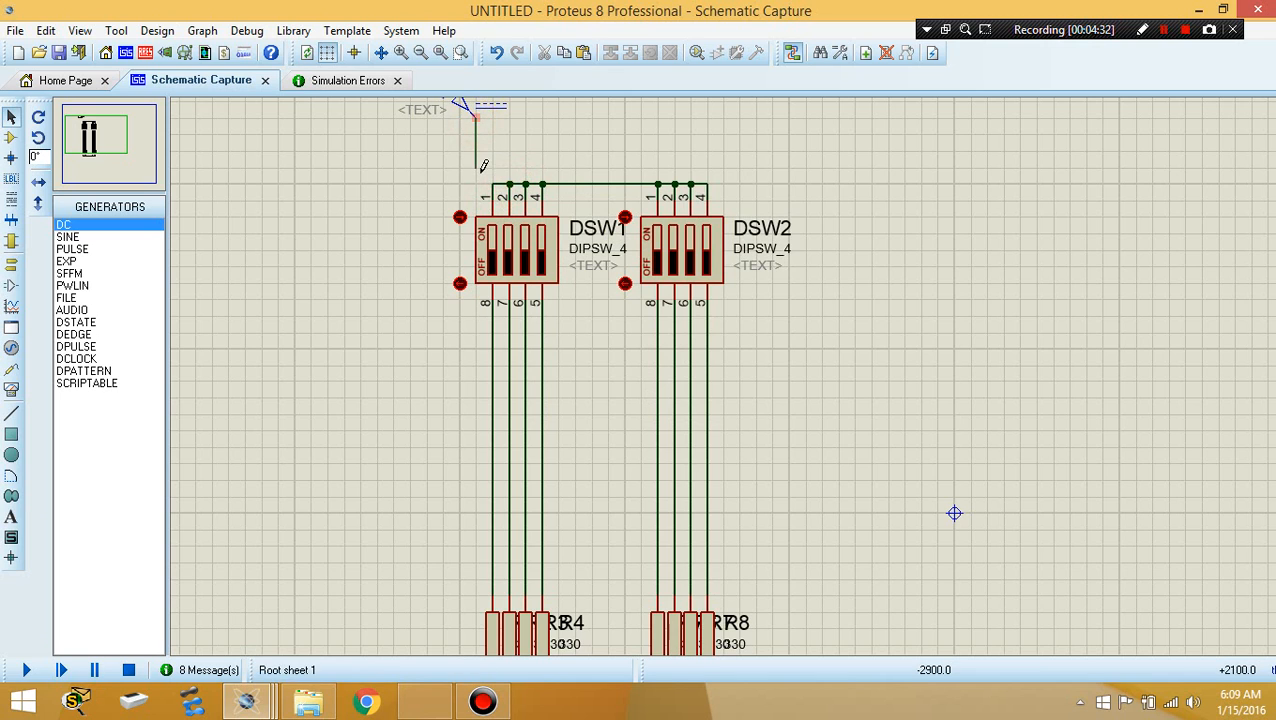
{"action": "left_click", "coordinate": [497, 184]}
{"action": "double_click", "coordinate": [466, 106]}
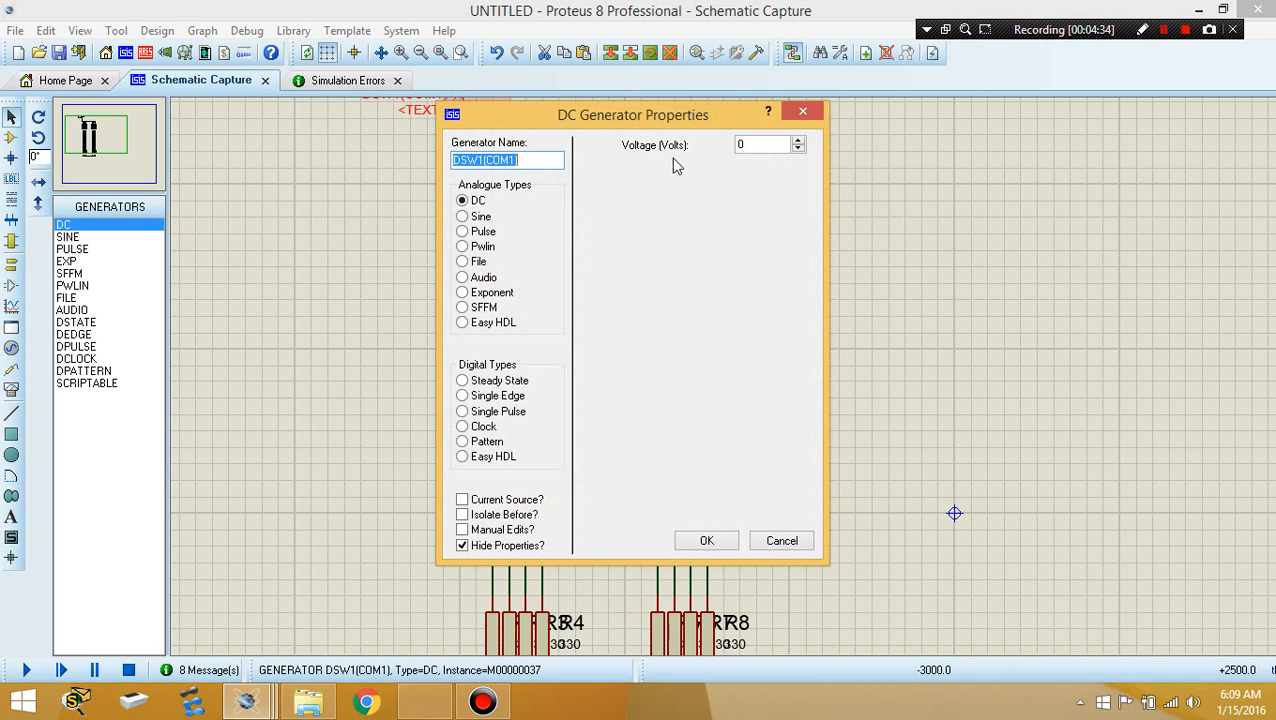
{"action": "left_click_drag", "start_coordinate": [757, 144], "coordinate": [651, 144]}
{"action": "key", "text": "Return"}
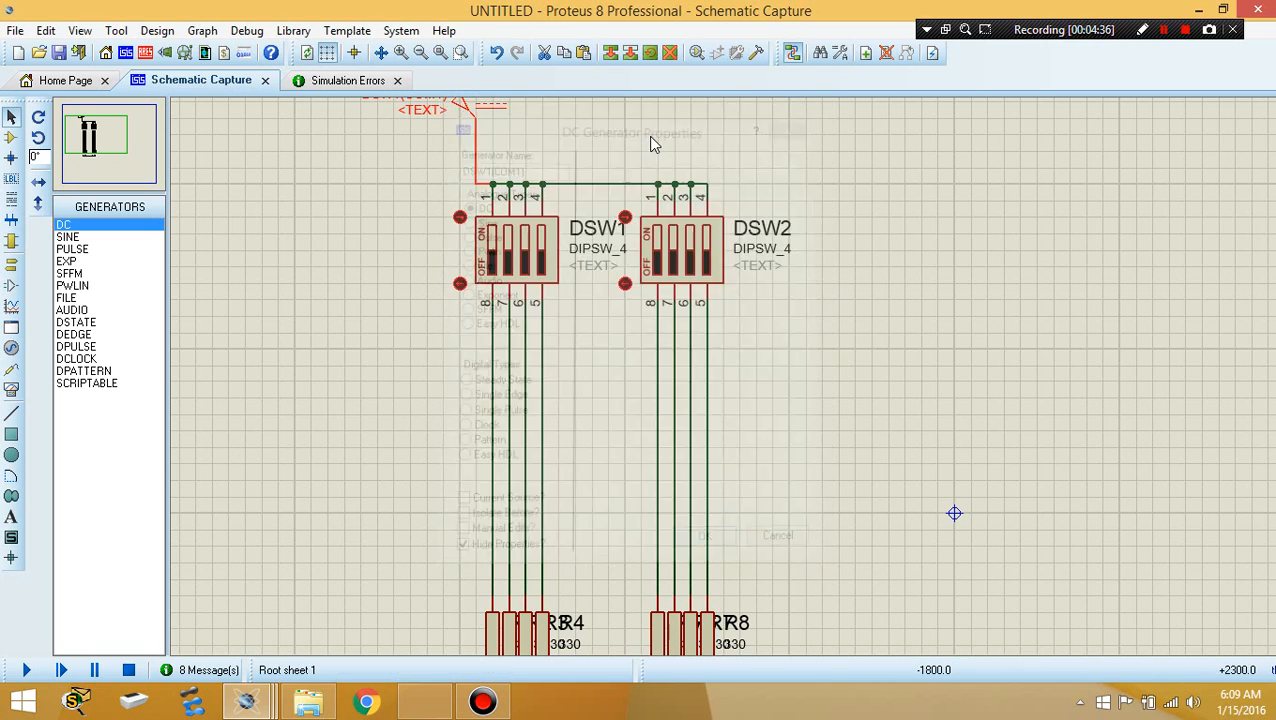
Place a ground terminal below the resistors and wire it to their common bottom wire.
{"action": "left_click", "coordinate": [128, 148]}
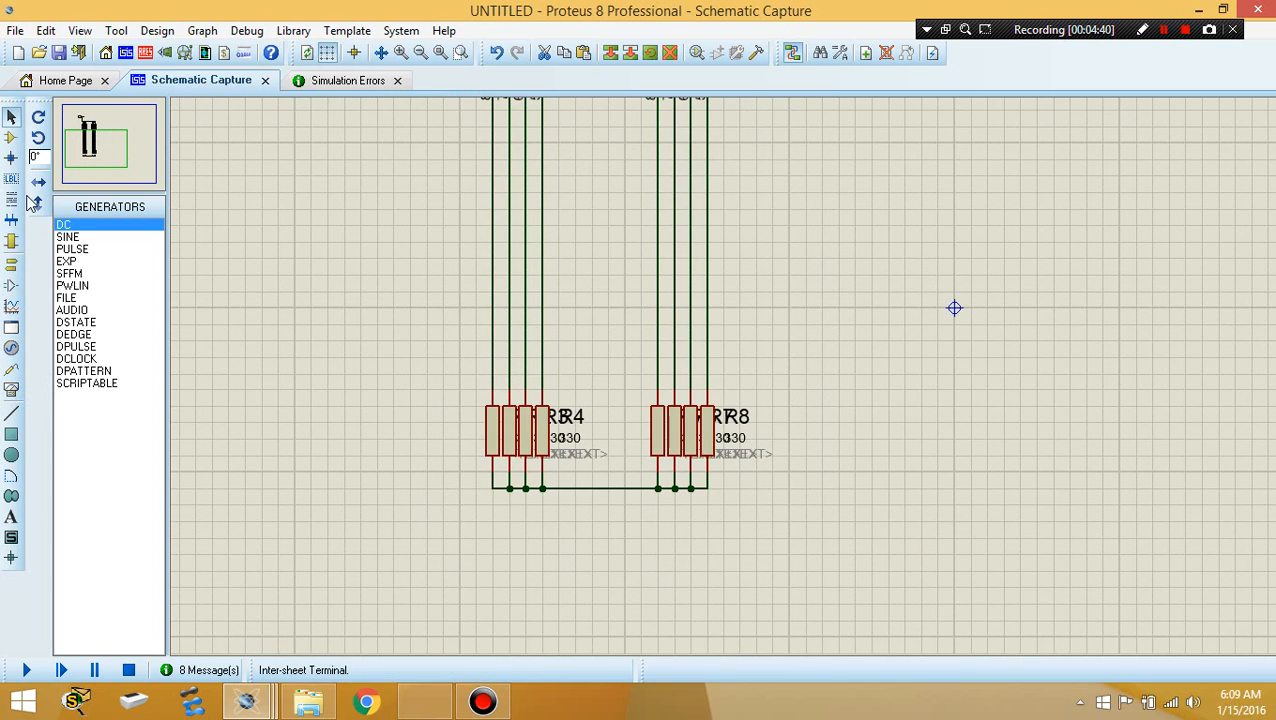
{"action": "left_click", "coordinate": [11, 264]}
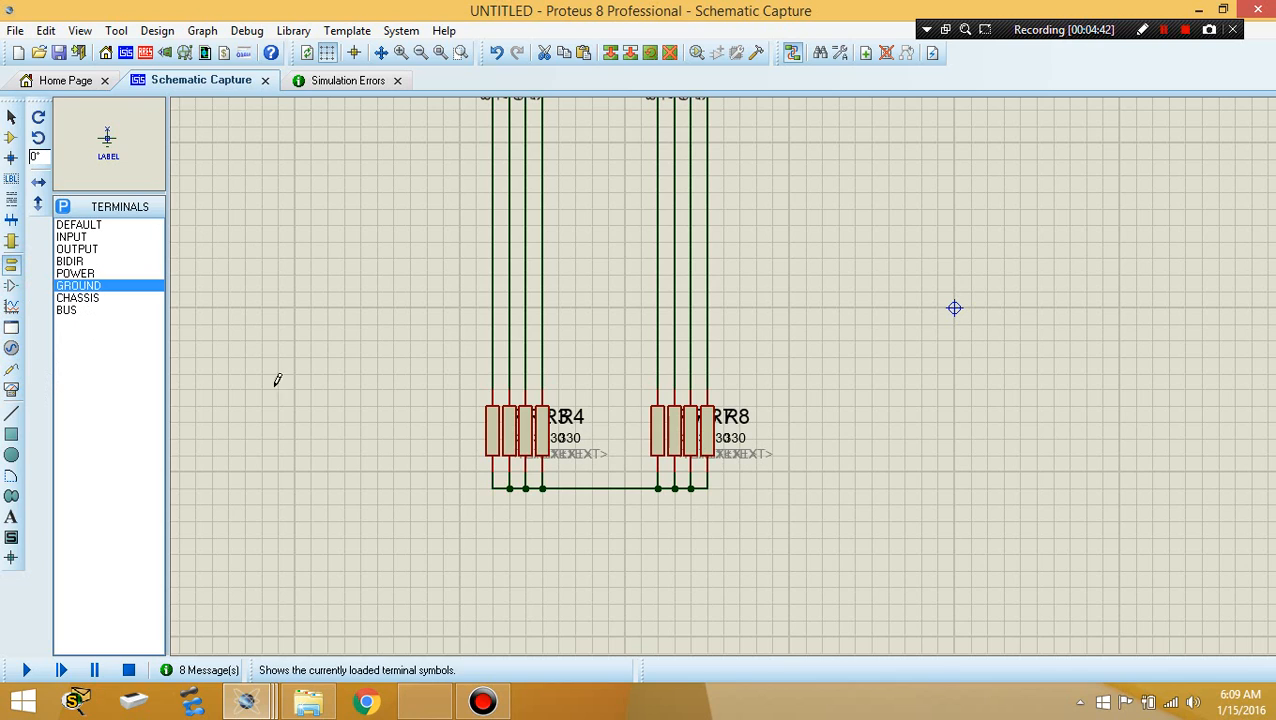
{"action": "left_click", "coordinate": [621, 541]}
{"action": "left_click", "coordinate": [596, 541]}
{"action": "left_click", "coordinate": [612, 573]}
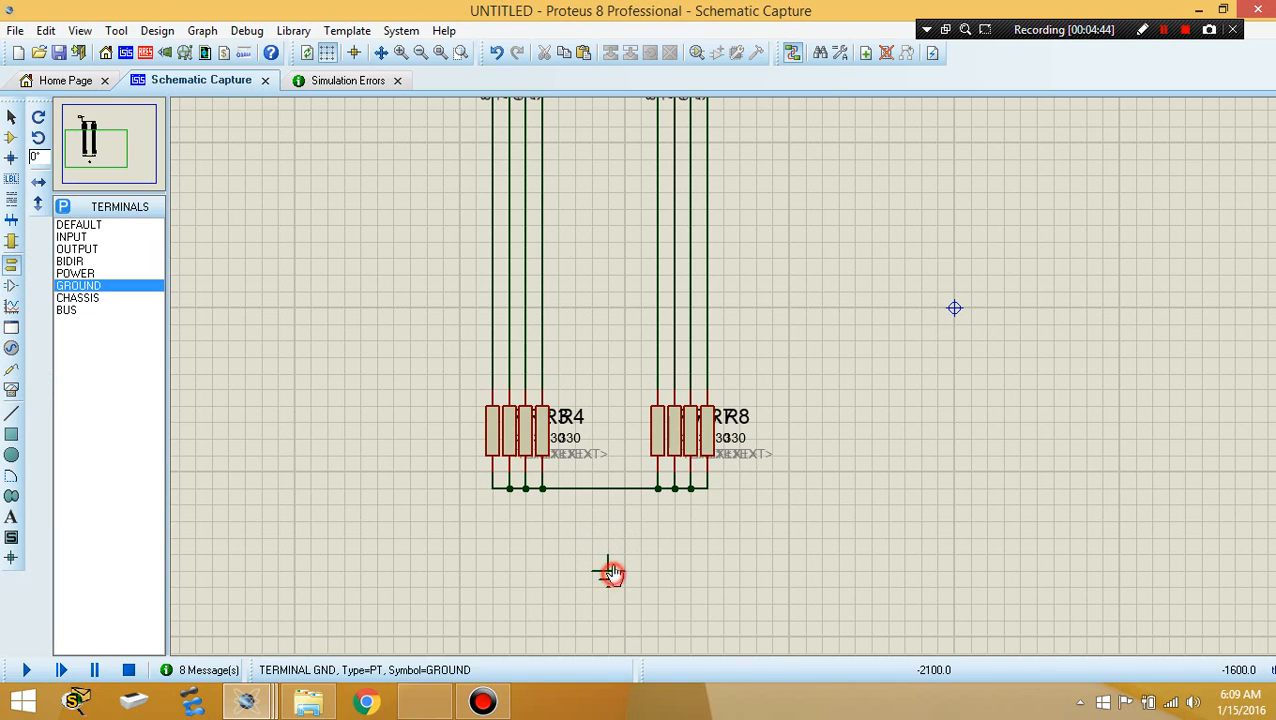
{"action": "left_click", "coordinate": [607, 556]}
{"action": "left_click", "coordinate": [605, 490]}
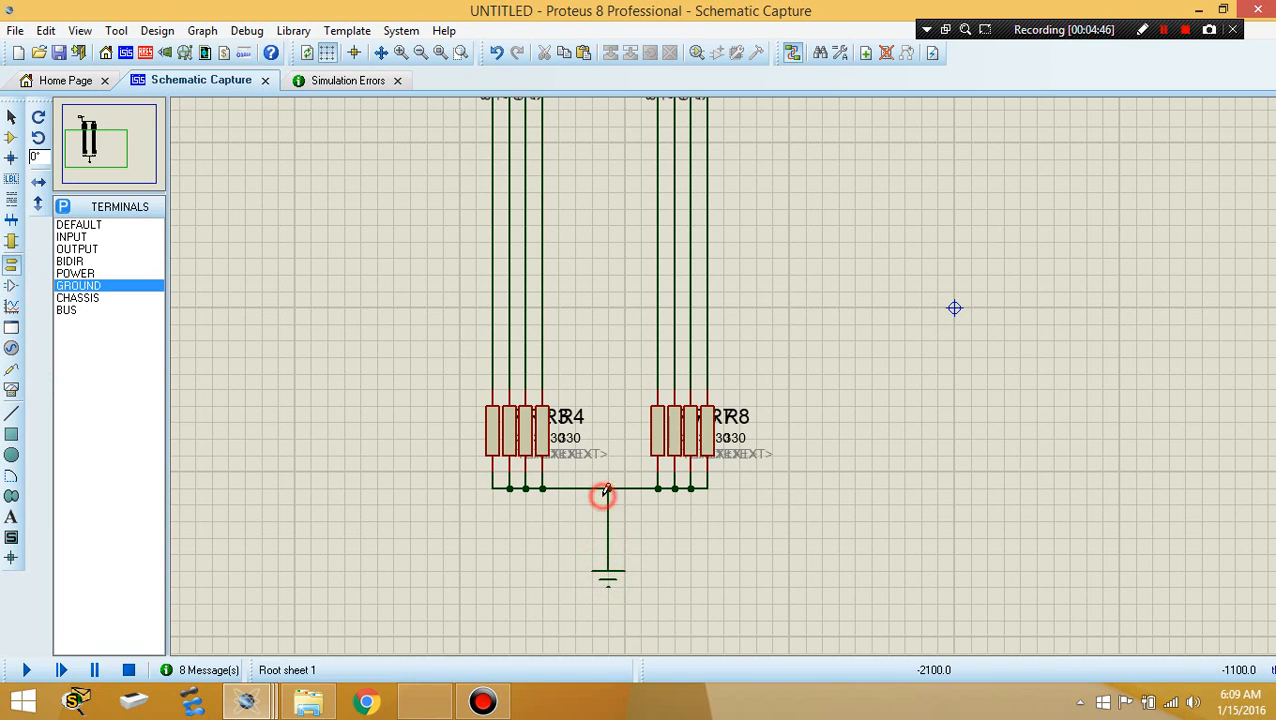
Start the simulation and turn on all four switches of DSW2.
{"action": "left_click", "coordinate": [26, 670]}
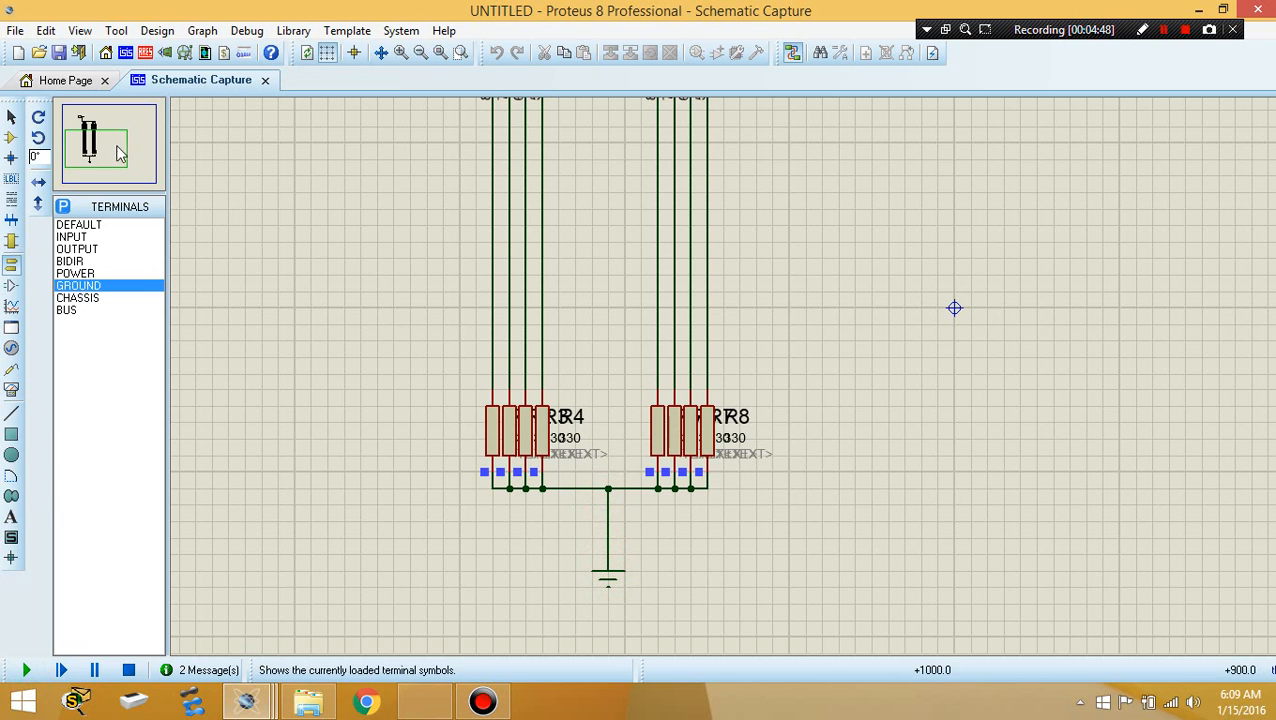
{"action": "left_click_drag", "start_coordinate": [118, 152], "coordinate": [98, 137]}
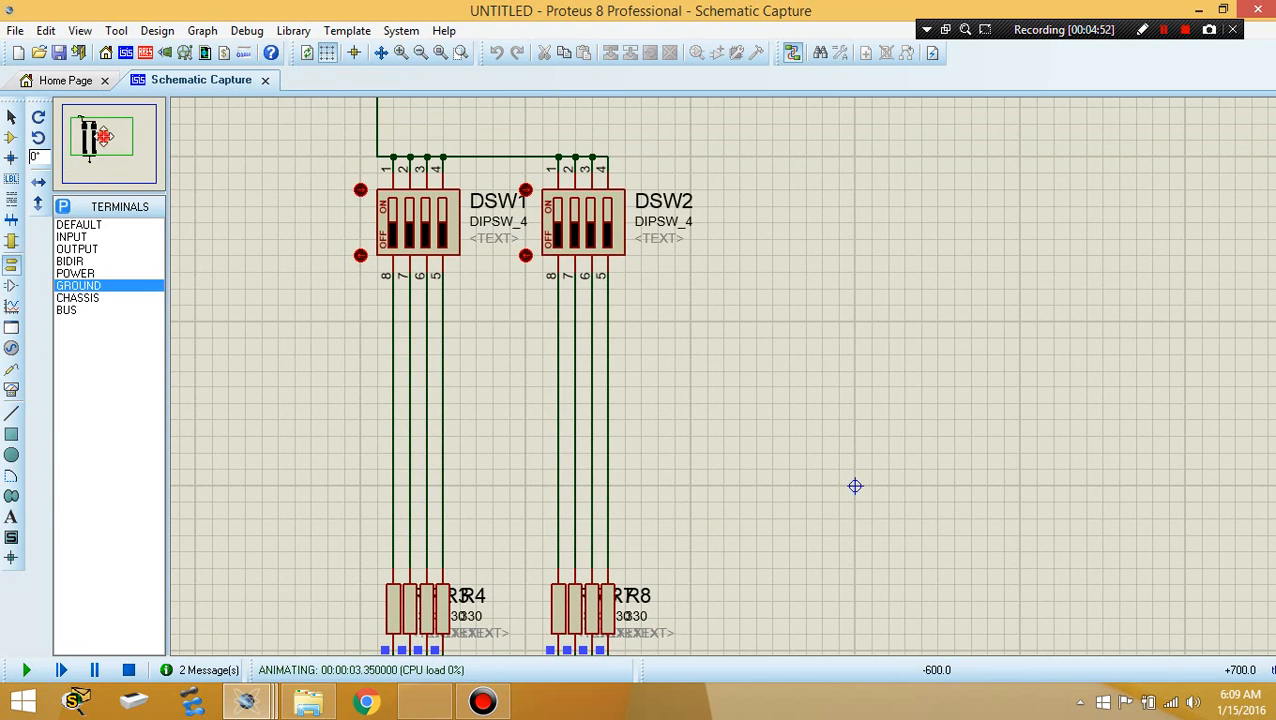
{"action": "left_click_drag", "start_coordinate": [855, 486], "coordinate": [872, 431]}
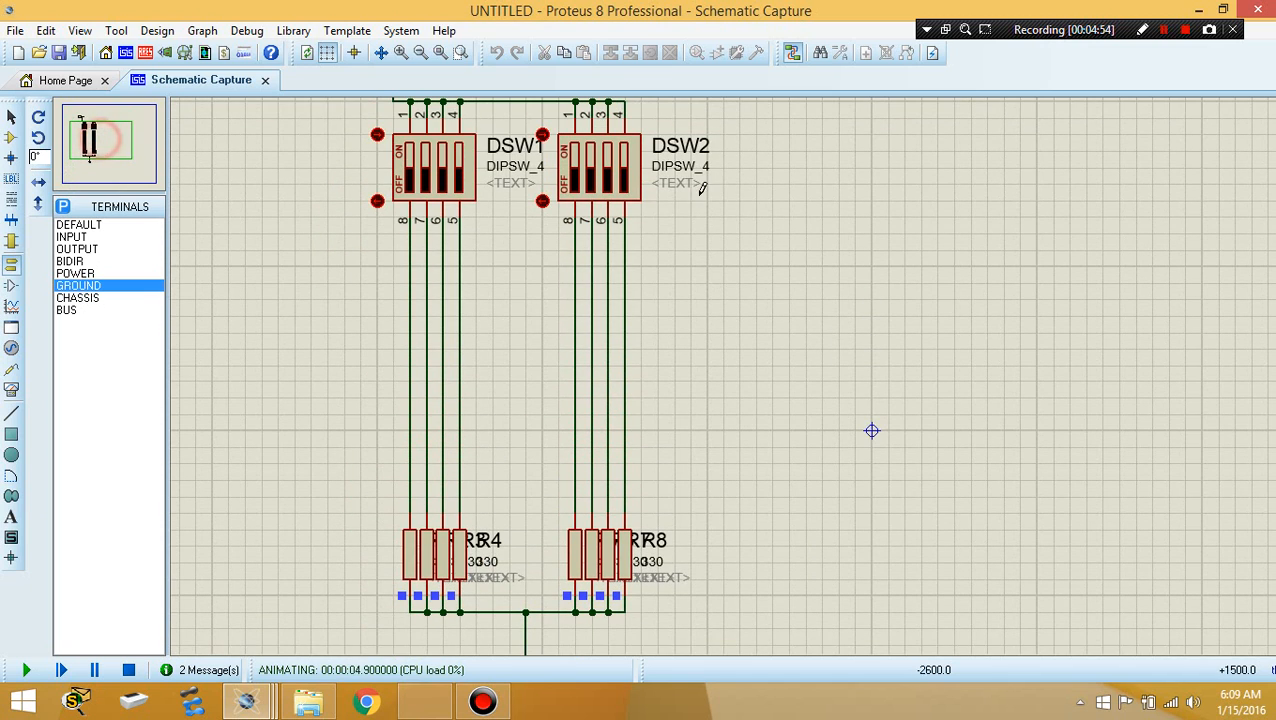
{"action": "left_click", "coordinate": [621, 186]}
{"action": "left_click", "coordinate": [576, 185]}
{"action": "left_click", "coordinate": [592, 180]}
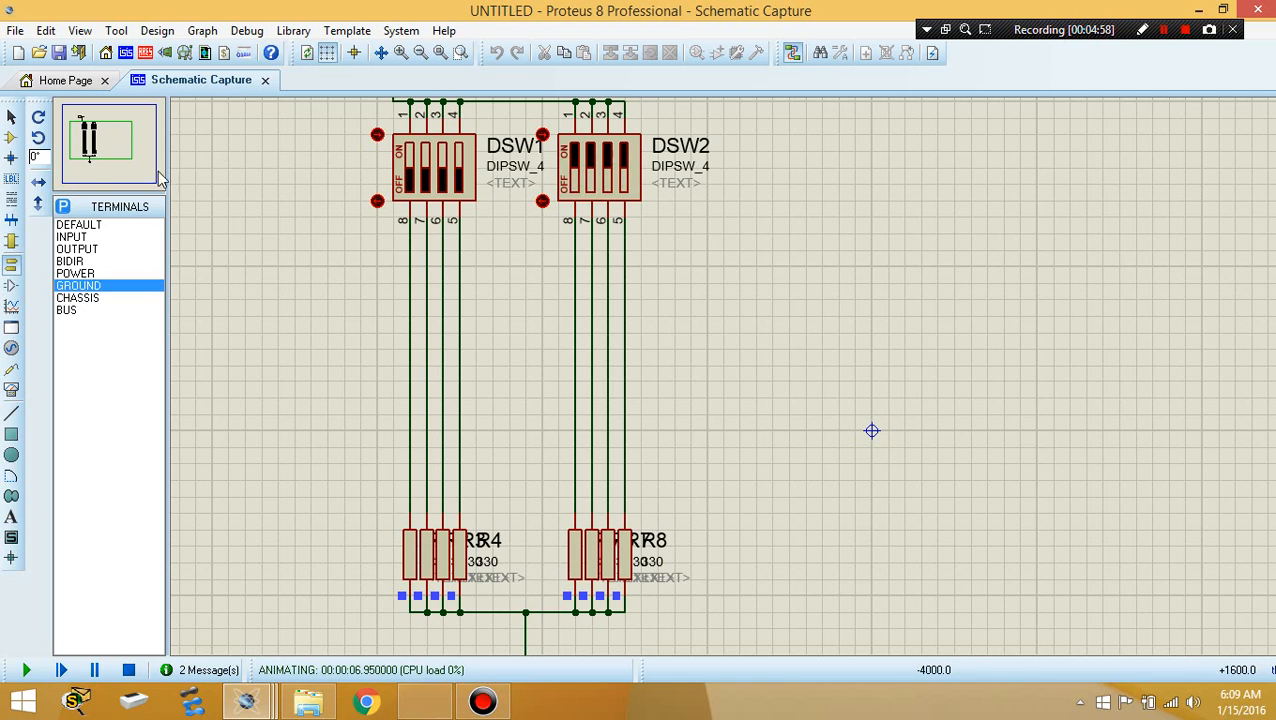
Turn on the fourth switch of DSW1, then stop the simulation and return to the schematic.
{"action": "left_click_drag", "start_coordinate": [872, 431], "coordinate": [1017, 293]}
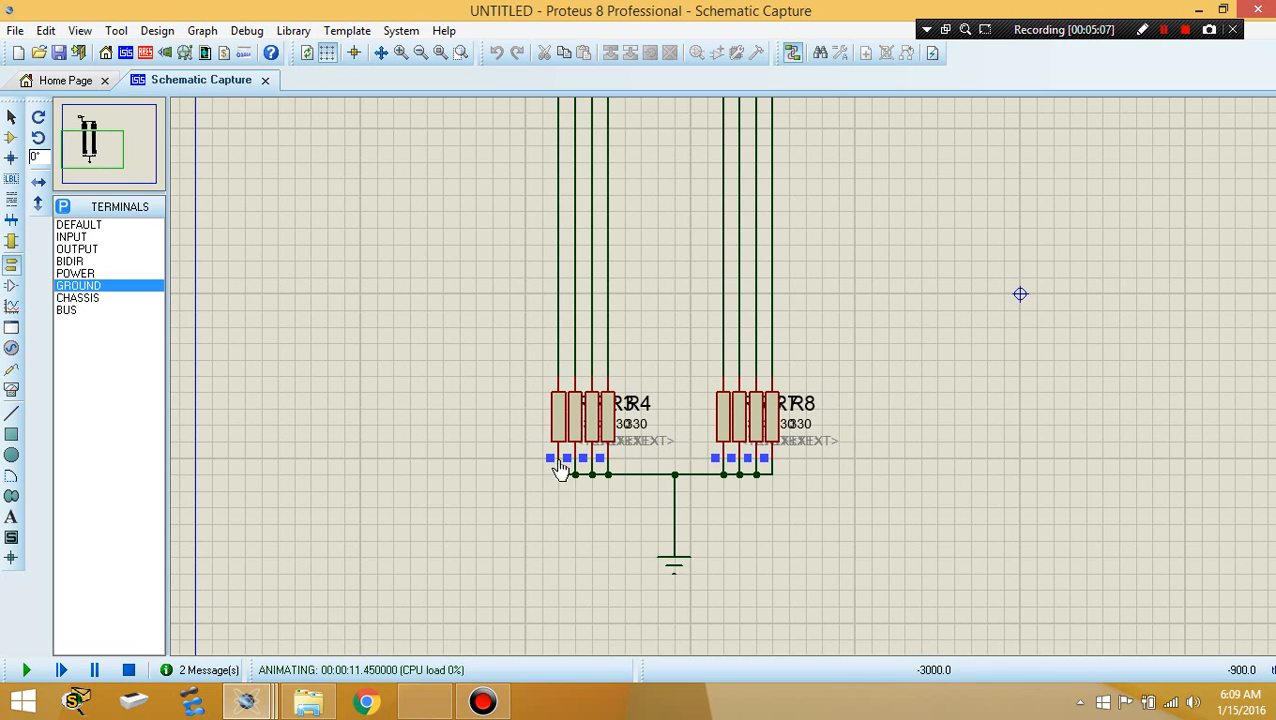
{"action": "left_click", "coordinate": [91, 140]}
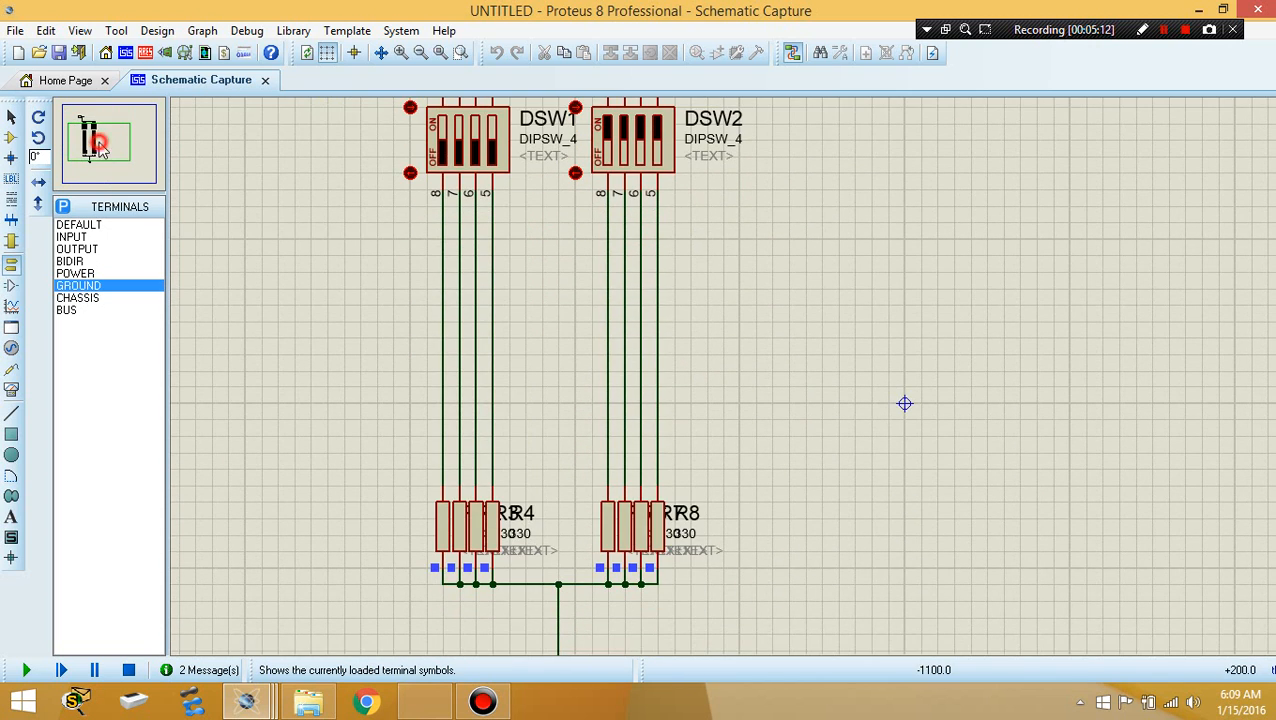
{"action": "left_click", "coordinate": [98, 148]}
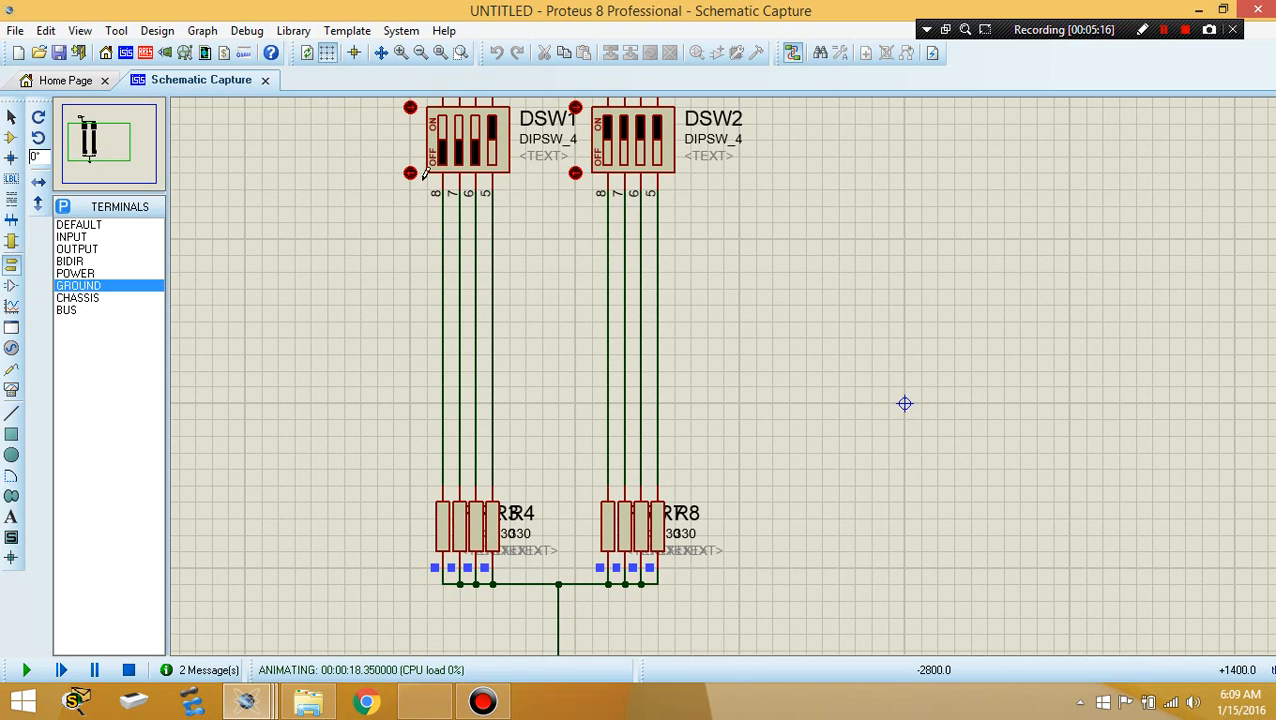
{"action": "left_click", "coordinate": [131, 669]}
{"action": "left_click", "coordinate": [188, 82]}
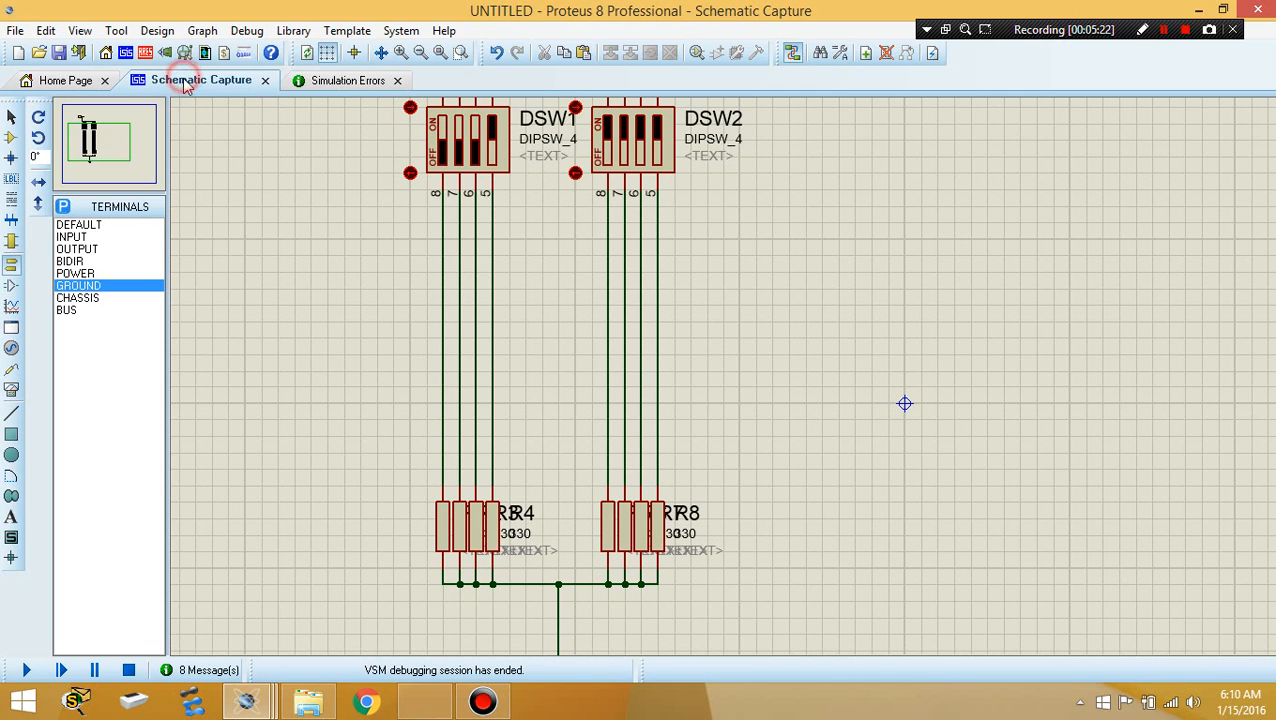
Place four 7408 AND gates, U1:A to U1:D, in an aligned vertical stack to the right of DSW2.
{"action": "left_click", "coordinate": [11, 136]}
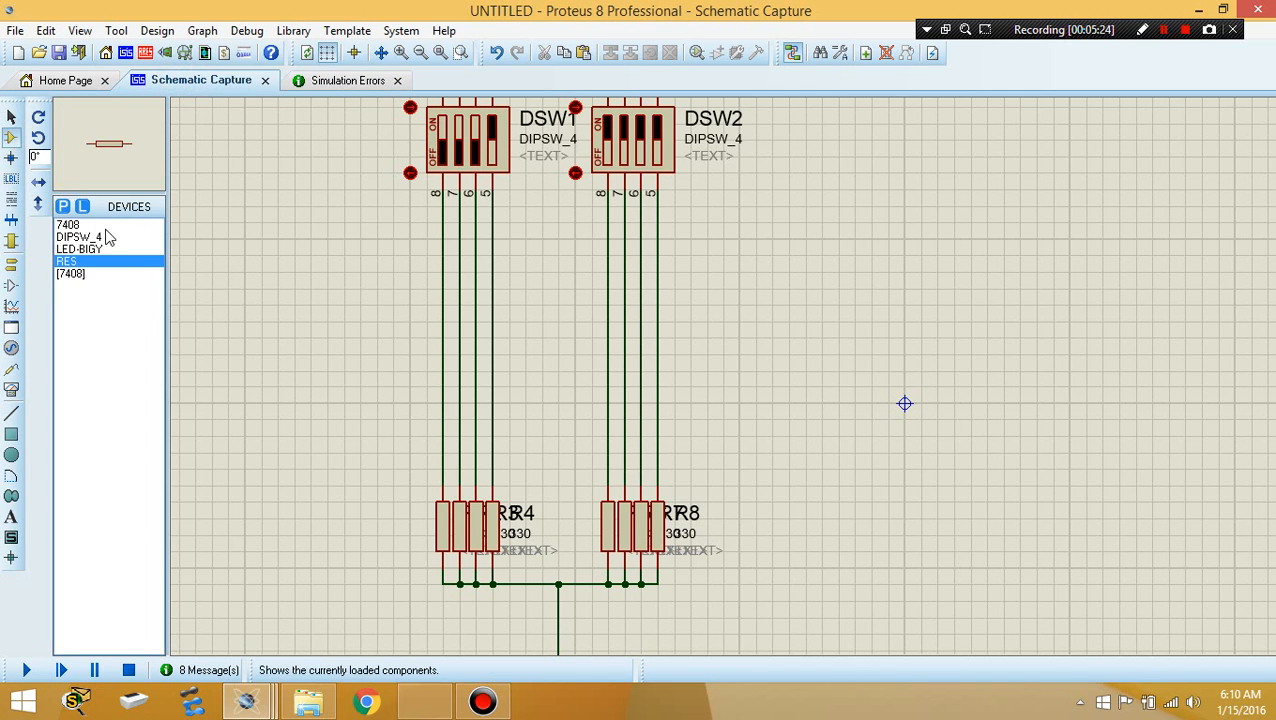
{"action": "left_click", "coordinate": [67, 224]}
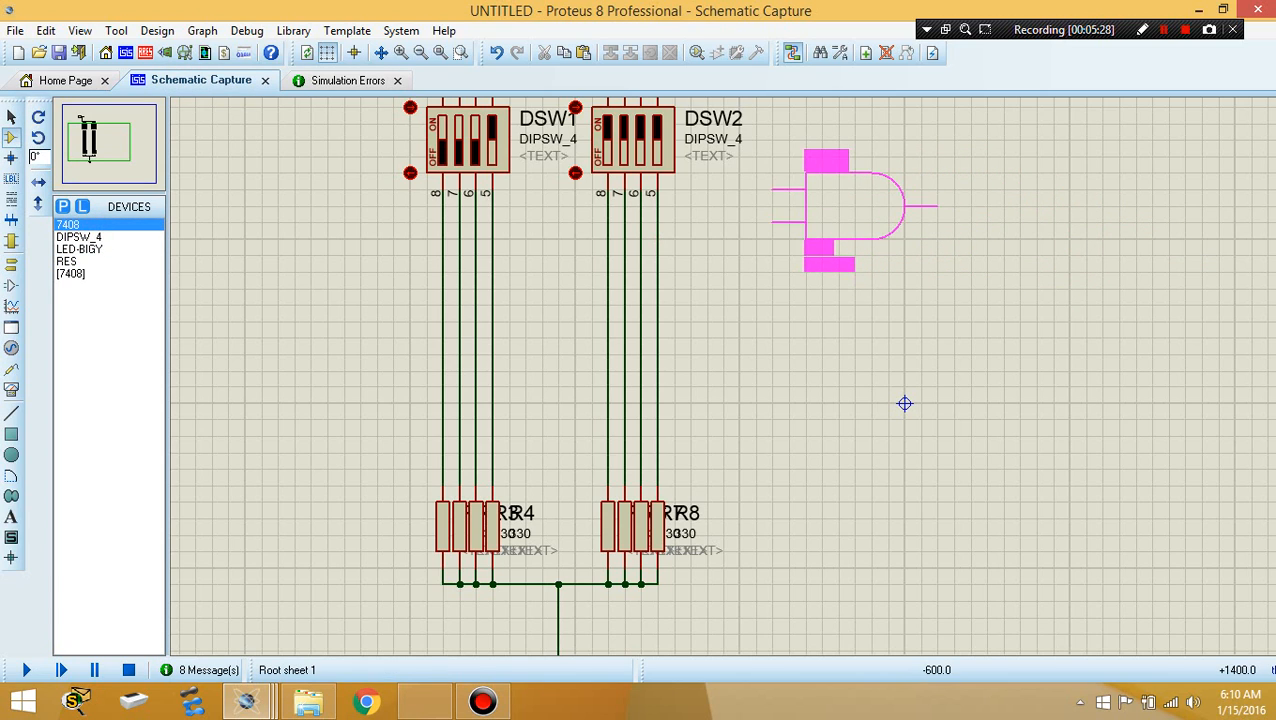
{"action": "left_click", "coordinate": [904, 403]}
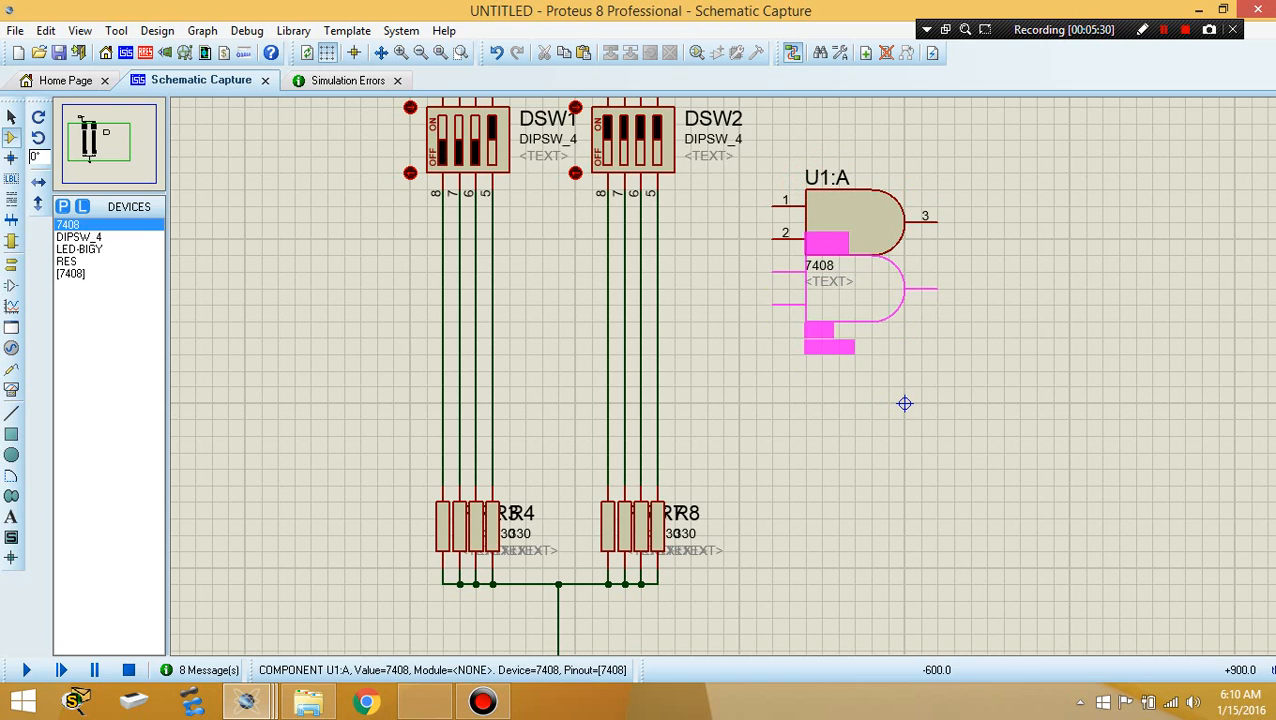
{"action": "left_click", "coordinate": [820, 335]}
{"action": "left_click", "coordinate": [797, 335]}
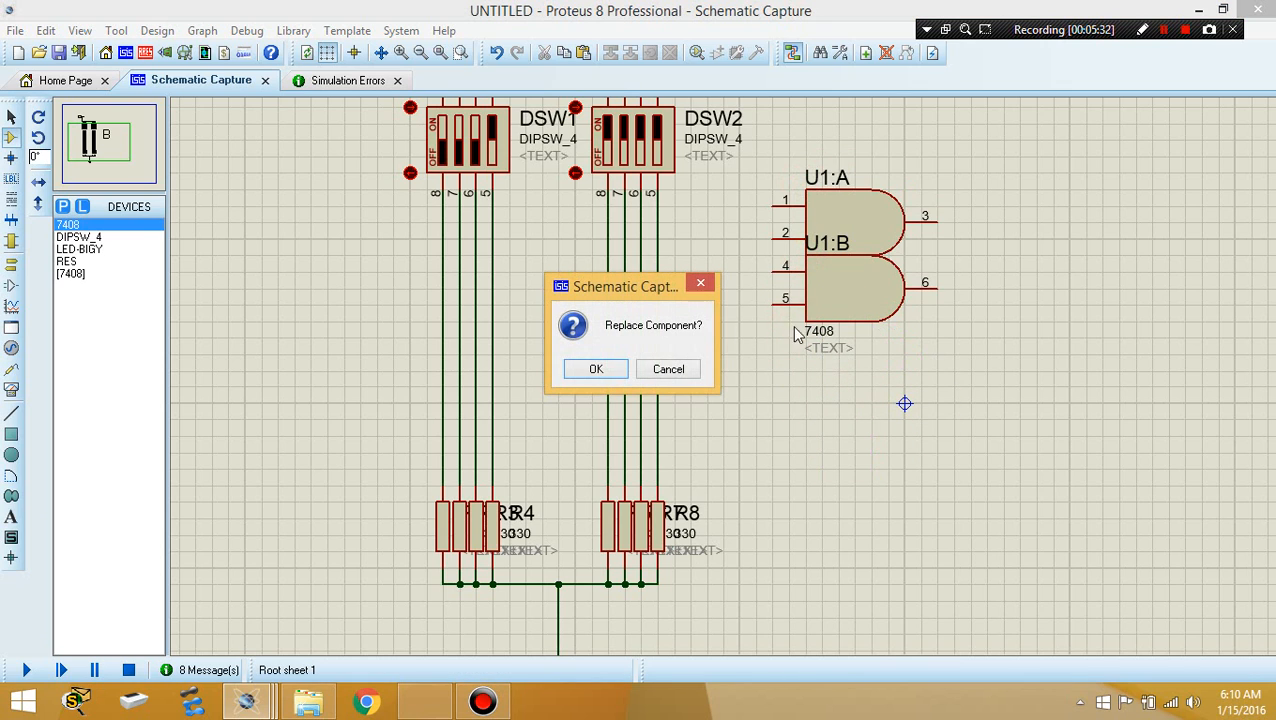
{"action": "left_click", "coordinate": [669, 370]}
{"action": "left_click", "coordinate": [832, 353]}
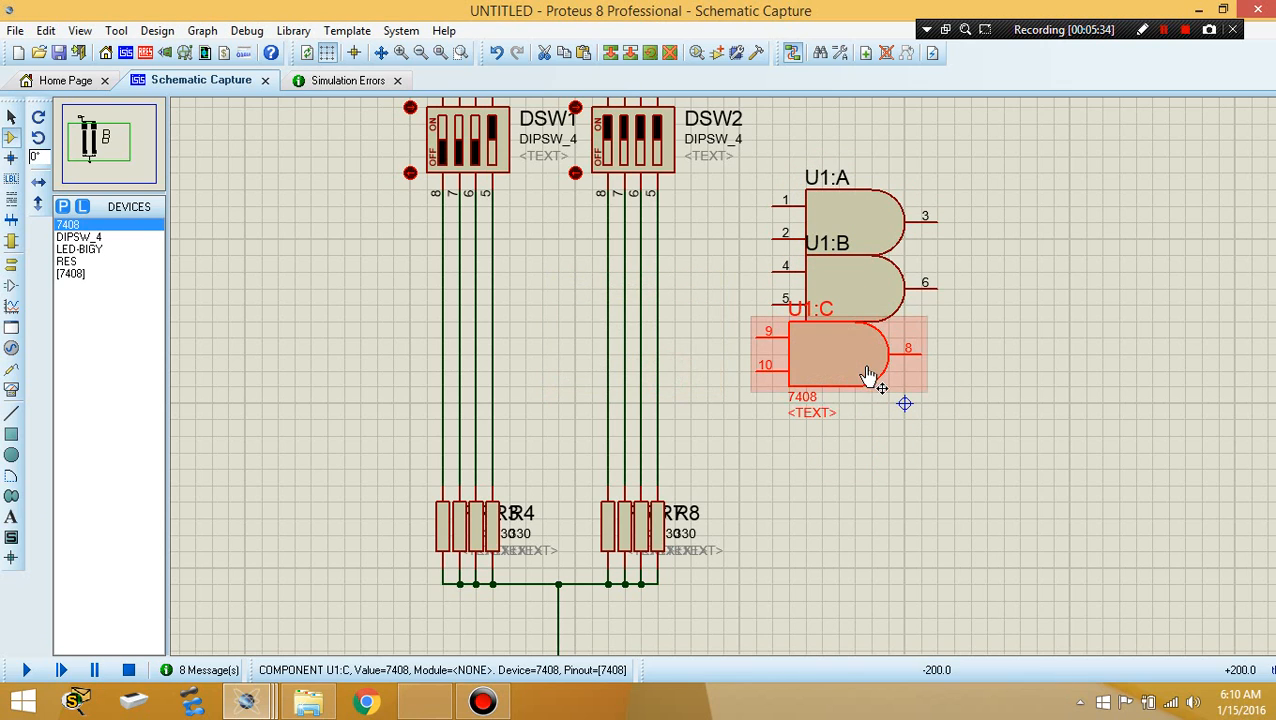
{"action": "left_click_drag", "start_coordinate": [865, 353], "coordinate": [848, 353]}
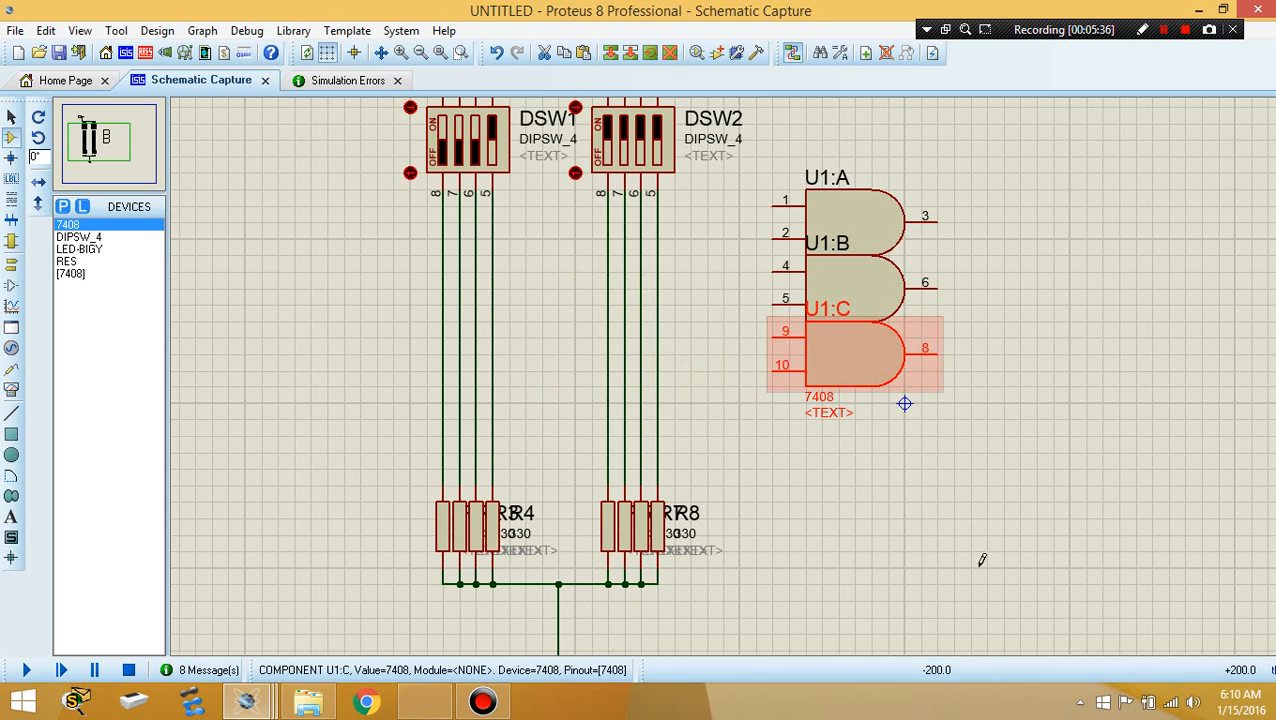
{"action": "left_click", "coordinate": [974, 577]}
{"action": "left_click", "coordinate": [920, 552]}
{"action": "left_click", "coordinate": [904, 403]}
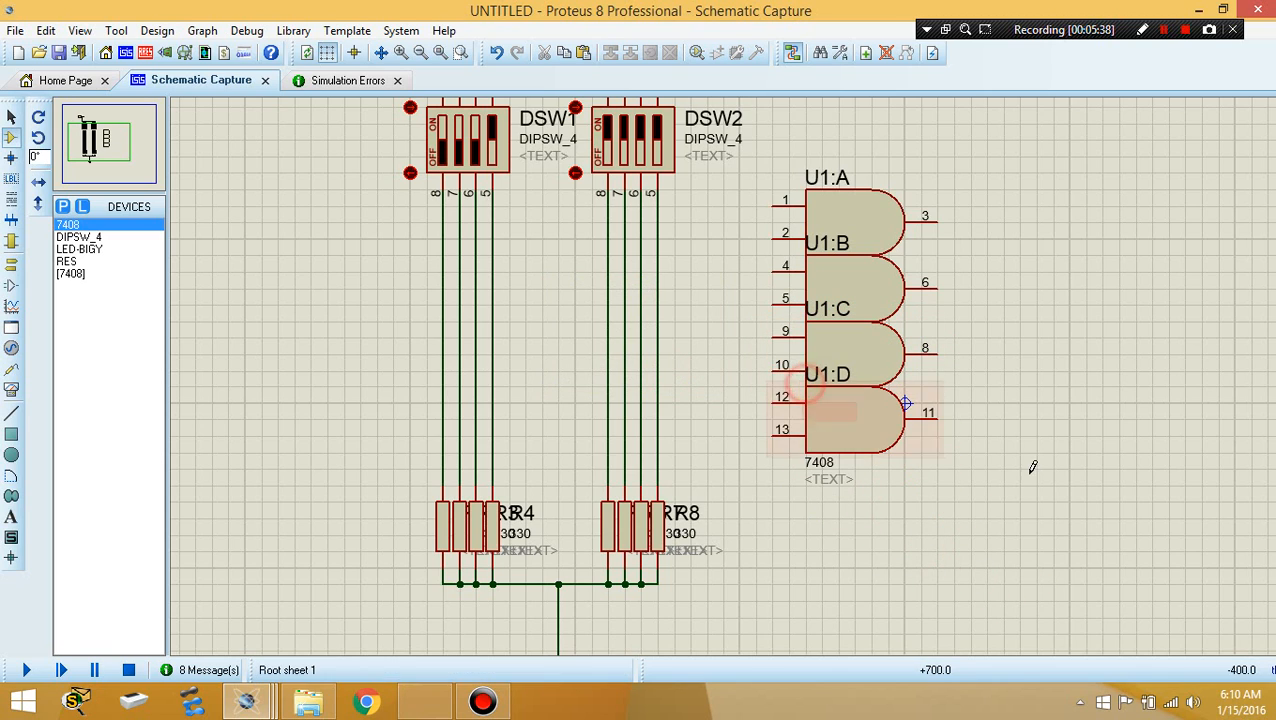
Wire input pin 1 of U1:A to the DSW1 pin 8 line and input pin 2 to the DSW2 pin 8 line.
{"action": "left_click", "coordinate": [770, 203]}
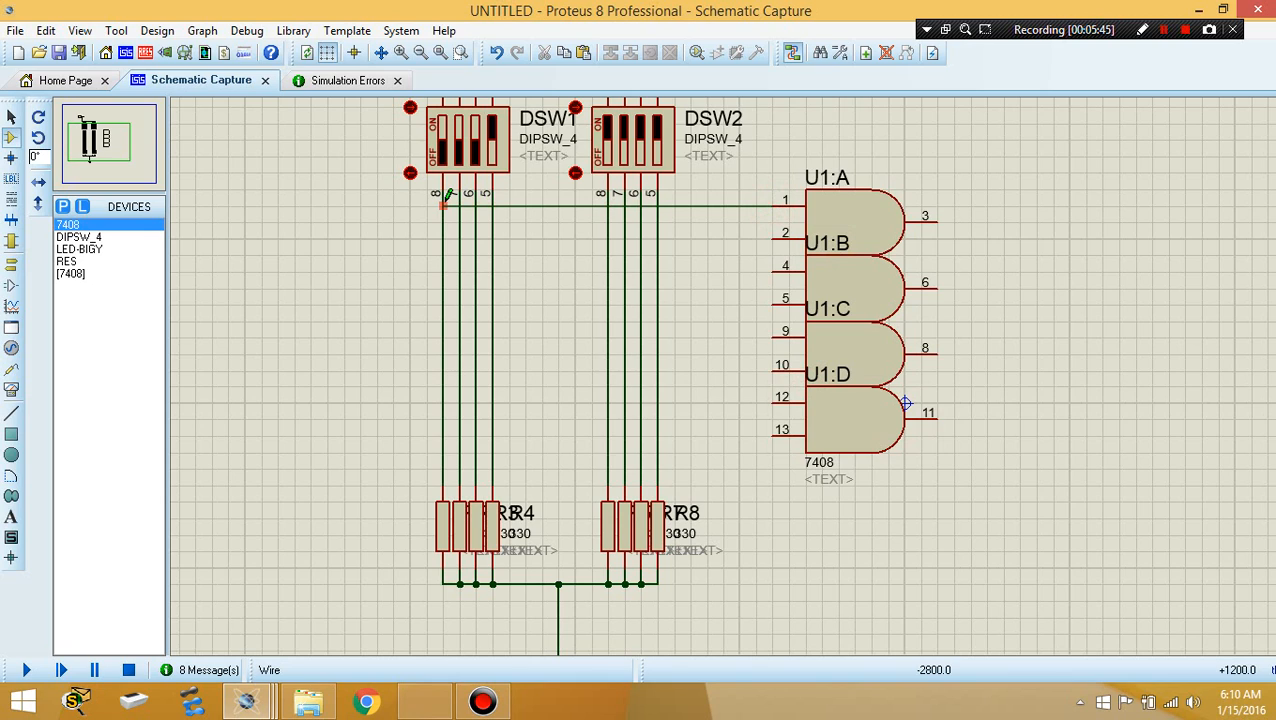
{"action": "left_click", "coordinate": [443, 203]}
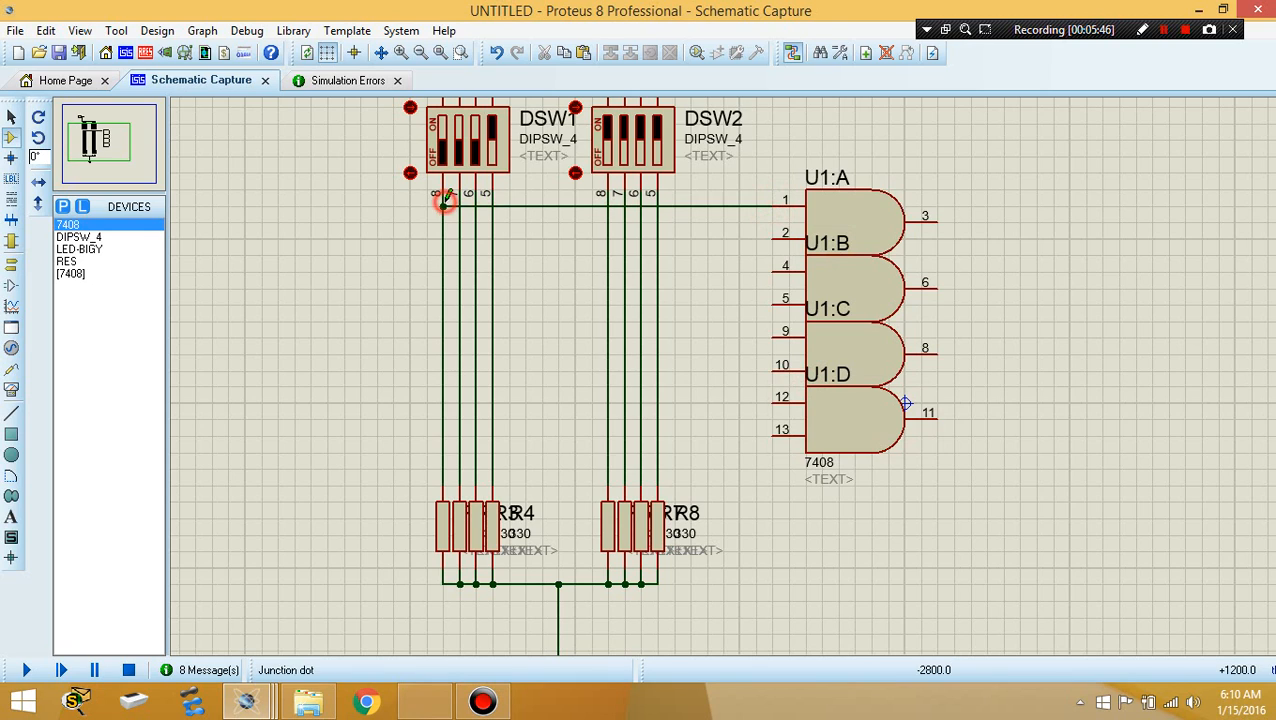
{"action": "left_click", "coordinate": [774, 237]}
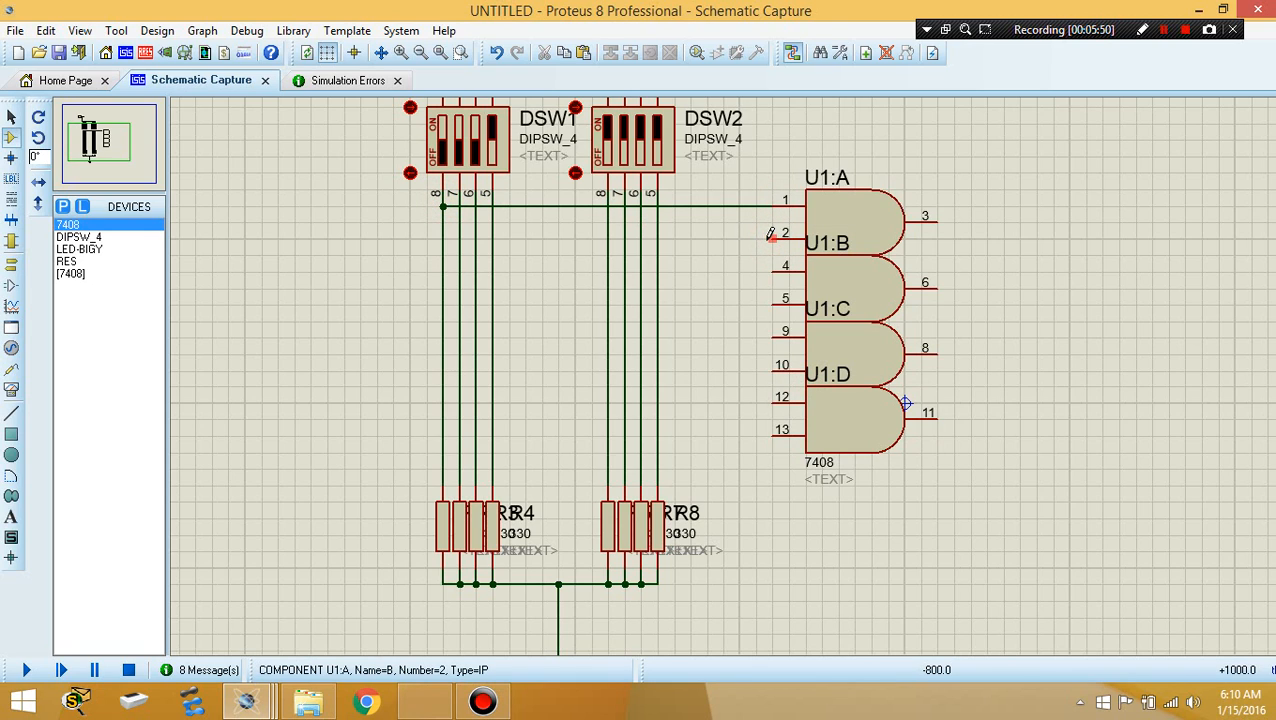
{"action": "left_click", "coordinate": [608, 238]}
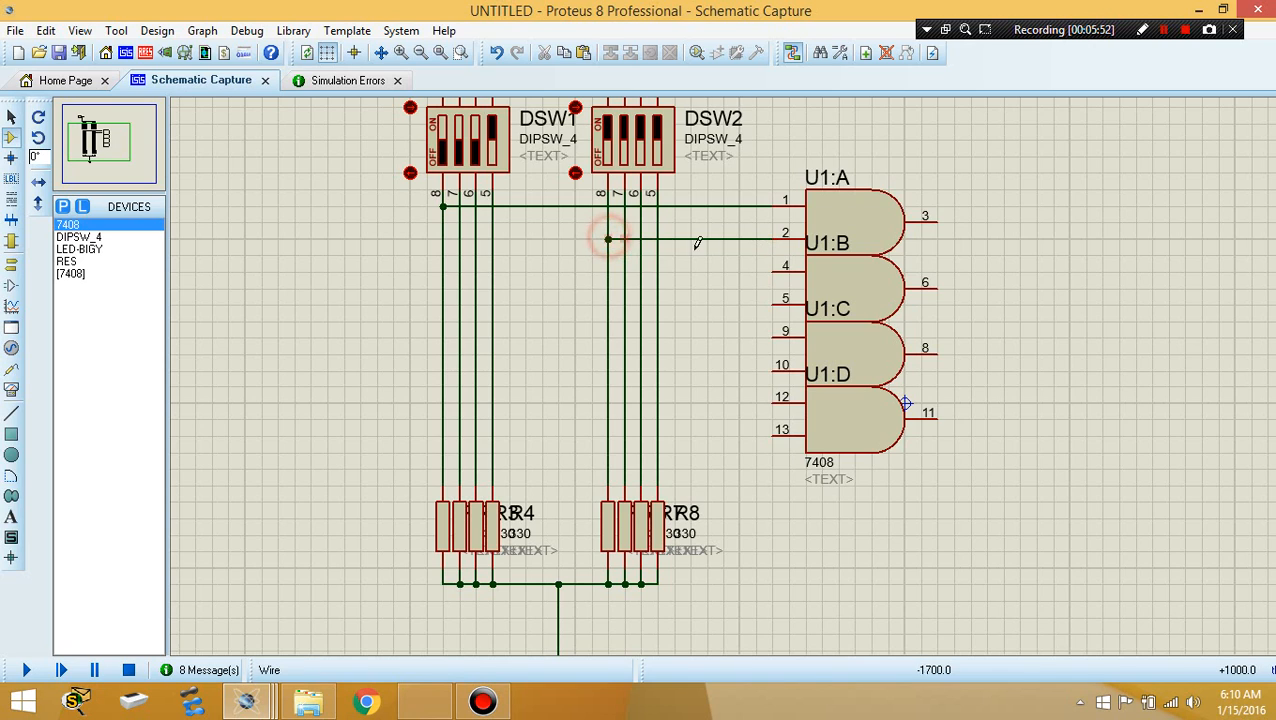
Wire input pin 4 of U1:B to the DSW1 pin 7 line and input pin 5 to the DSW2 pin 7 line.
{"action": "left_click", "coordinate": [774, 266]}
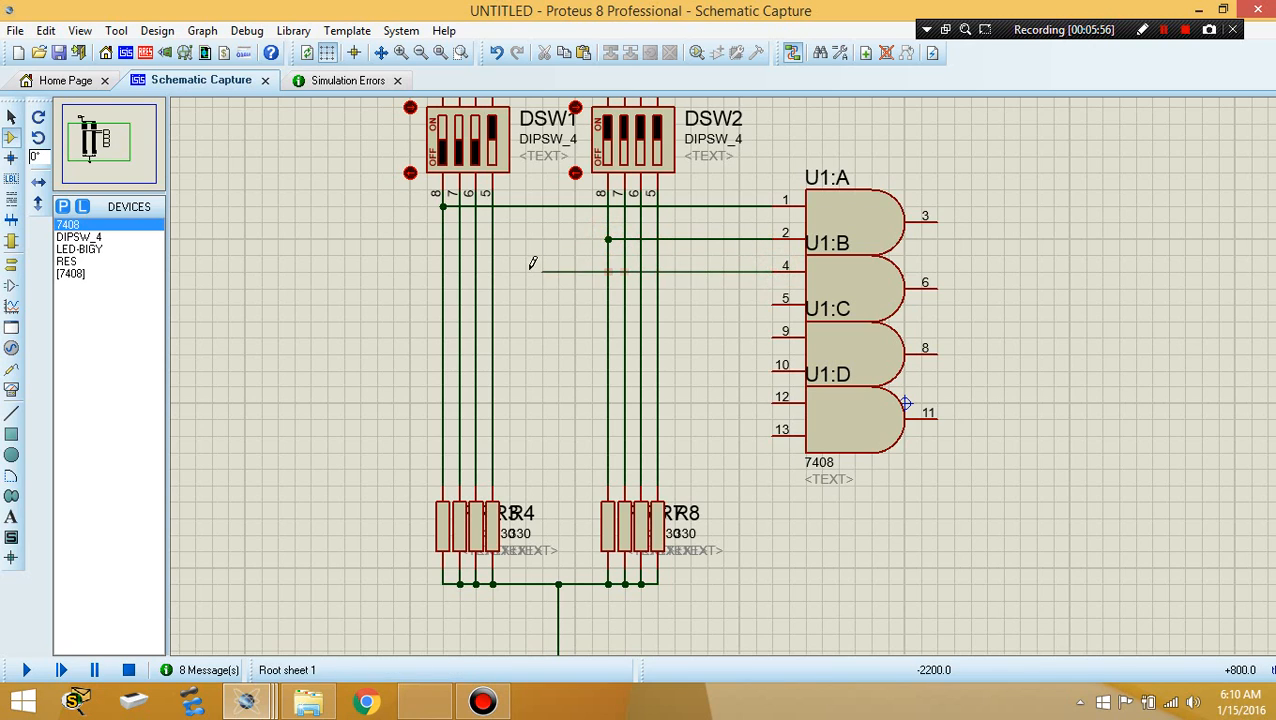
{"action": "left_click", "coordinate": [459, 271]}
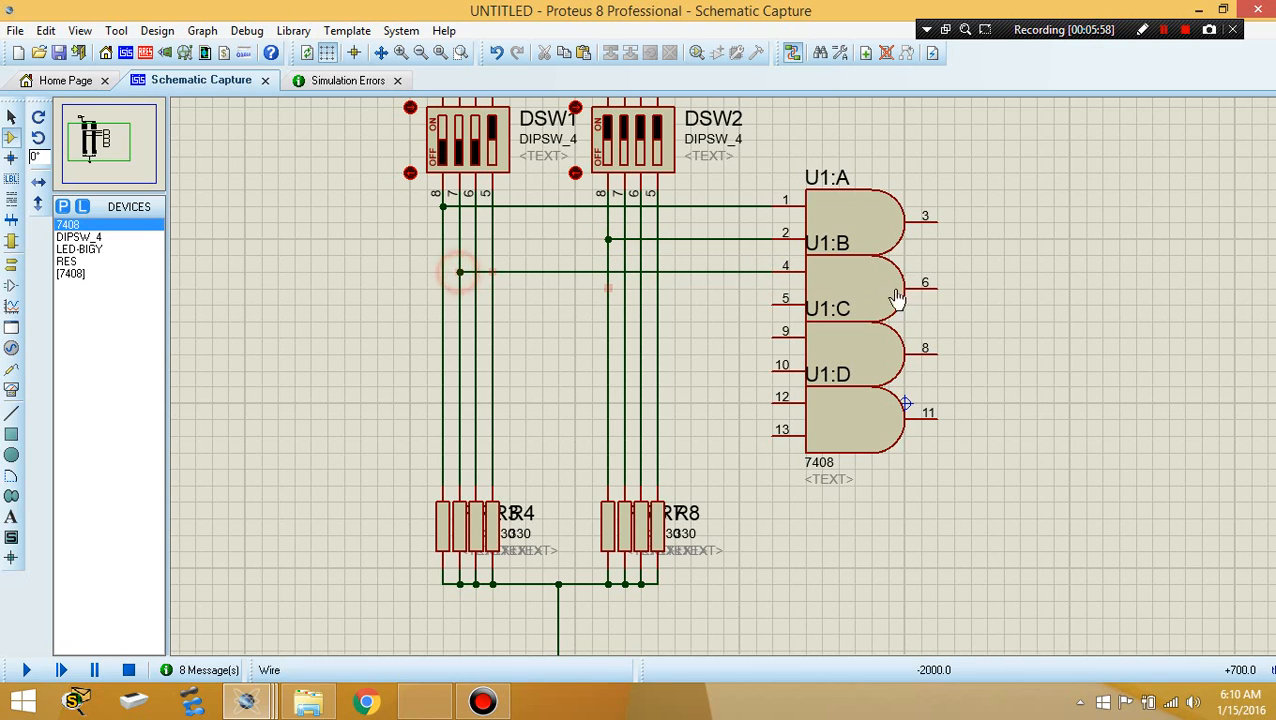
{"action": "left_click", "coordinate": [773, 299]}
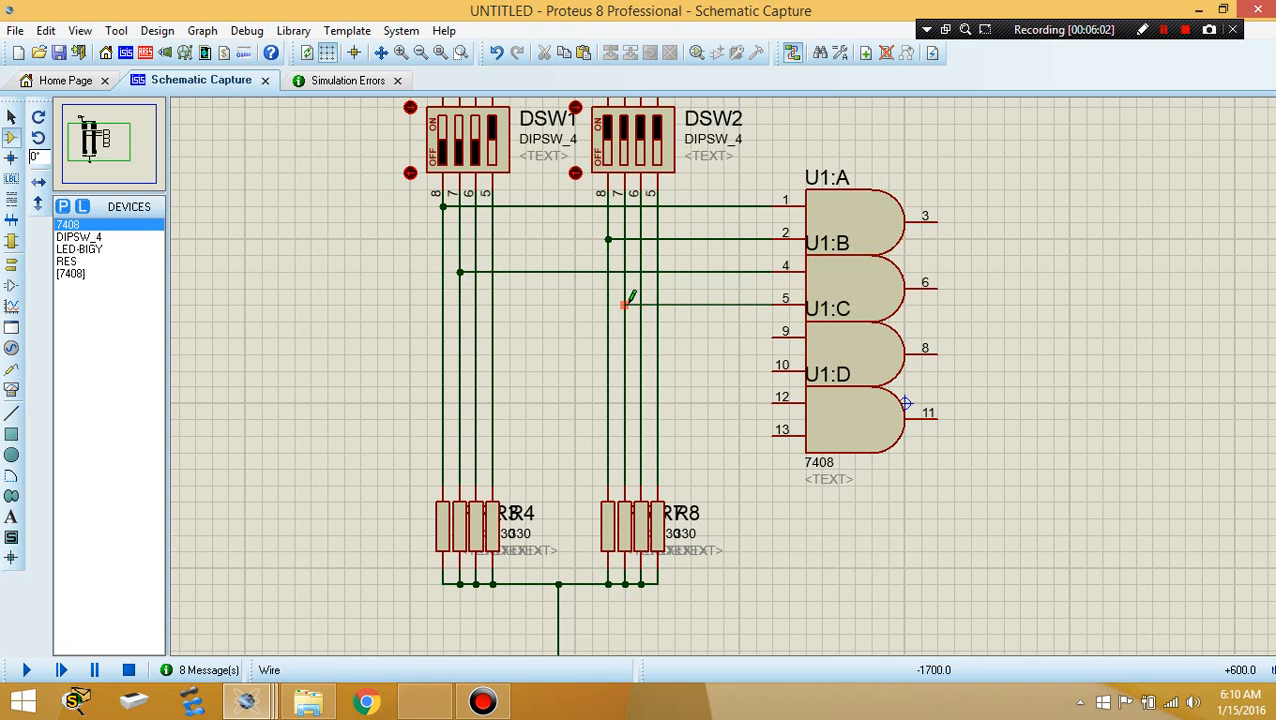
{"action": "left_click", "coordinate": [625, 304]}
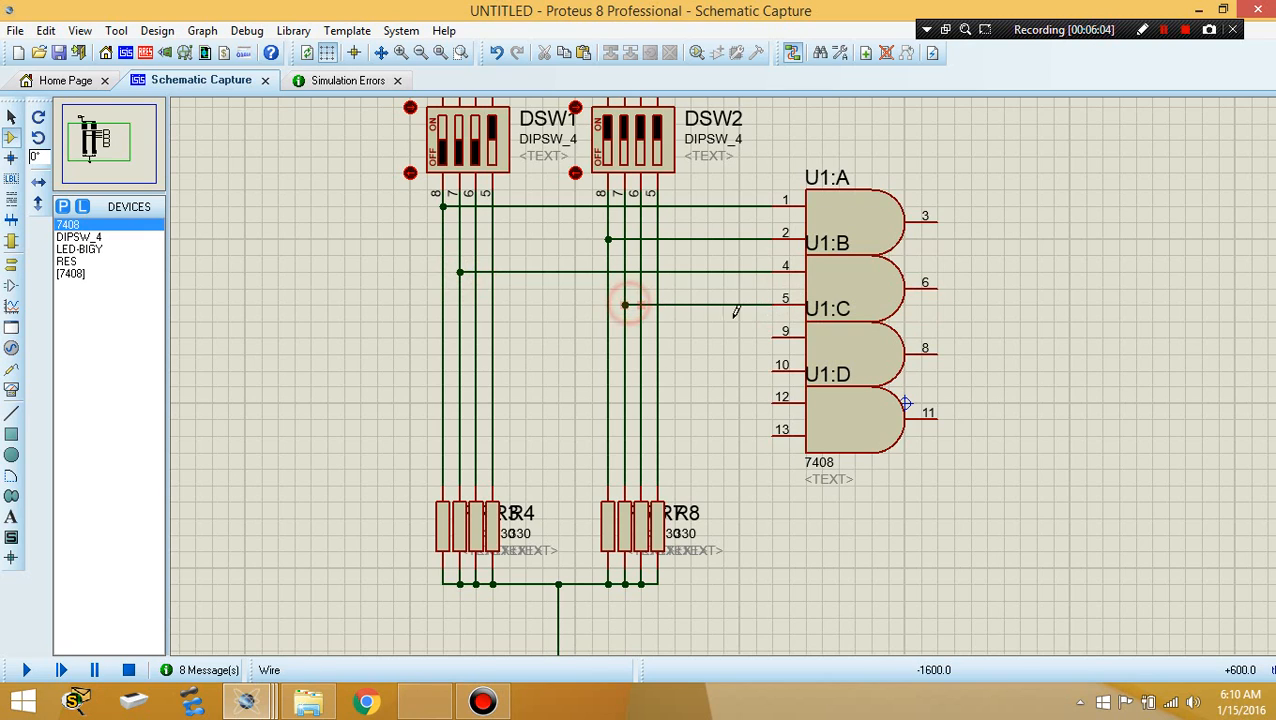
Wire input pin 9 of U1:C to the DSW1 pin 6 line and input pin 10 to the DSW2 pin 6 line.
{"action": "left_click", "coordinate": [773, 337]}
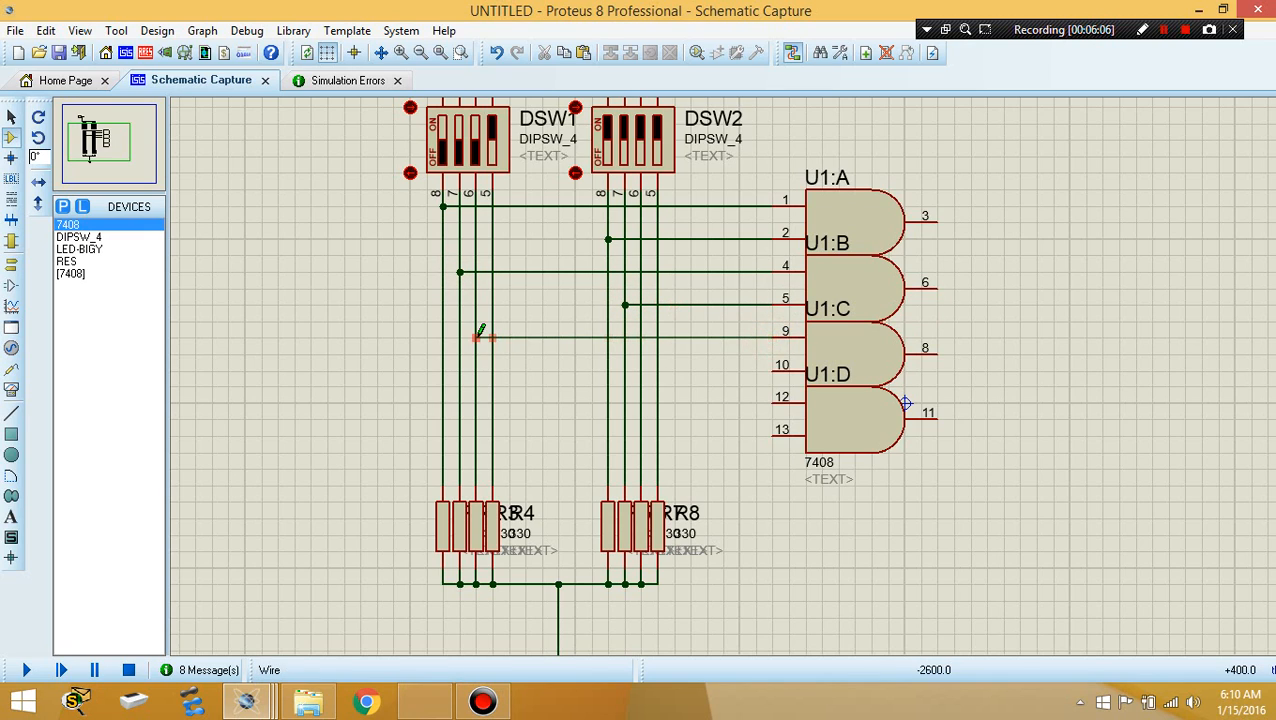
{"action": "left_click", "coordinate": [477, 337]}
{"action": "left_click", "coordinate": [773, 370]}
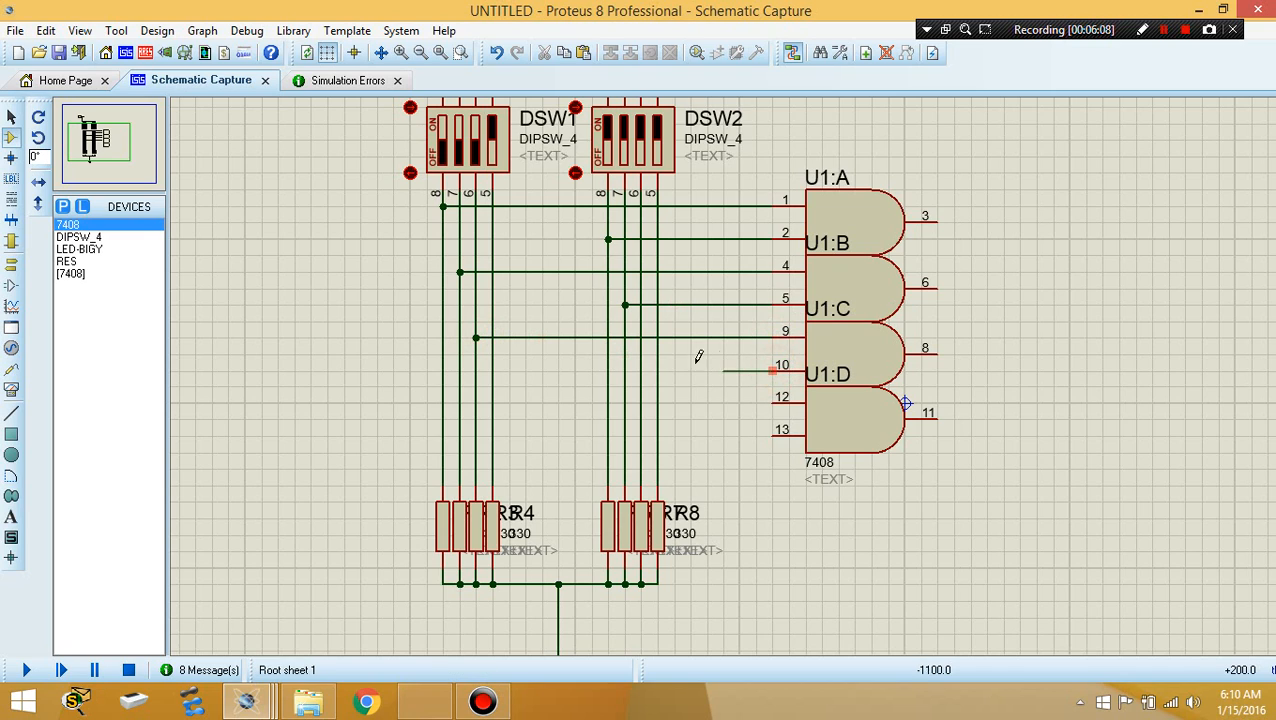
{"action": "left_click", "coordinate": [641, 371]}
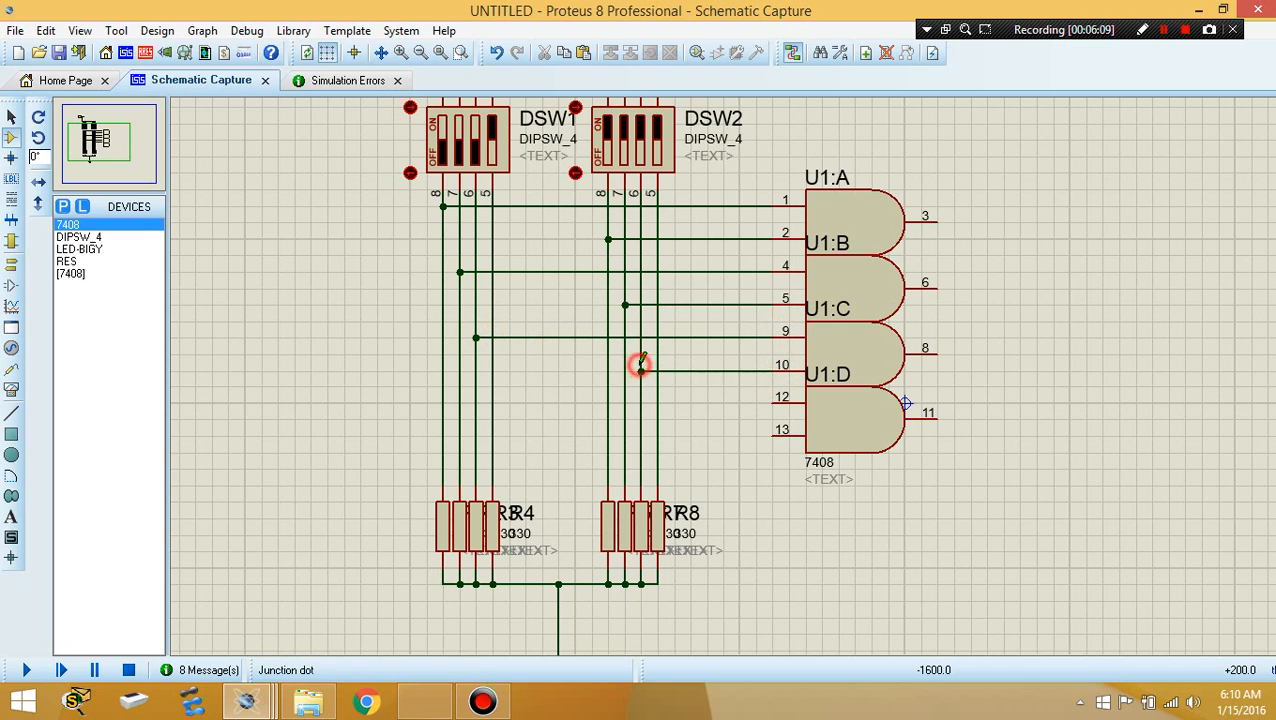
Wire input pin 12 of U1:D to the DSW1 pin 5 line and input pin 13 to the DSW2 pin 5 line.
{"action": "left_click", "coordinate": [774, 399]}
{"action": "left_click", "coordinate": [493, 401]}
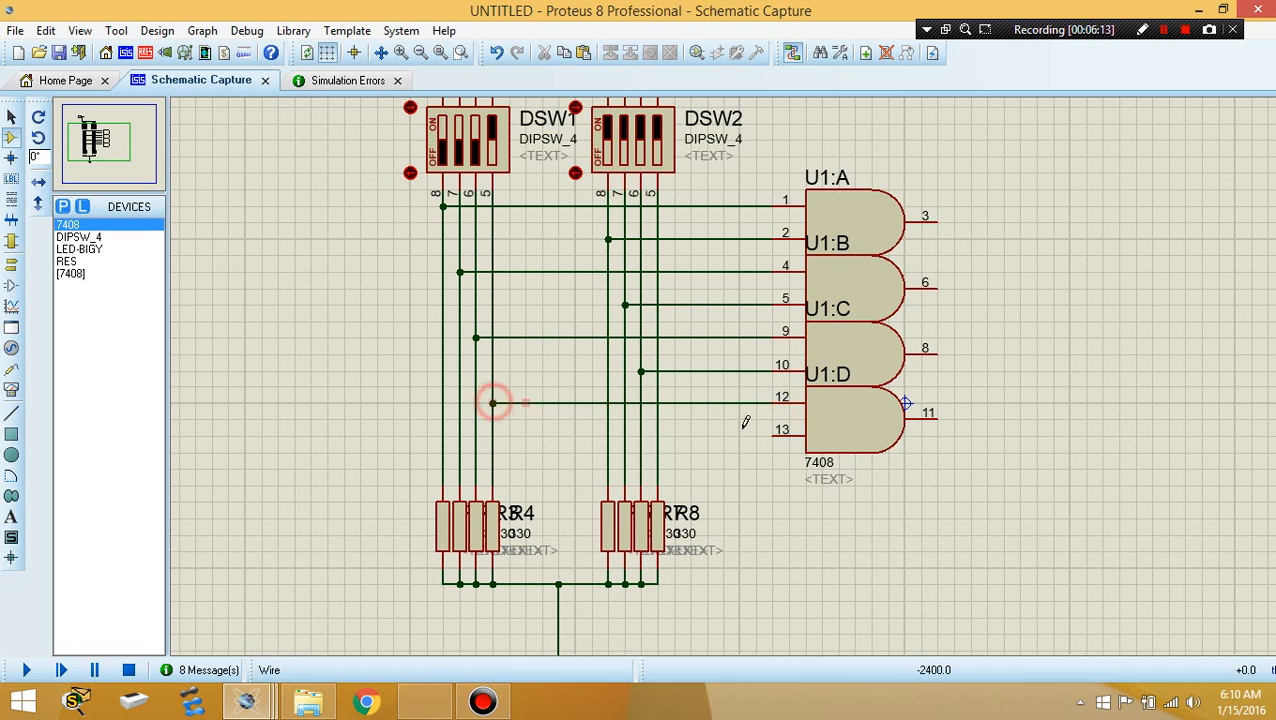
{"action": "left_click", "coordinate": [775, 432]}
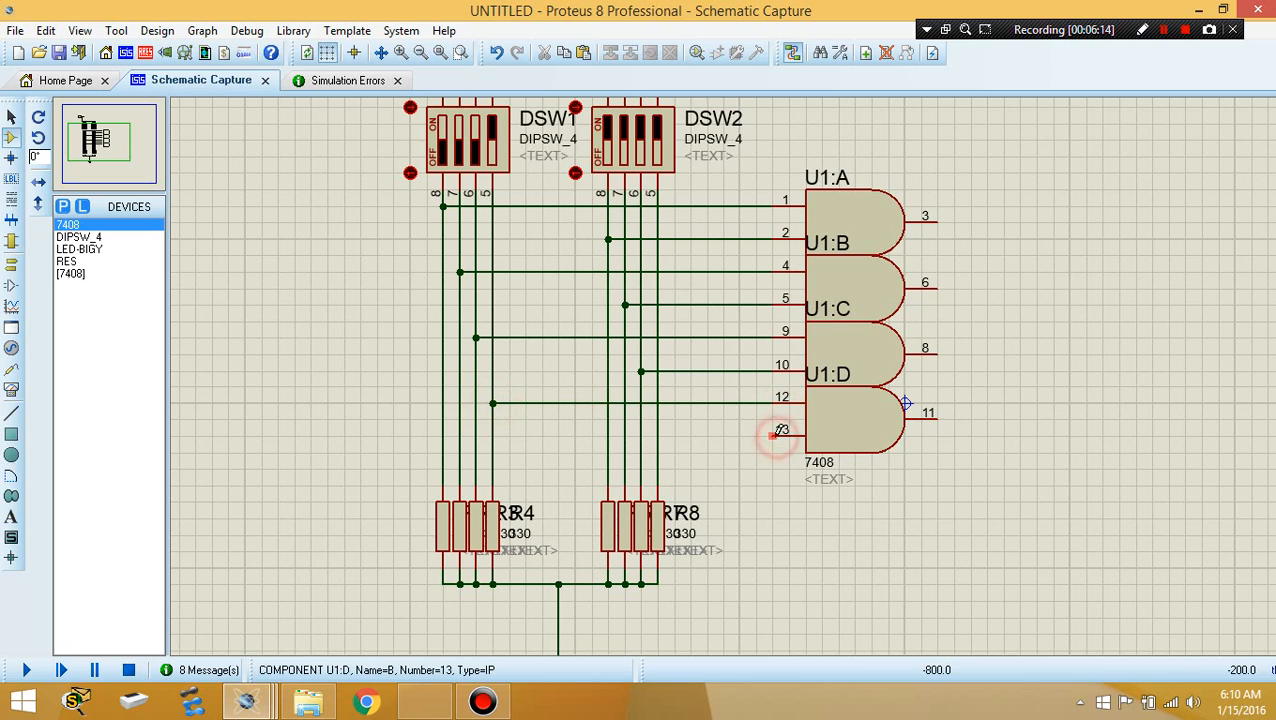
{"action": "left_click", "coordinate": [658, 432]}
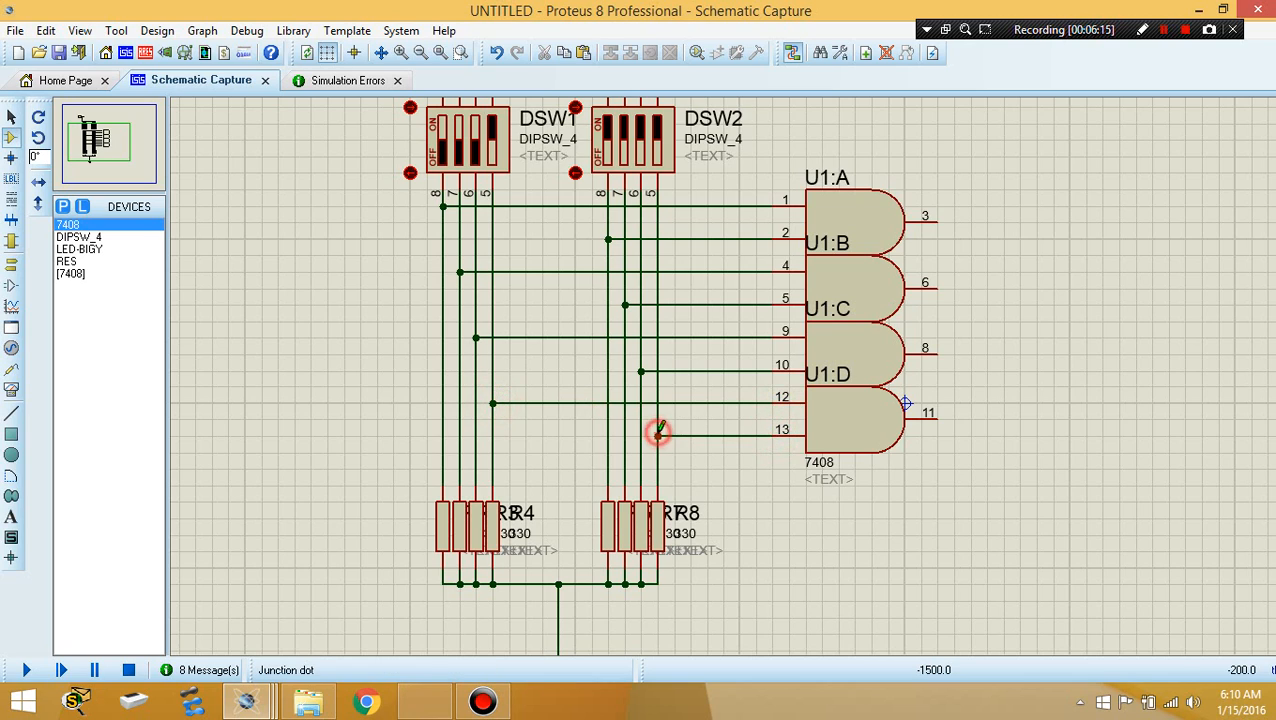
Place an LED-BIGY to the right of U1:A and rotate it anti-clockwise so it lies horizontally.
{"action": "left_click", "coordinate": [66, 250]}
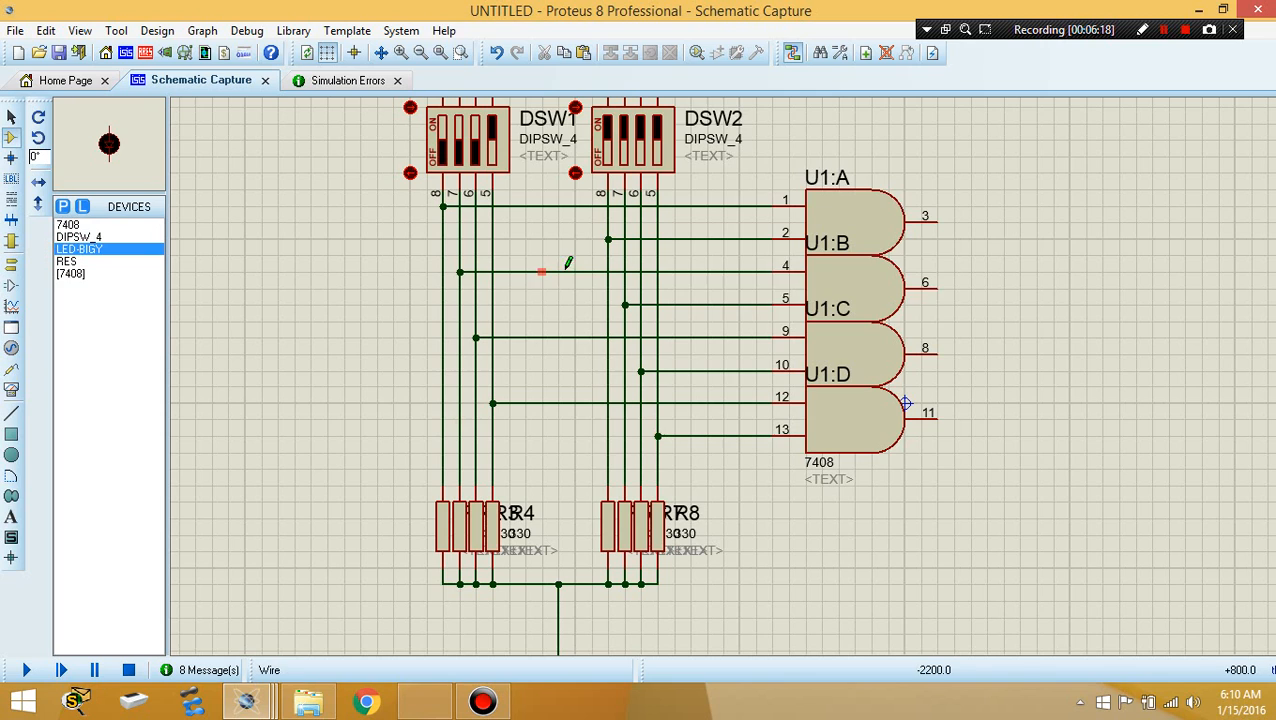
{"action": "left_click", "coordinate": [1053, 214]}
{"action": "right_click", "coordinate": [1053, 222]}
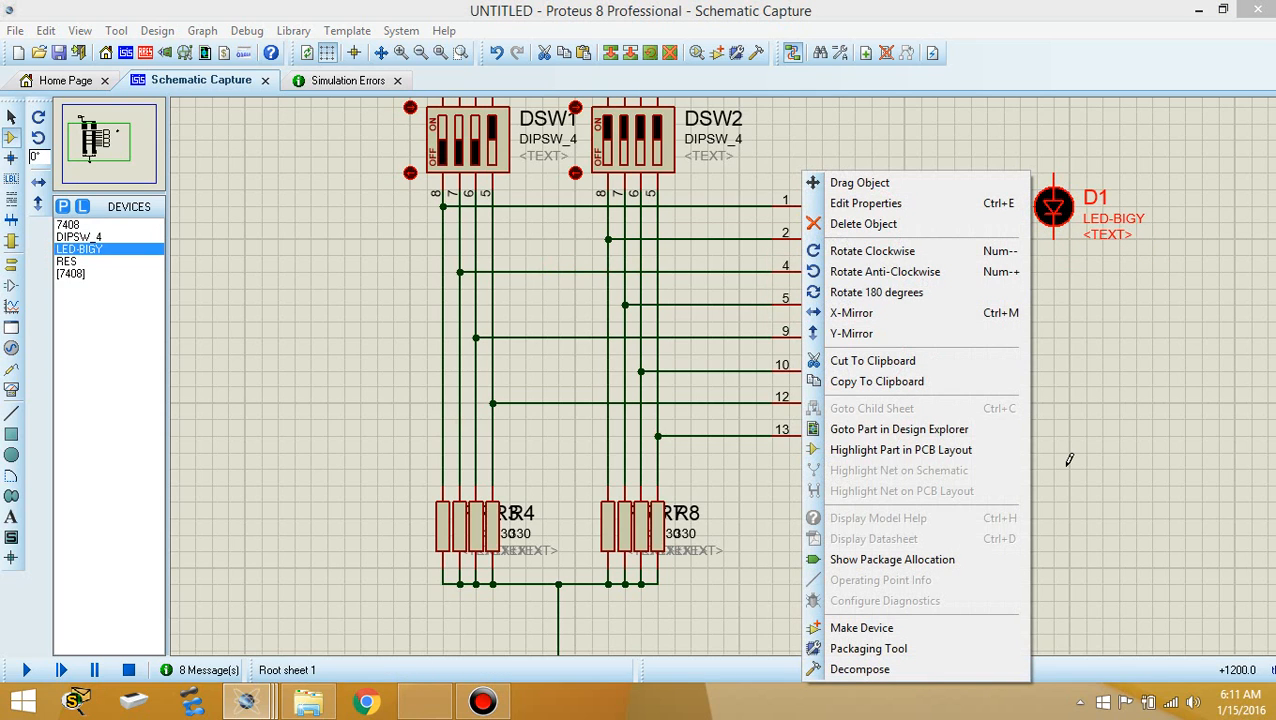
{"action": "left_click", "coordinate": [940, 272]}
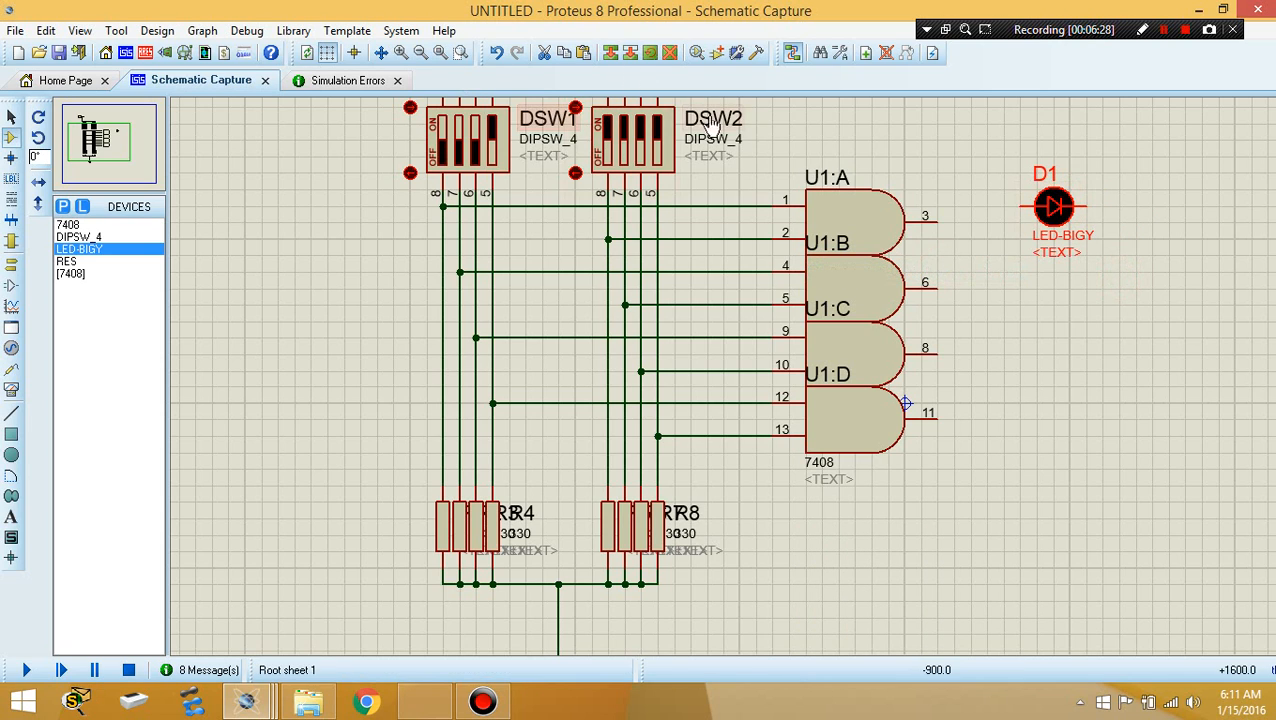
Copy the rotated LED and paste three copies in a column below it, beside gates U1:B, U1:C and U1:D.
{"action": "left_click", "coordinate": [565, 52]}
{"action": "left_click", "coordinate": [584, 52]}
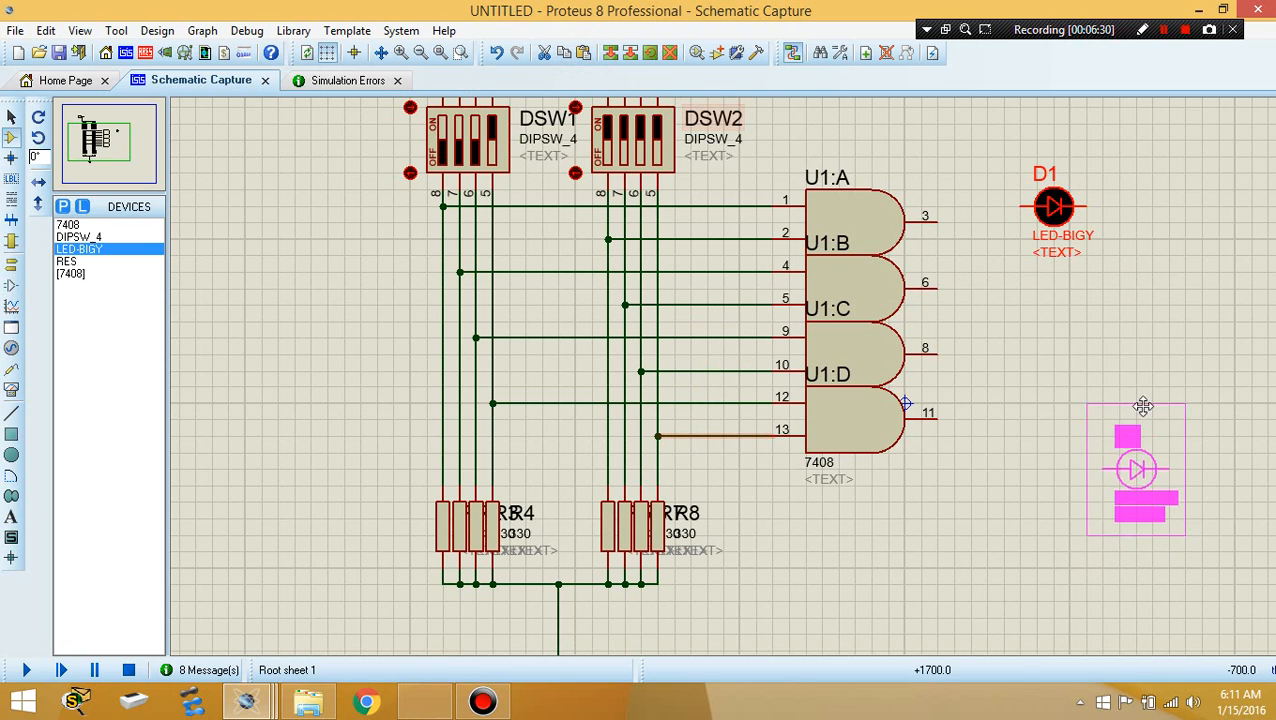
{"action": "left_click", "coordinate": [1103, 350]}
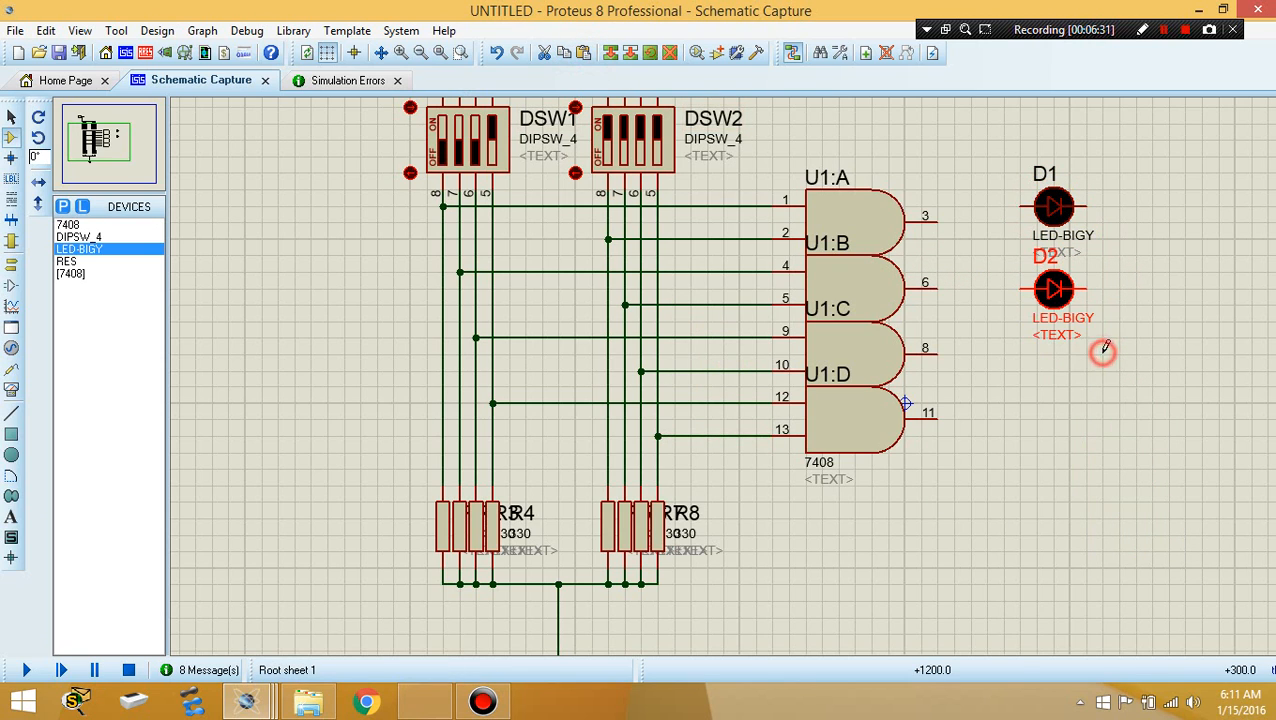
{"action": "left_click", "coordinate": [583, 53]}
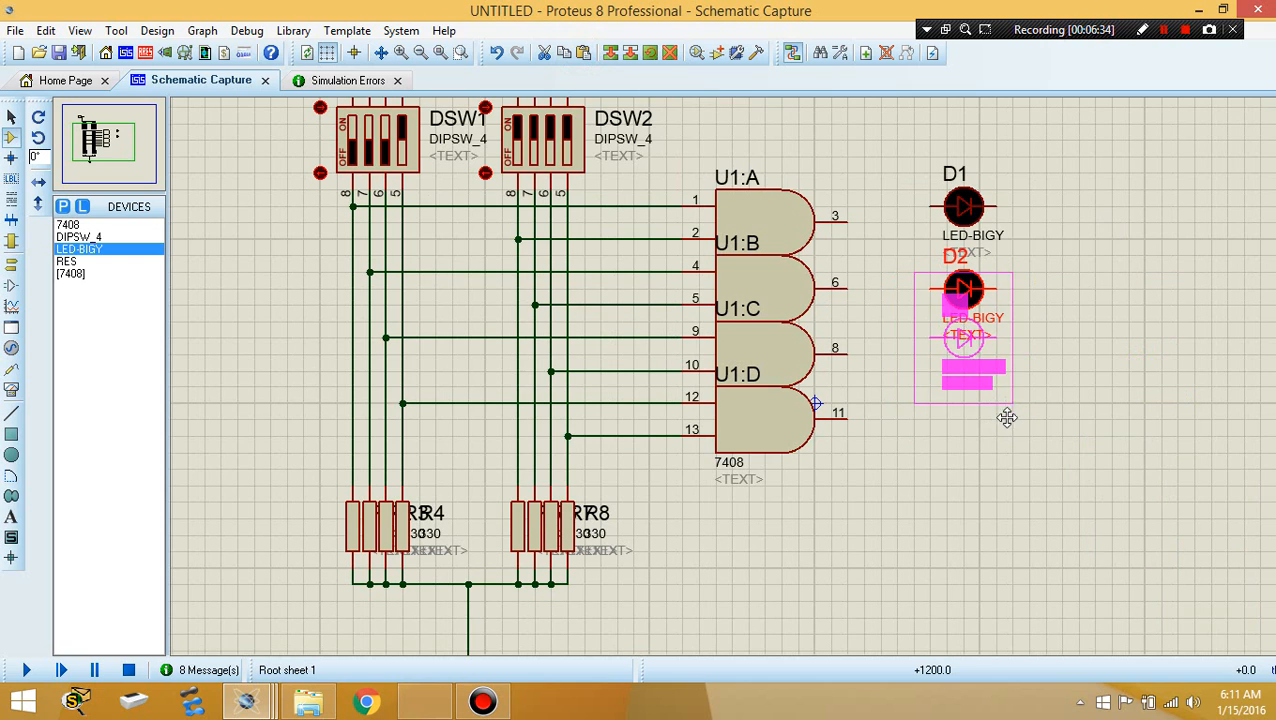
{"action": "left_click", "coordinate": [1005, 420]}
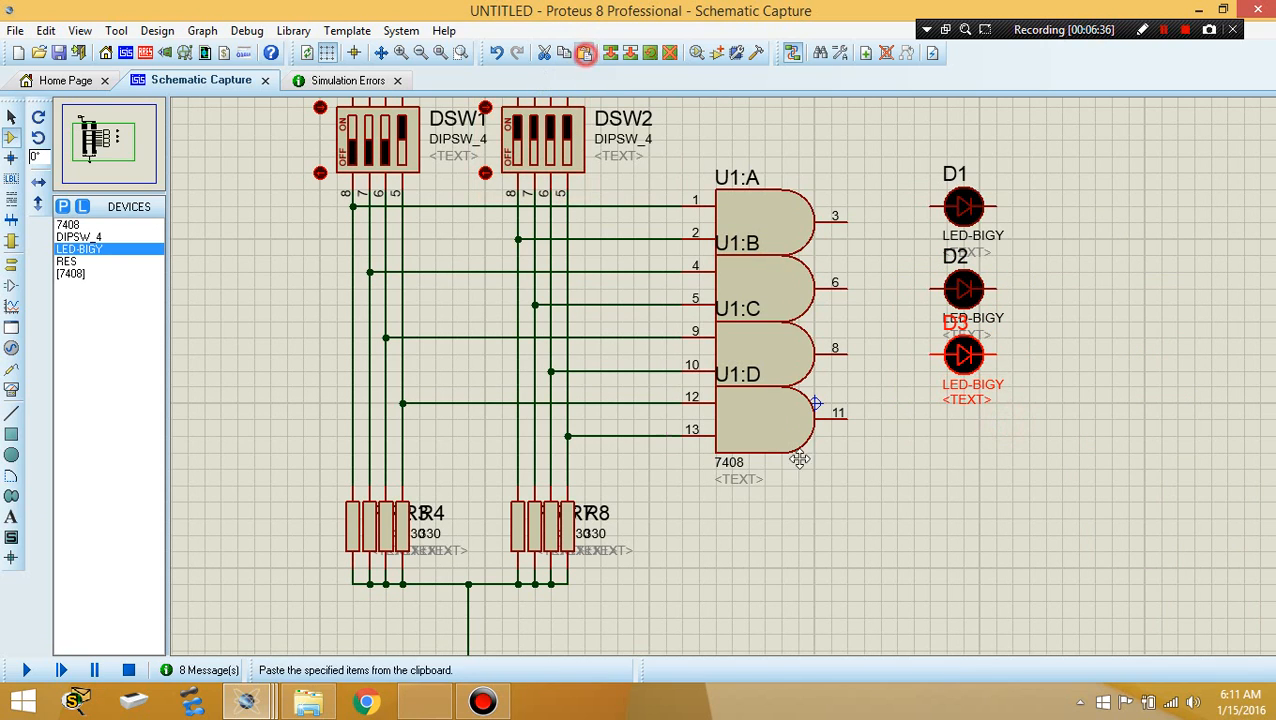
{"action": "left_click", "coordinate": [584, 52]}
{"action": "left_click", "coordinate": [1027, 444]}
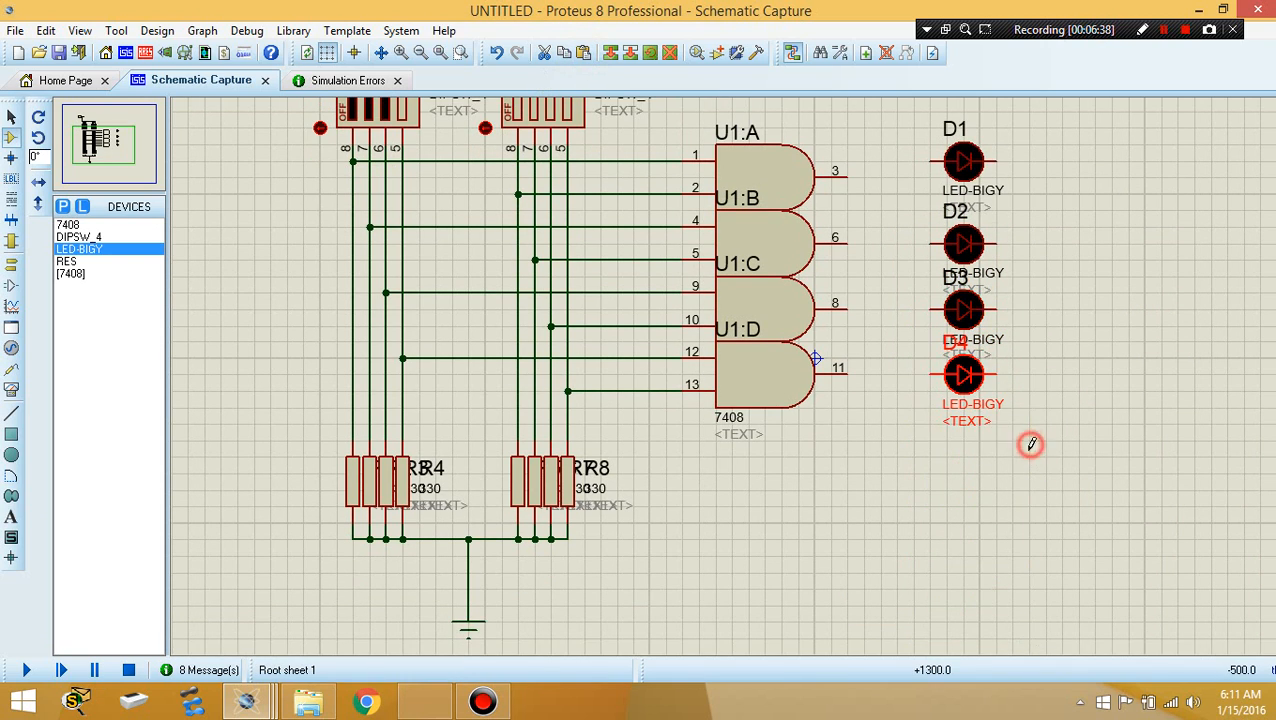
Wire the outputs of U1:D, U1:C and U1:B to LEDs D4, D3 and D2 respectively.
{"action": "left_click", "coordinate": [846, 373]}
{"action": "left_click", "coordinate": [937, 371]}
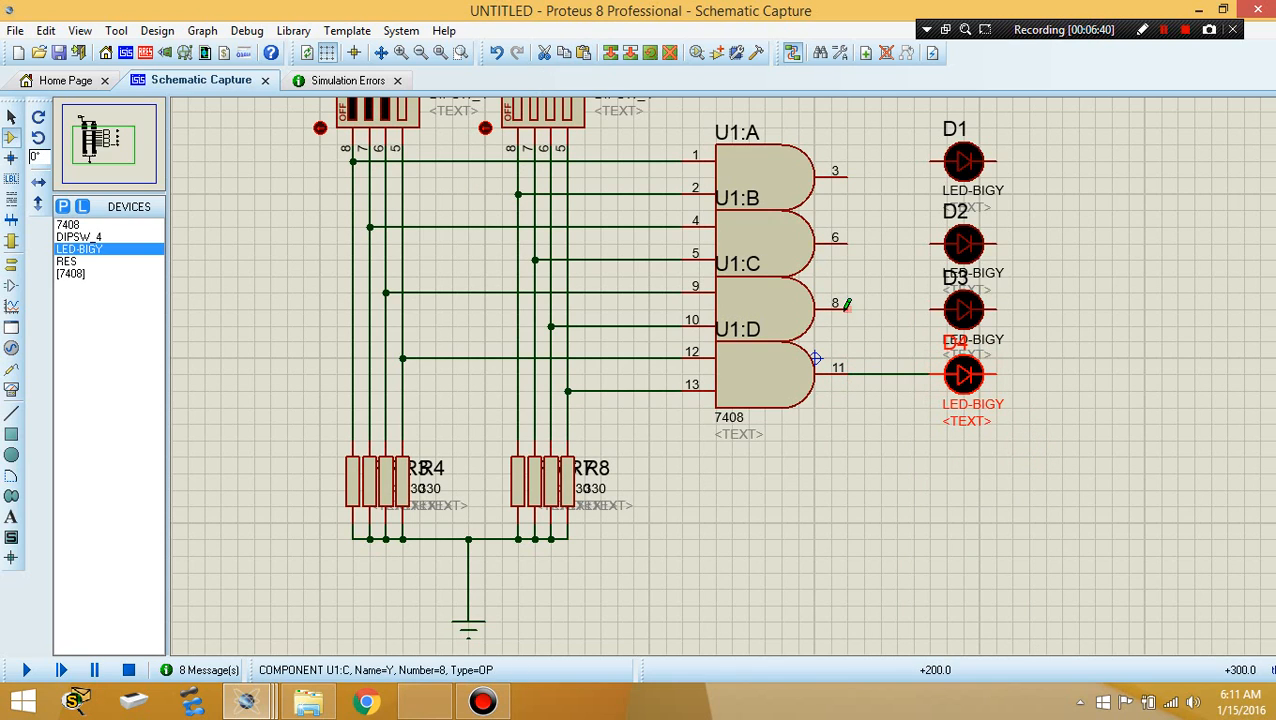
{"action": "left_click", "coordinate": [846, 307]}
{"action": "left_click", "coordinate": [937, 307]}
{"action": "left_click", "coordinate": [846, 242]}
{"action": "left_click", "coordinate": [937, 242]}
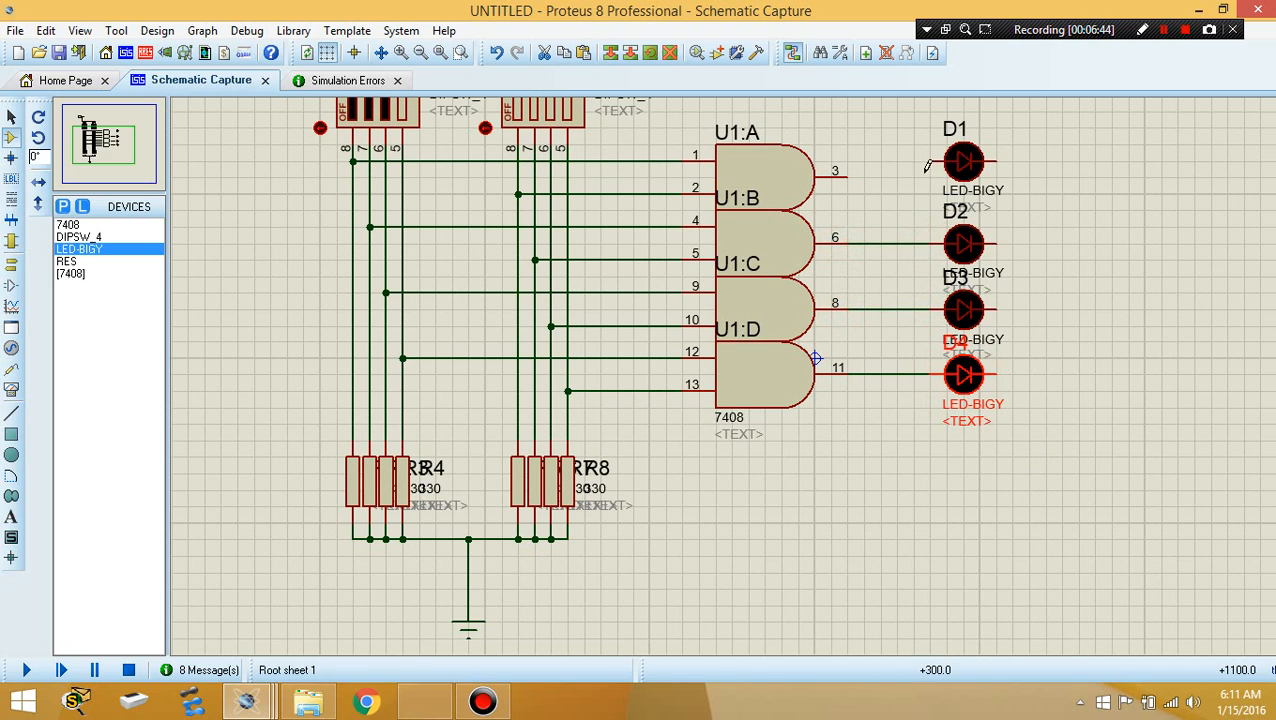
Move D1 down level with the U1:A output and wire output pin 3 to it.
{"action": "left_click", "coordinate": [968, 160]}
{"action": "left_click_drag", "start_coordinate": [968, 160], "coordinate": [968, 178]}
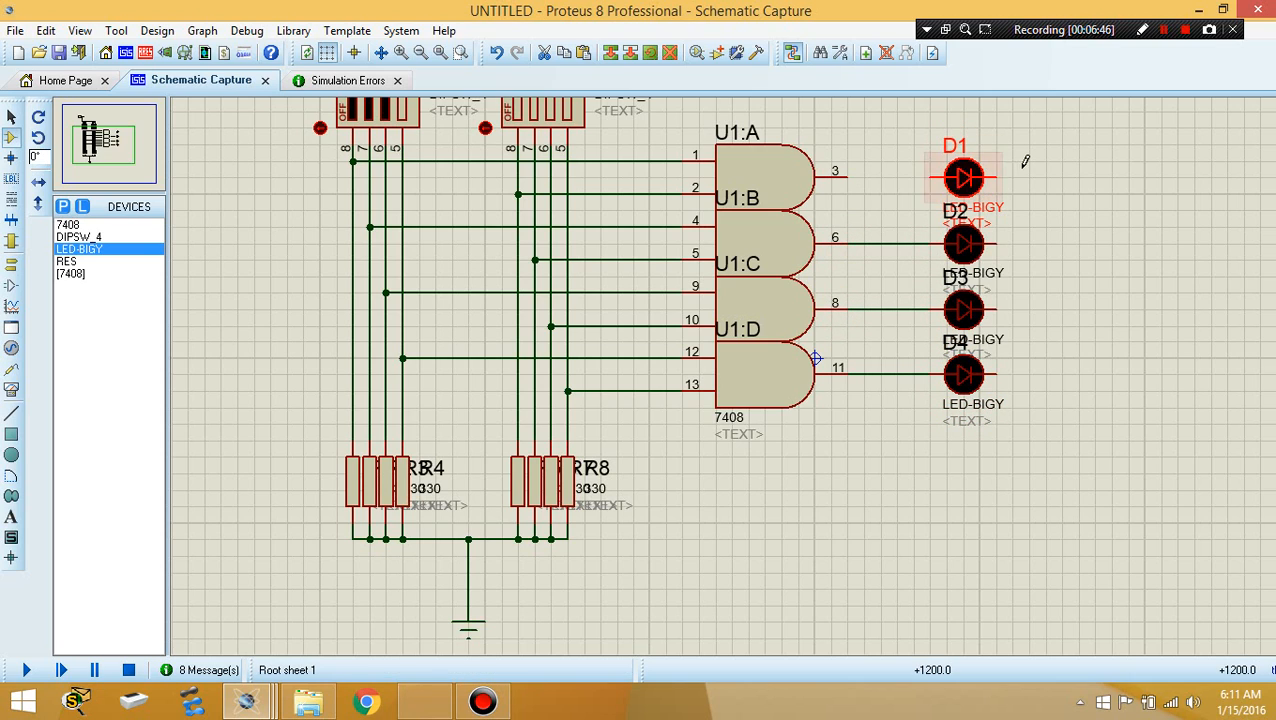
{"action": "left_click", "coordinate": [1019, 166]}
{"action": "left_click", "coordinate": [847, 172]}
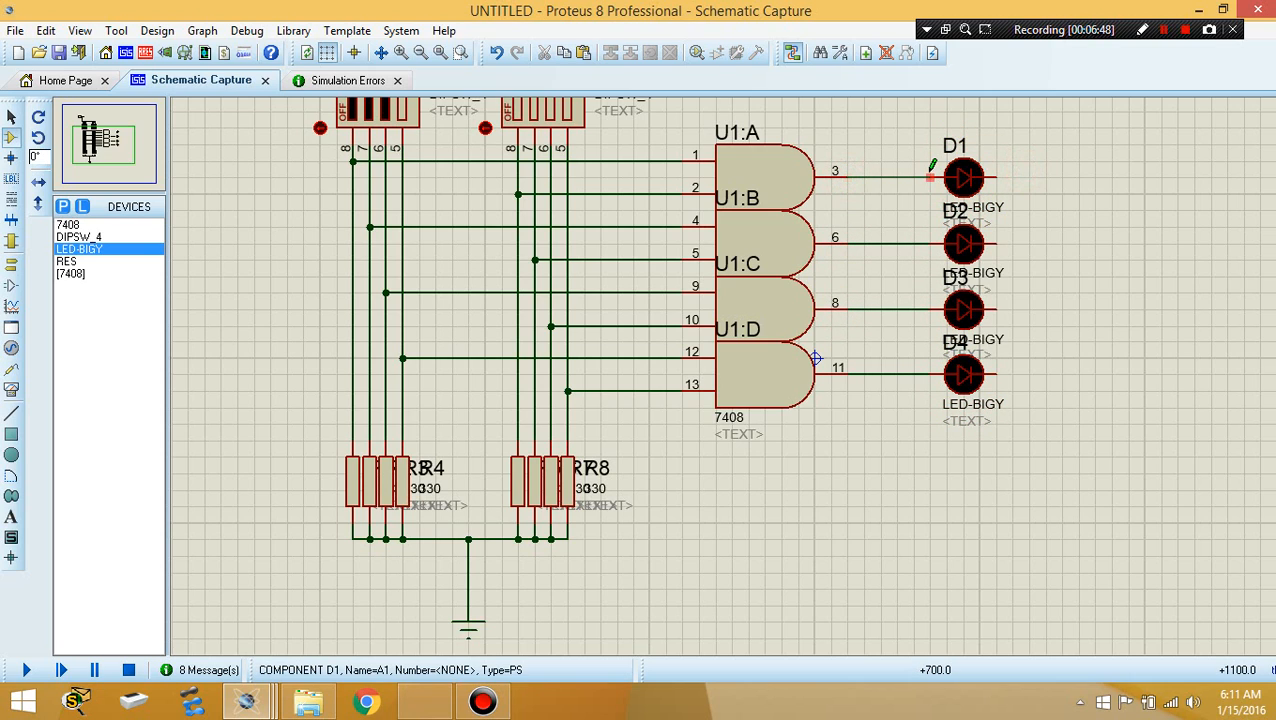
{"action": "left_click", "coordinate": [930, 172]}
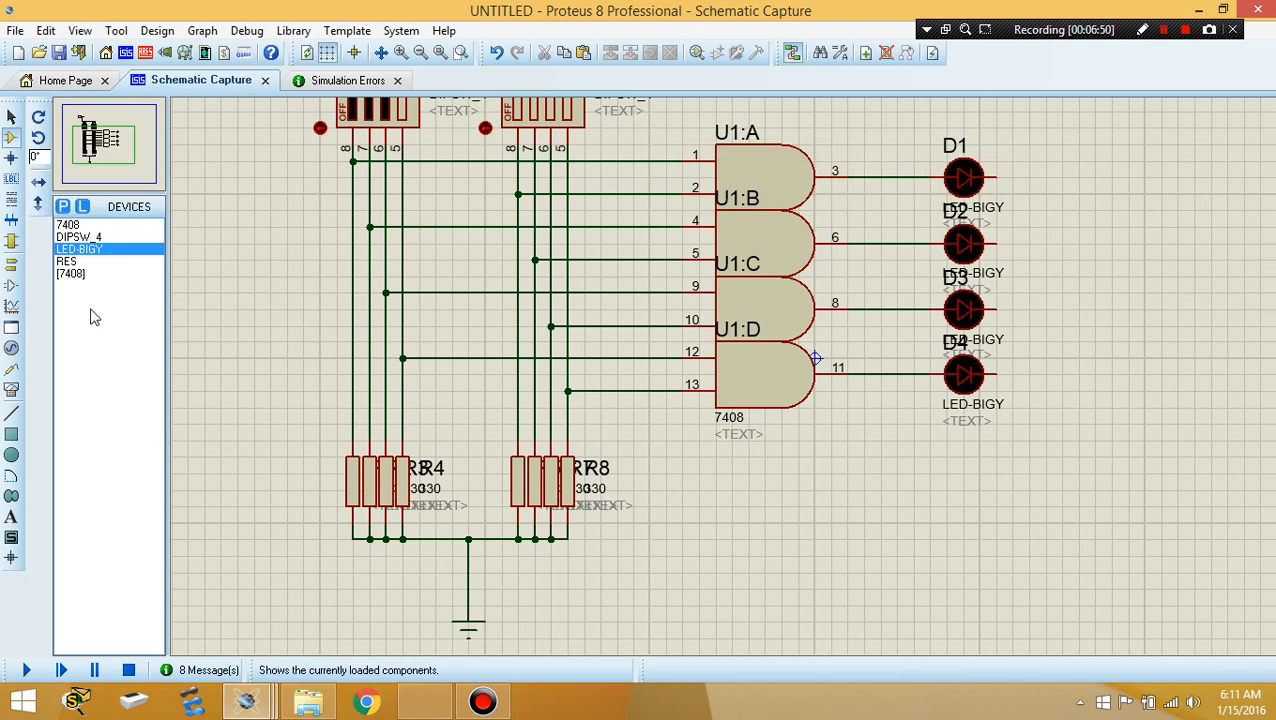
Place a RES resistor to the right of D1 and wire it to the free end of that LED.
{"action": "left_click", "coordinate": [72, 262]}
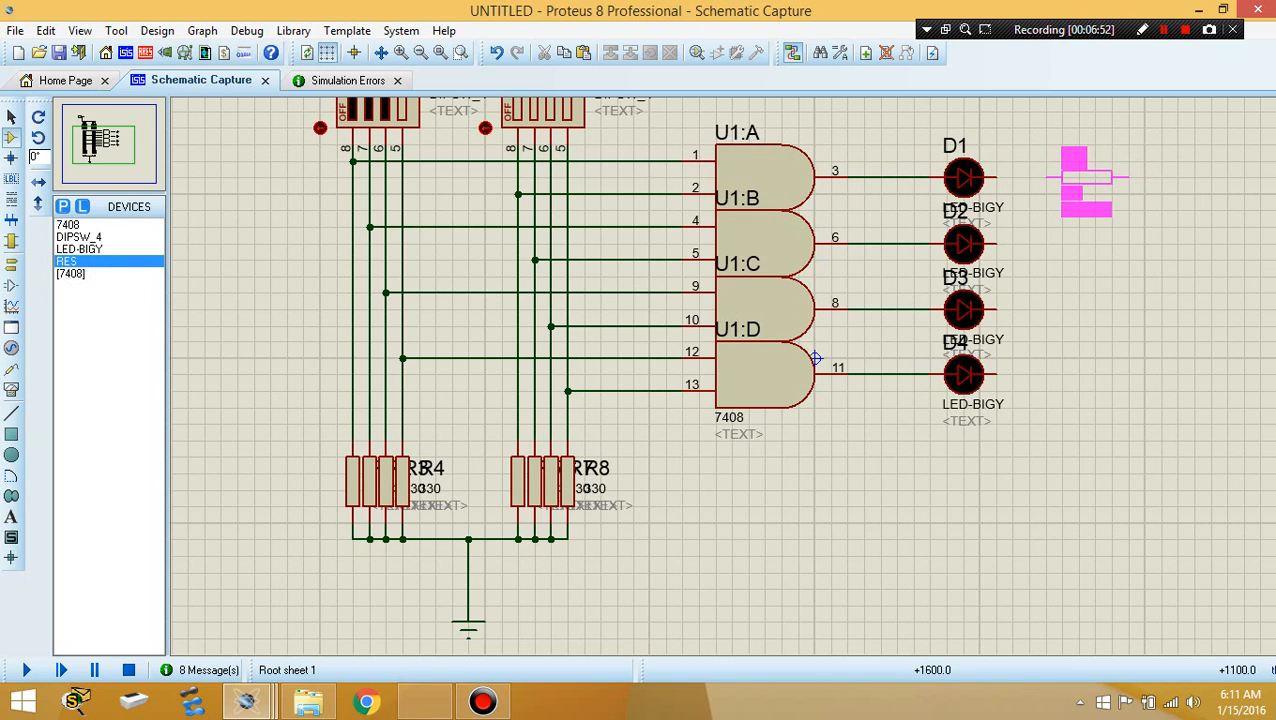
{"action": "left_click", "coordinate": [1120, 178]}
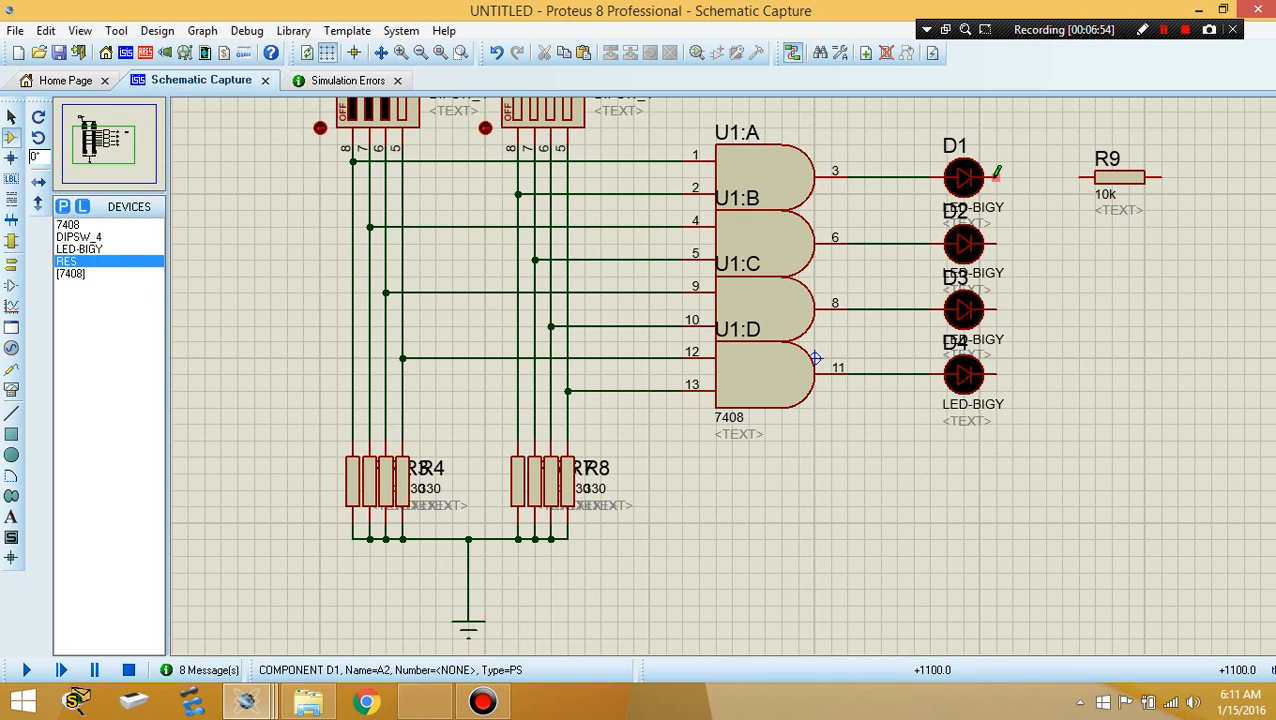
{"action": "left_click", "coordinate": [996, 178]}
{"action": "left_click", "coordinate": [1094, 178]}
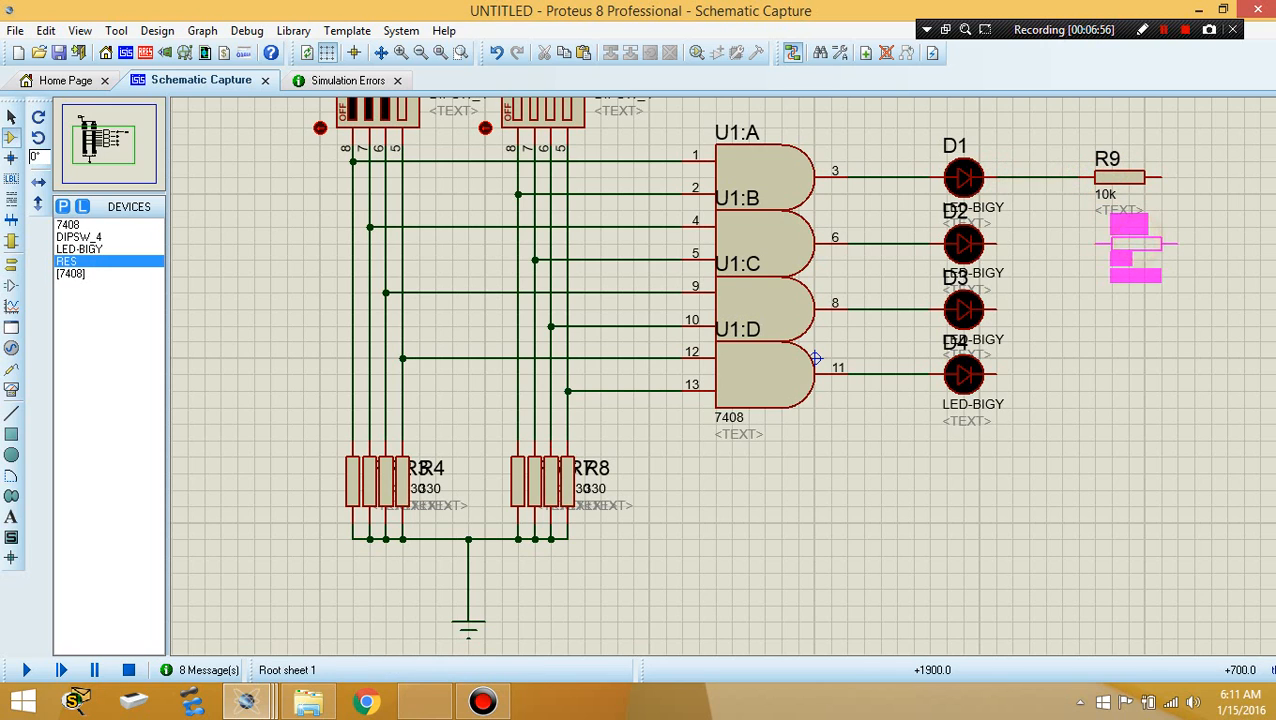
Set the resistance of R9 to 560.
{"action": "double_click", "coordinate": [1110, 177]}
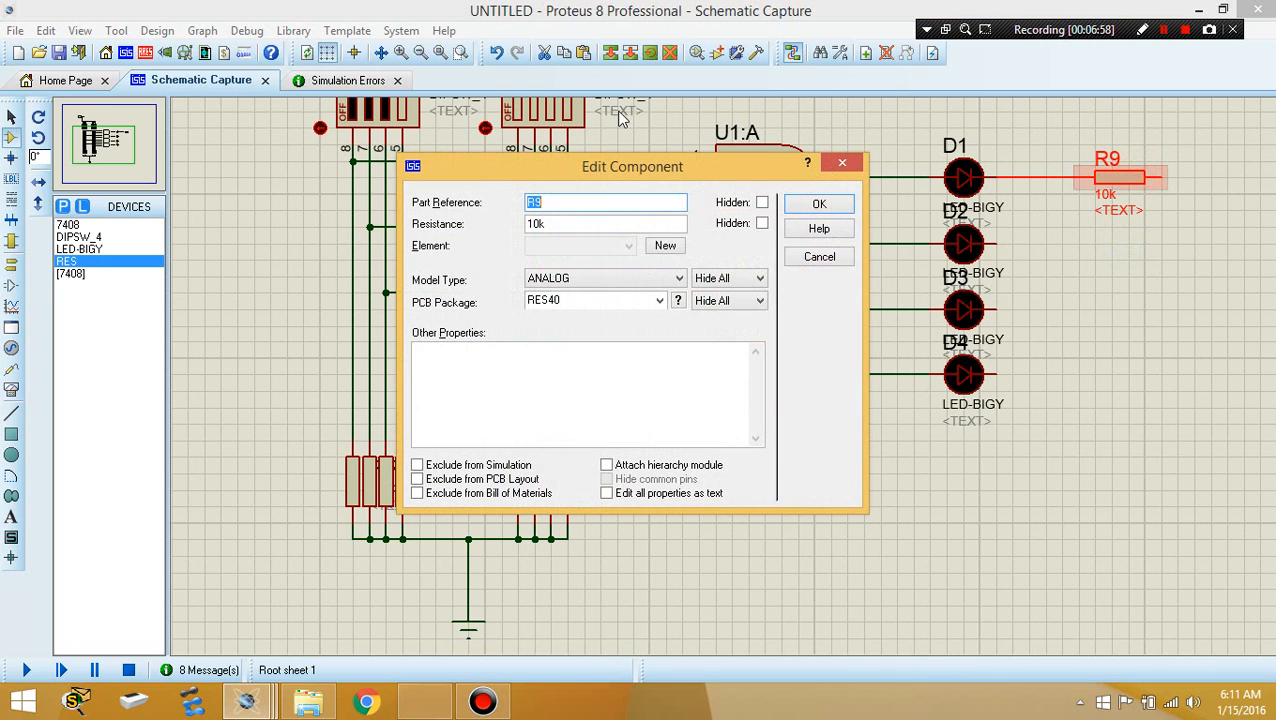
{"action": "double_click", "coordinate": [590, 222]}
{"action": "type", "text": "5"}
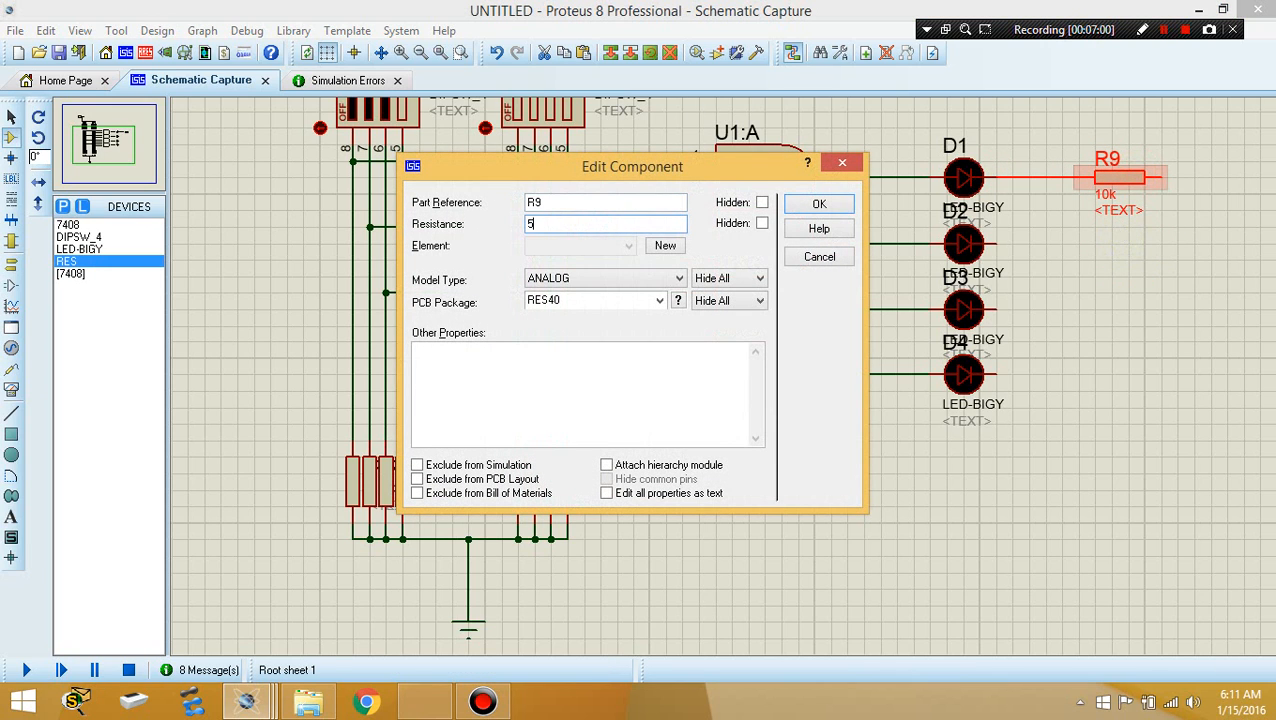
{"action": "type", "text": "60"}
{"action": "key", "text": "Return"}
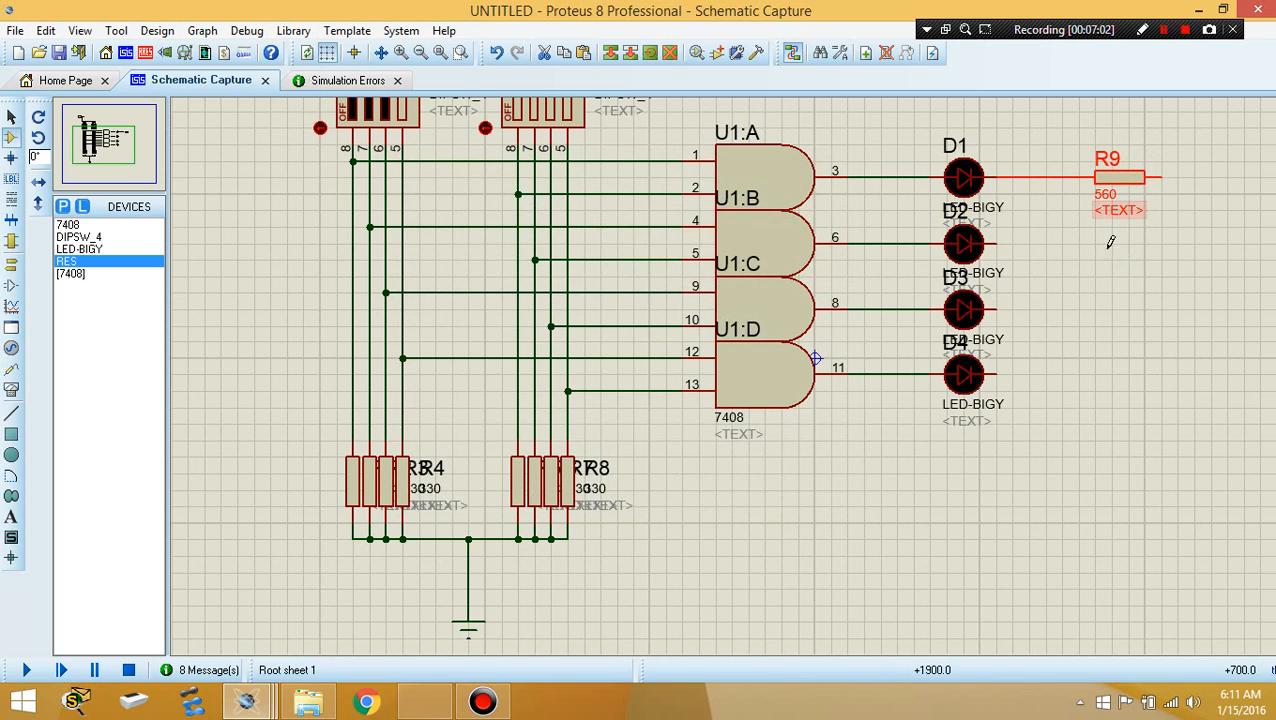
Paste a copy of the 560 ohm resistor beside D2 and wire it to the free end of that LED.
{"action": "left_click", "coordinate": [583, 55]}
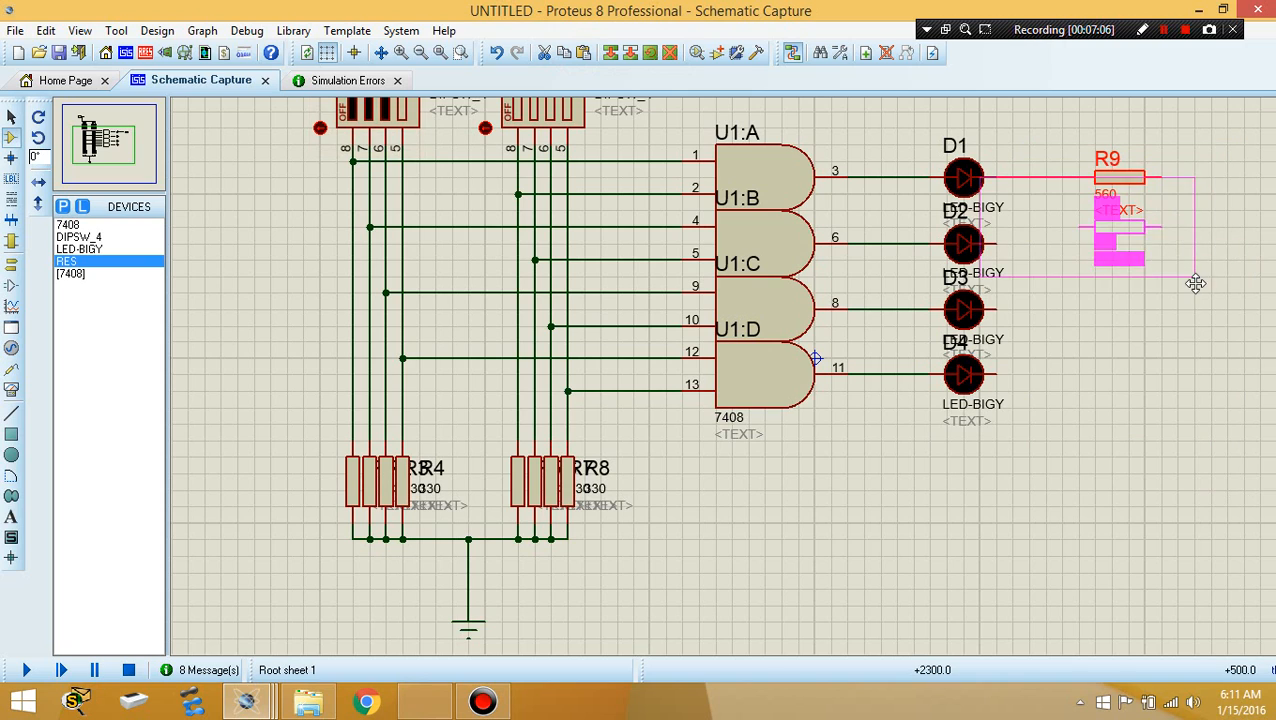
{"action": "left_click", "coordinate": [1197, 296]}
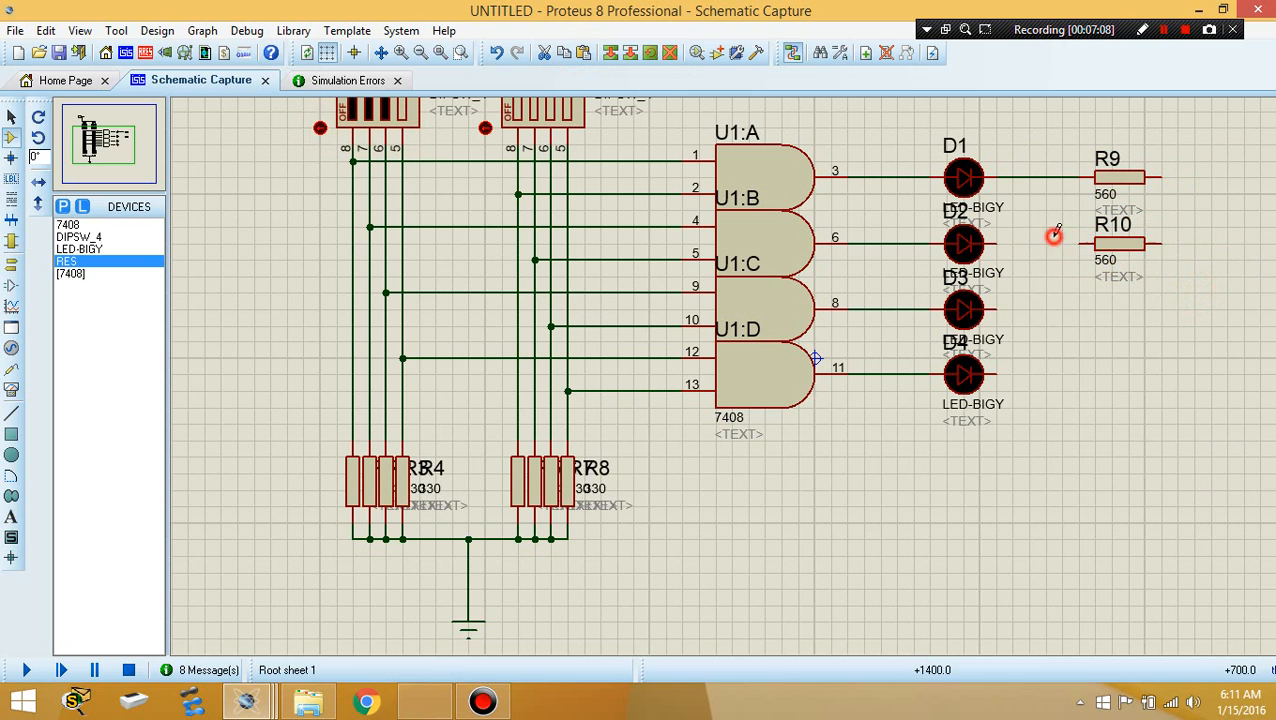
{"action": "left_click", "coordinate": [1088, 242]}
{"action": "left_click", "coordinate": [994, 242]}
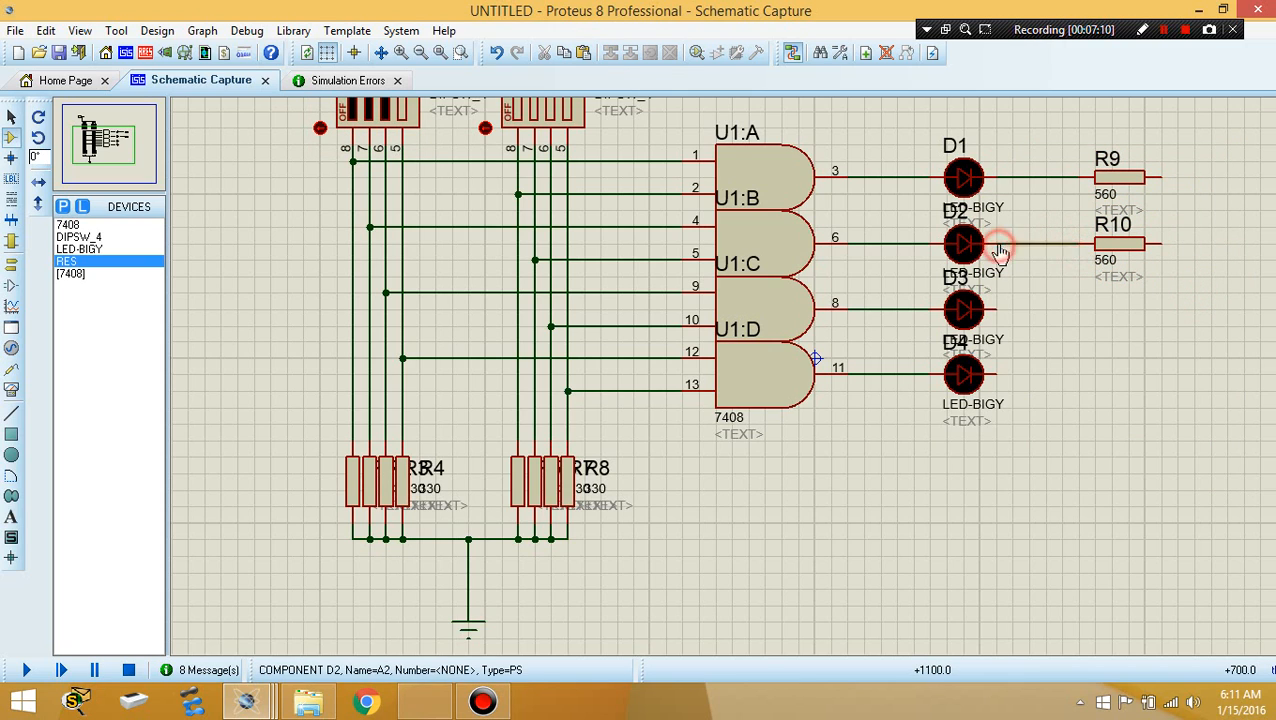
Place two more RES resistors, one beside D3 and one beside D4, and wire each to its LED.
{"action": "left_click", "coordinate": [1106, 308]}
{"action": "left_click", "coordinate": [1119, 308]}
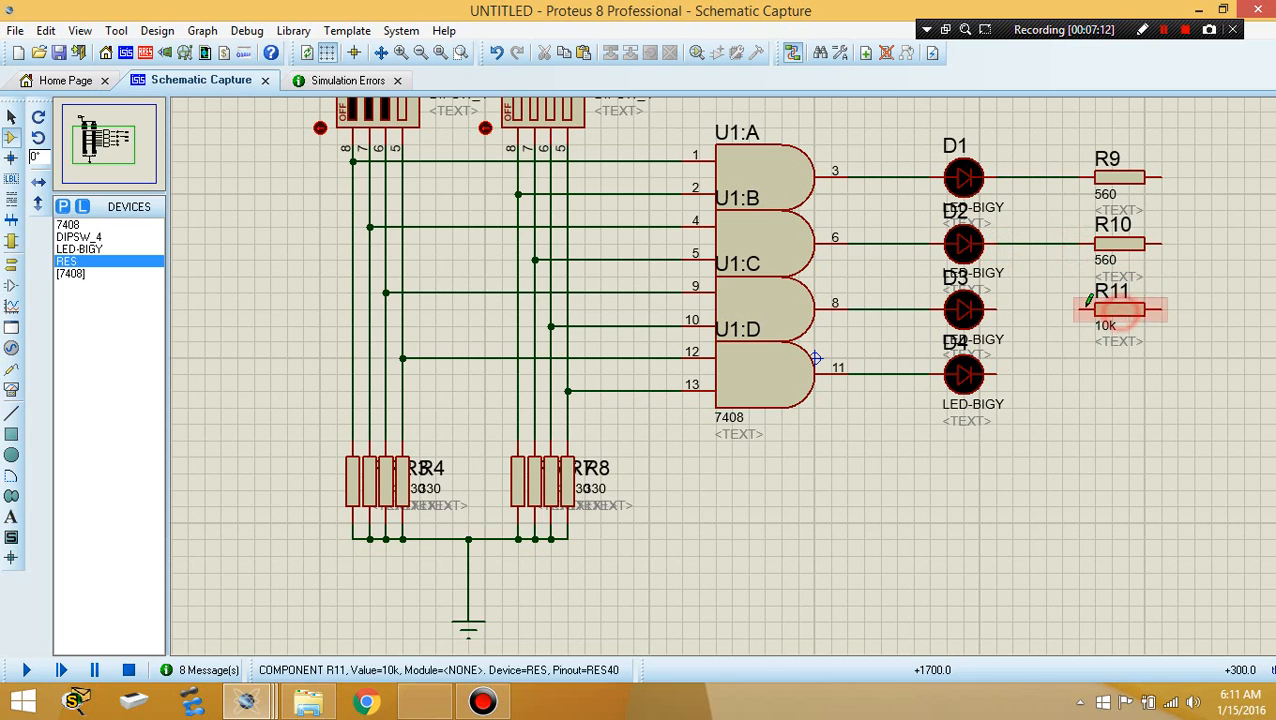
{"action": "left_click", "coordinate": [1080, 309]}
{"action": "left_click", "coordinate": [998, 309]}
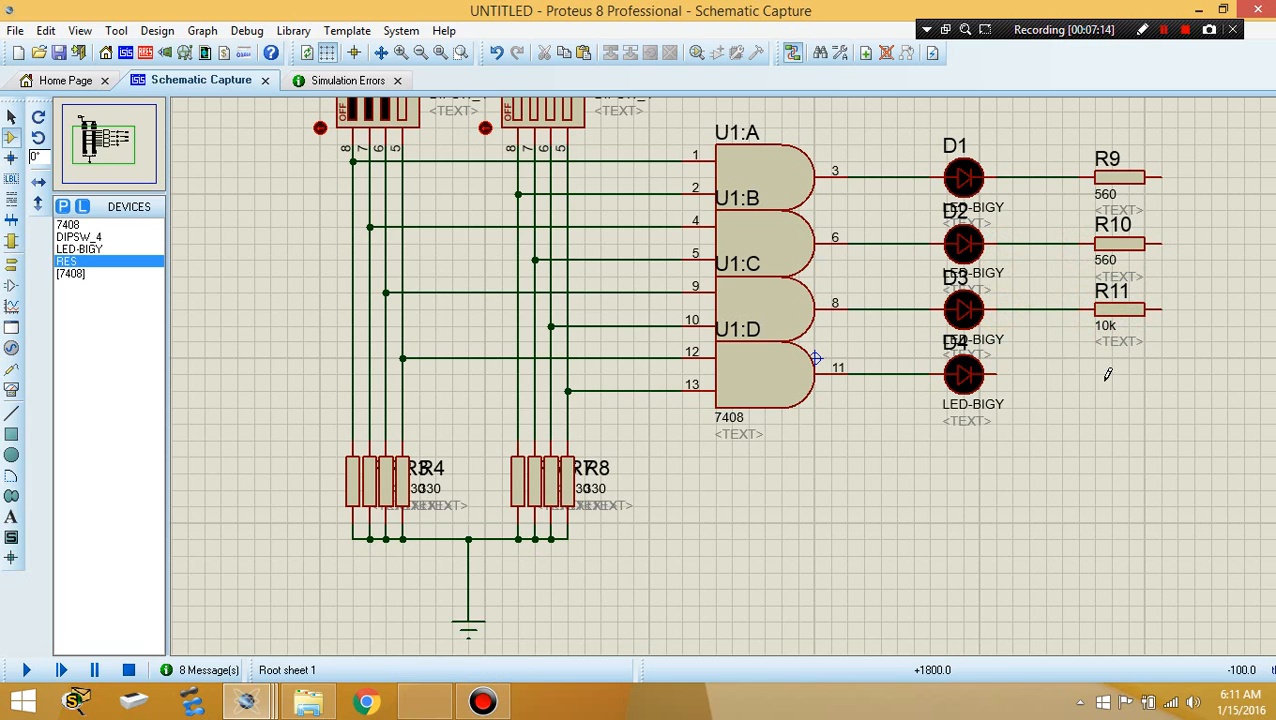
{"action": "left_click", "coordinate": [1153, 370]}
{"action": "left_click", "coordinate": [1119, 374]}
{"action": "left_click", "coordinate": [1080, 374]}
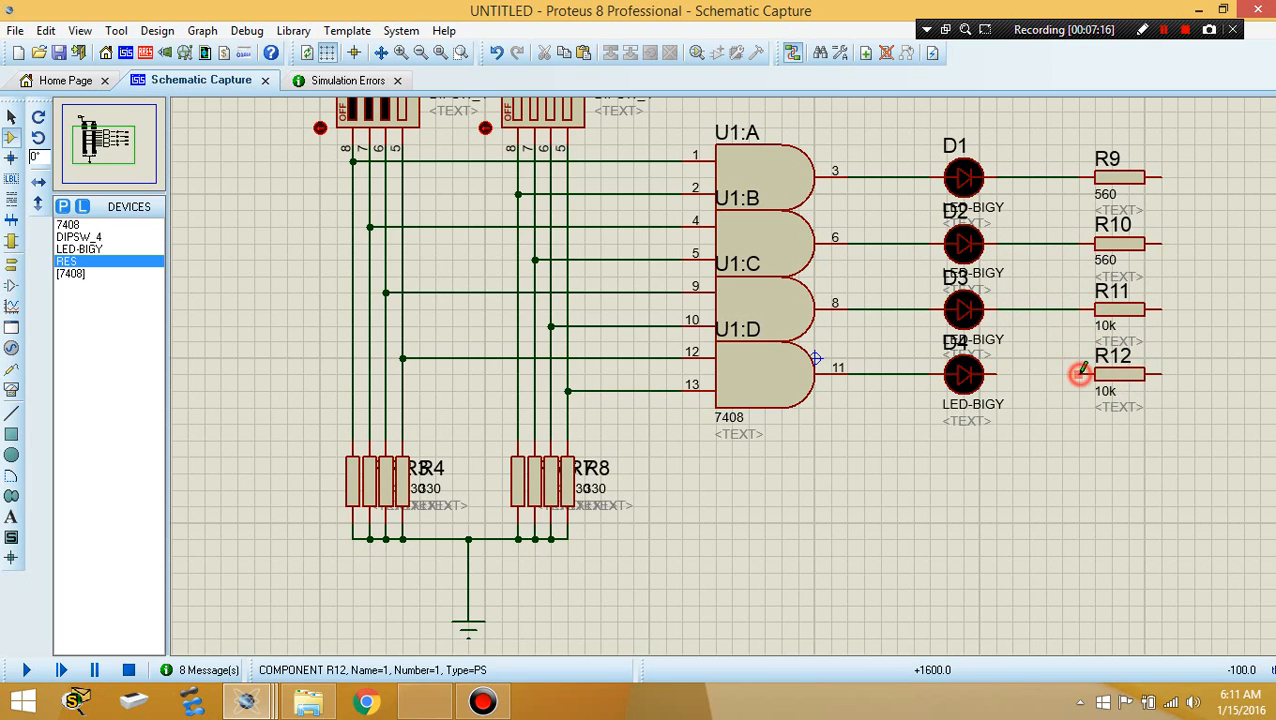
{"action": "left_click", "coordinate": [997, 375]}
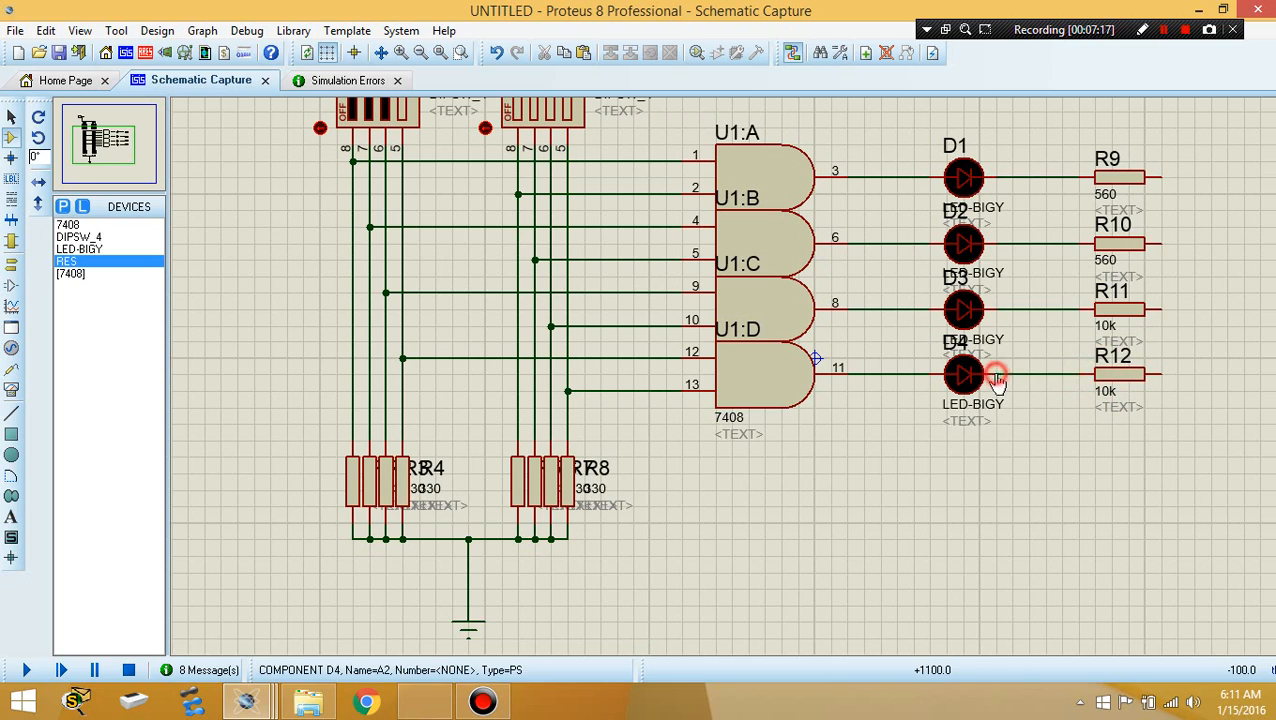
Wire the free ends of R9, R10, R11 and R12 together and connect them to the ground line below R8.
{"action": "left_click", "coordinate": [1160, 178]}
{"action": "left_click", "coordinate": [1162, 243]}
{"action": "left_click", "coordinate": [1177, 243]}
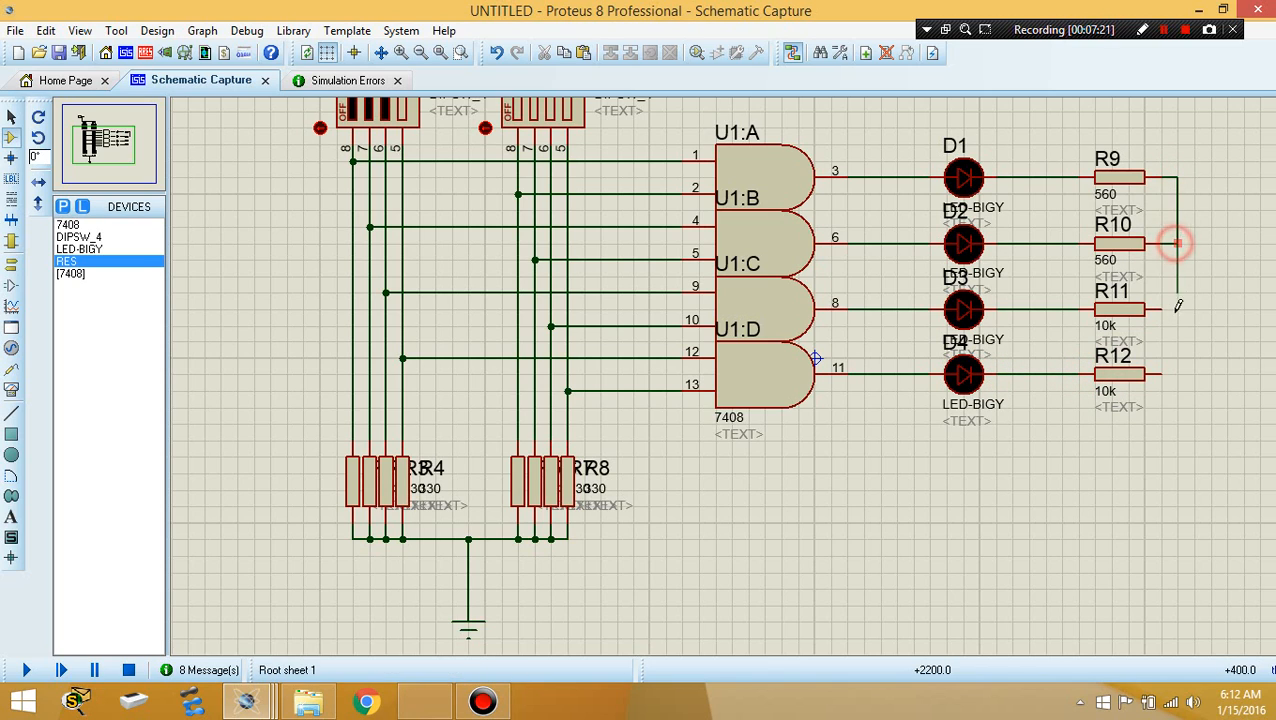
{"action": "left_click", "coordinate": [1165, 309]}
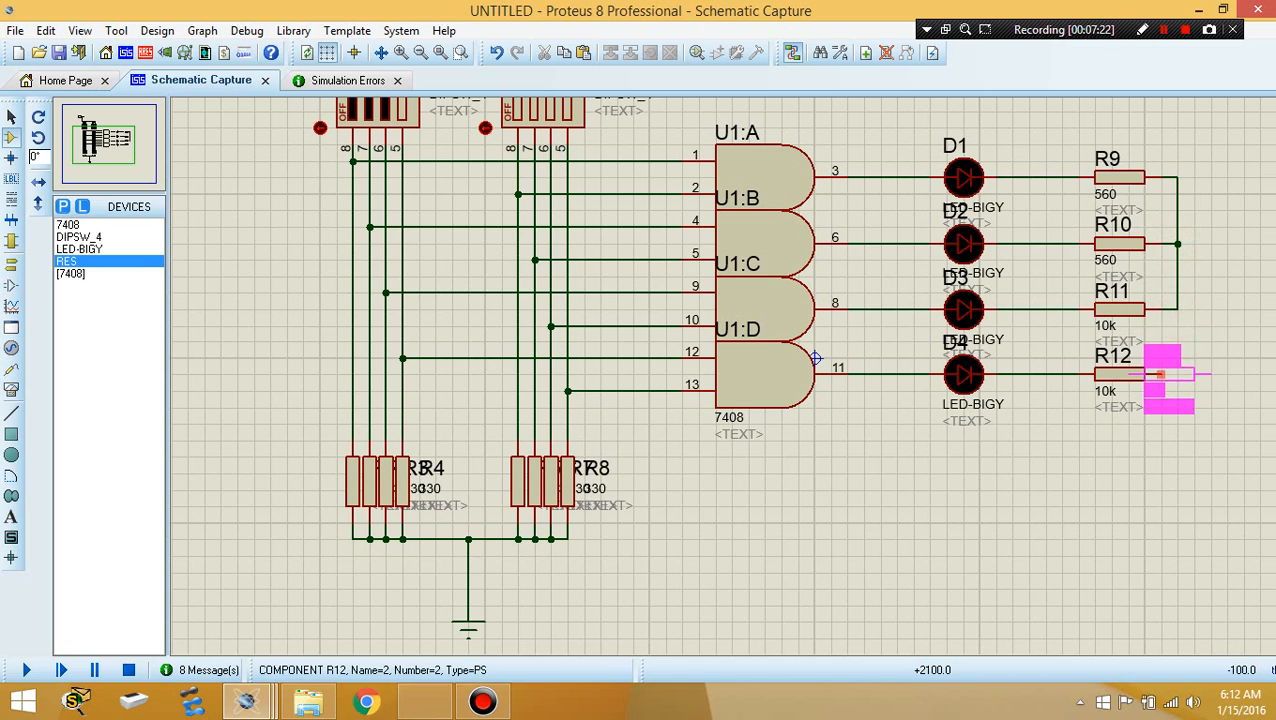
{"action": "left_click", "coordinate": [1177, 309]}
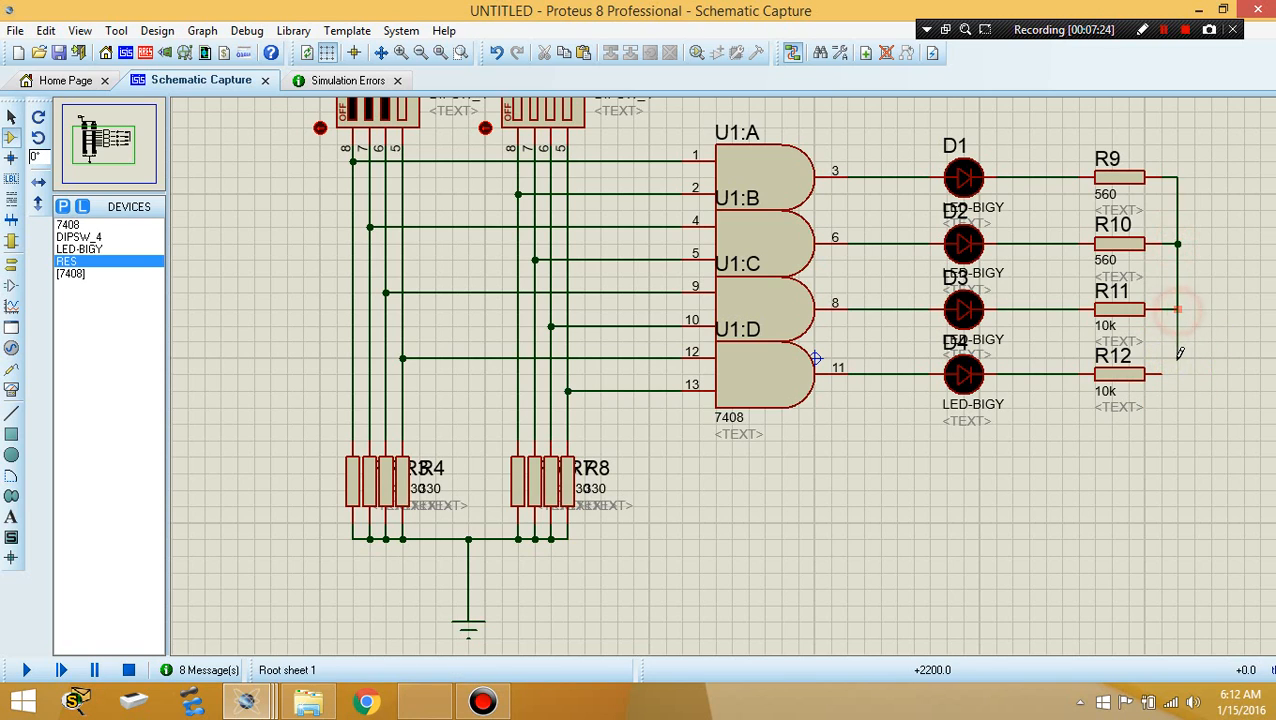
{"action": "left_click", "coordinate": [1162, 374]}
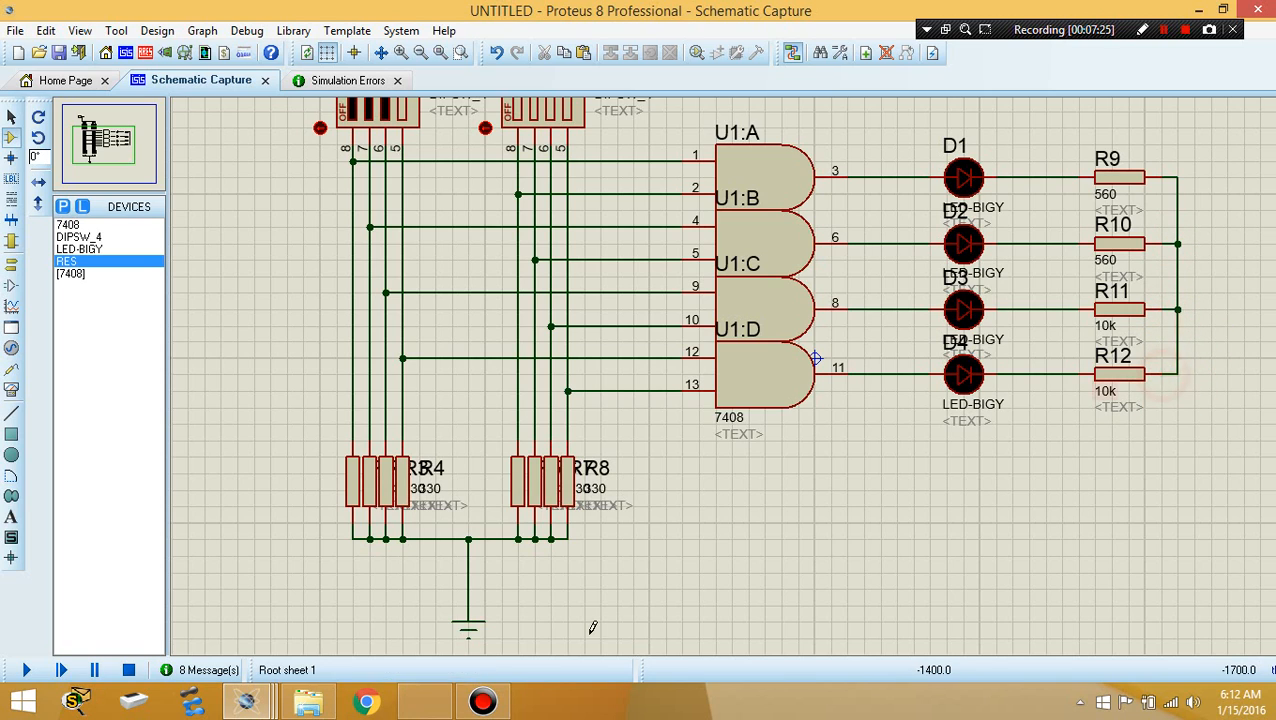
{"action": "left_click", "coordinate": [1177, 374]}
{"action": "left_click", "coordinate": [567, 538]}
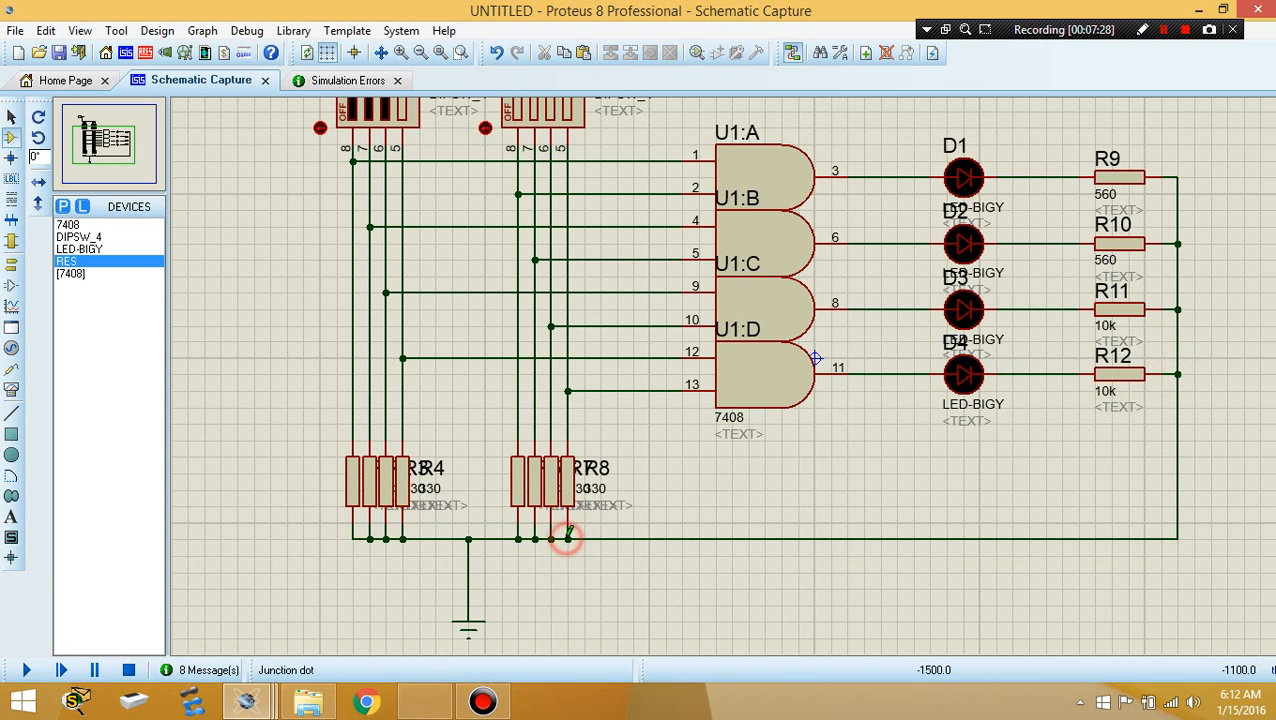
Run the simulation and turn off all four switches of DSW2.
{"action": "left_click", "coordinate": [20, 668]}
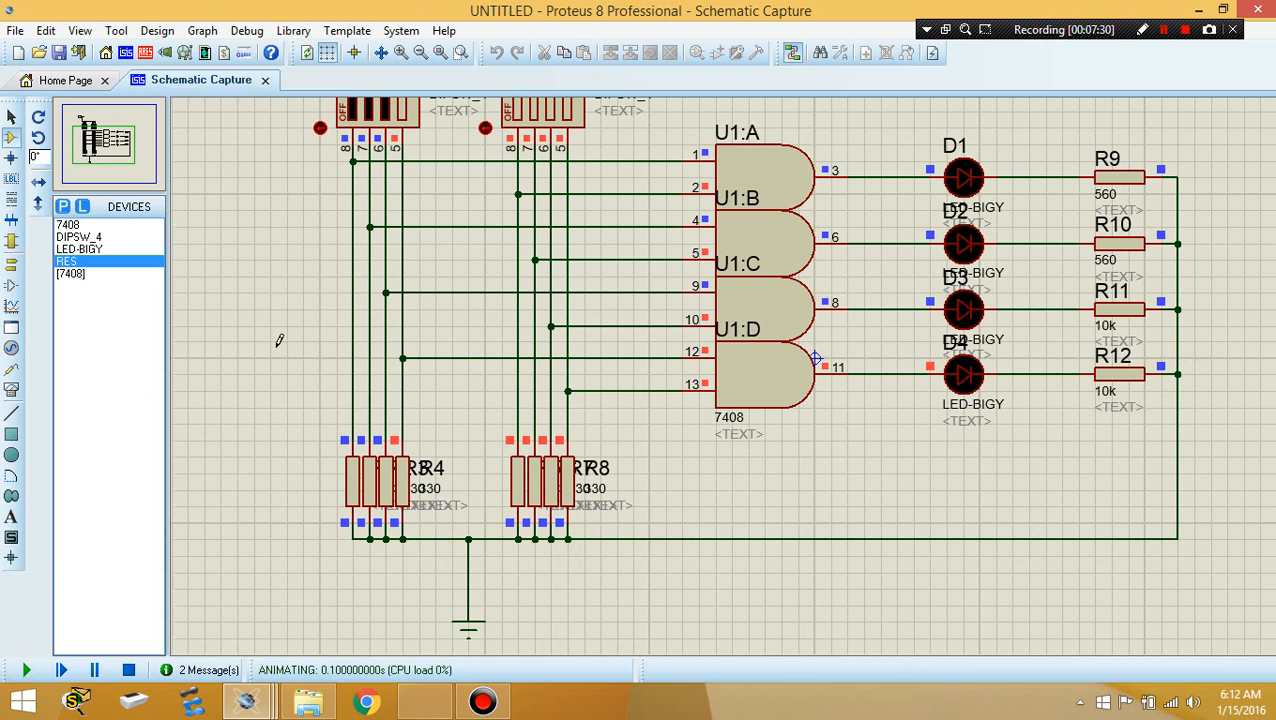
{"action": "left_click", "coordinate": [103, 147]}
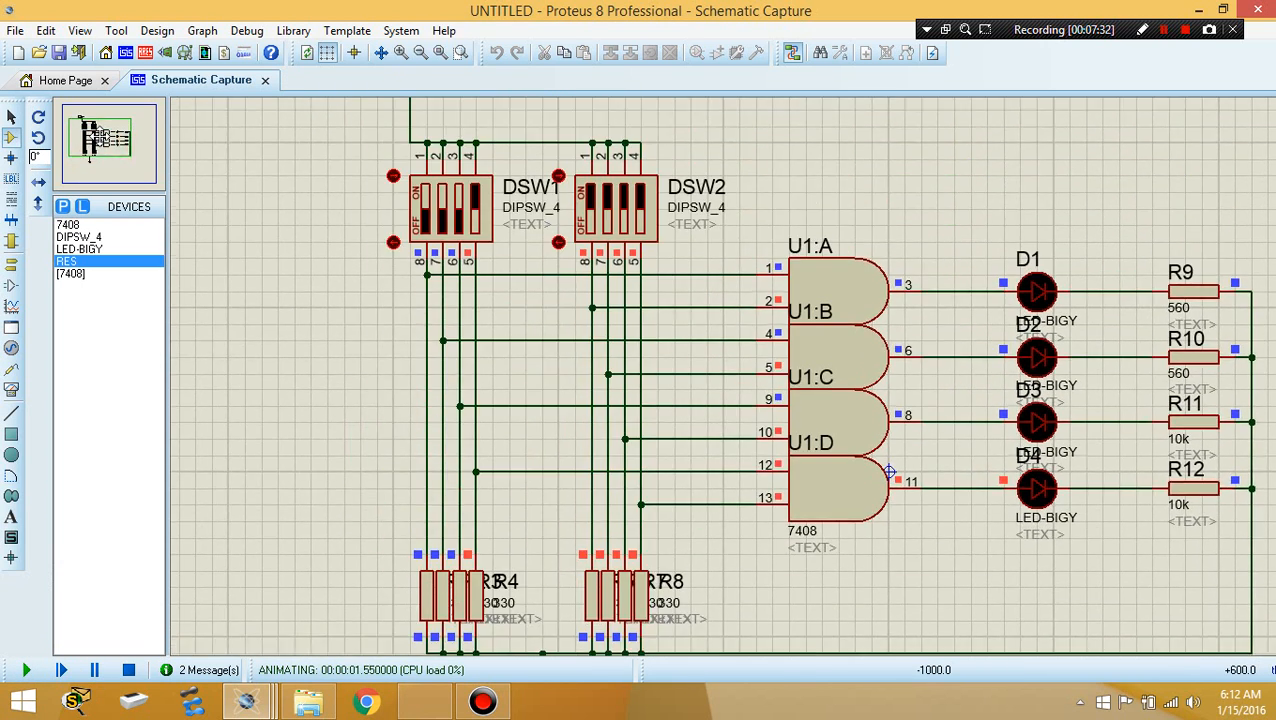
{"action": "left_click", "coordinate": [99, 138]}
{"action": "left_click", "coordinate": [640, 231]}
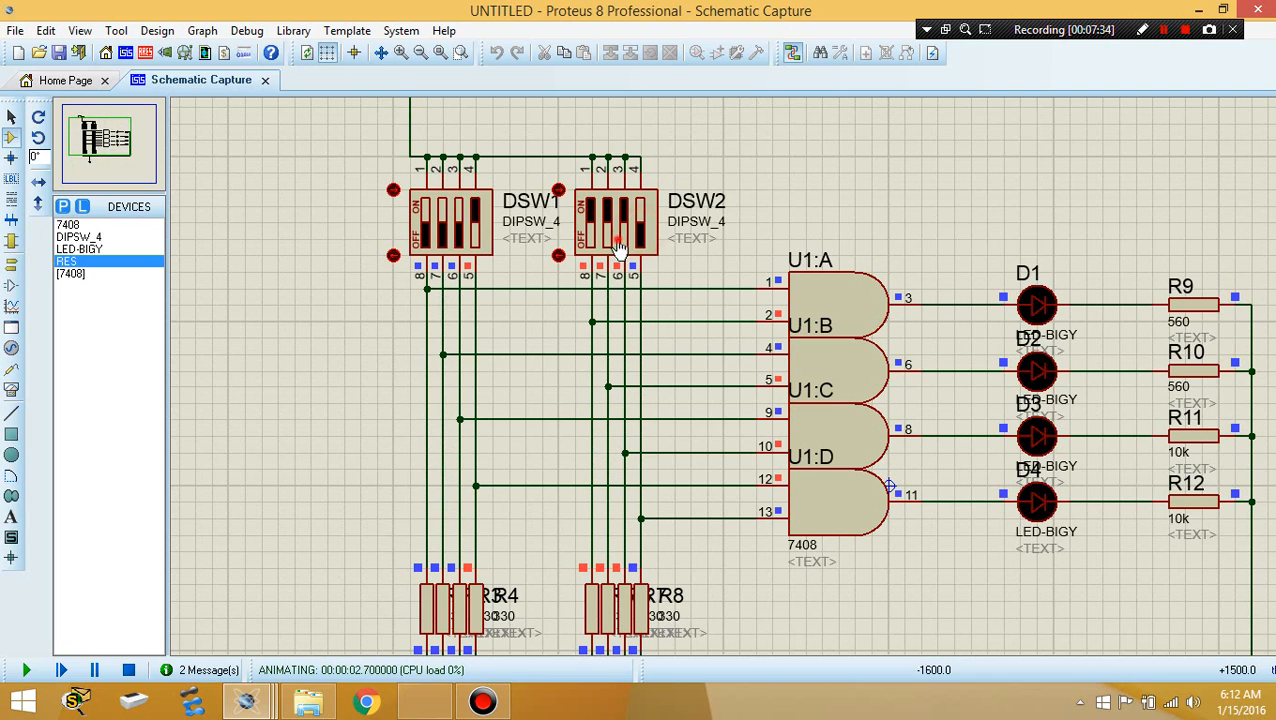
{"action": "left_click", "coordinate": [624, 235]}
{"action": "left_click", "coordinate": [608, 234]}
{"action": "left_click", "coordinate": [591, 236]}
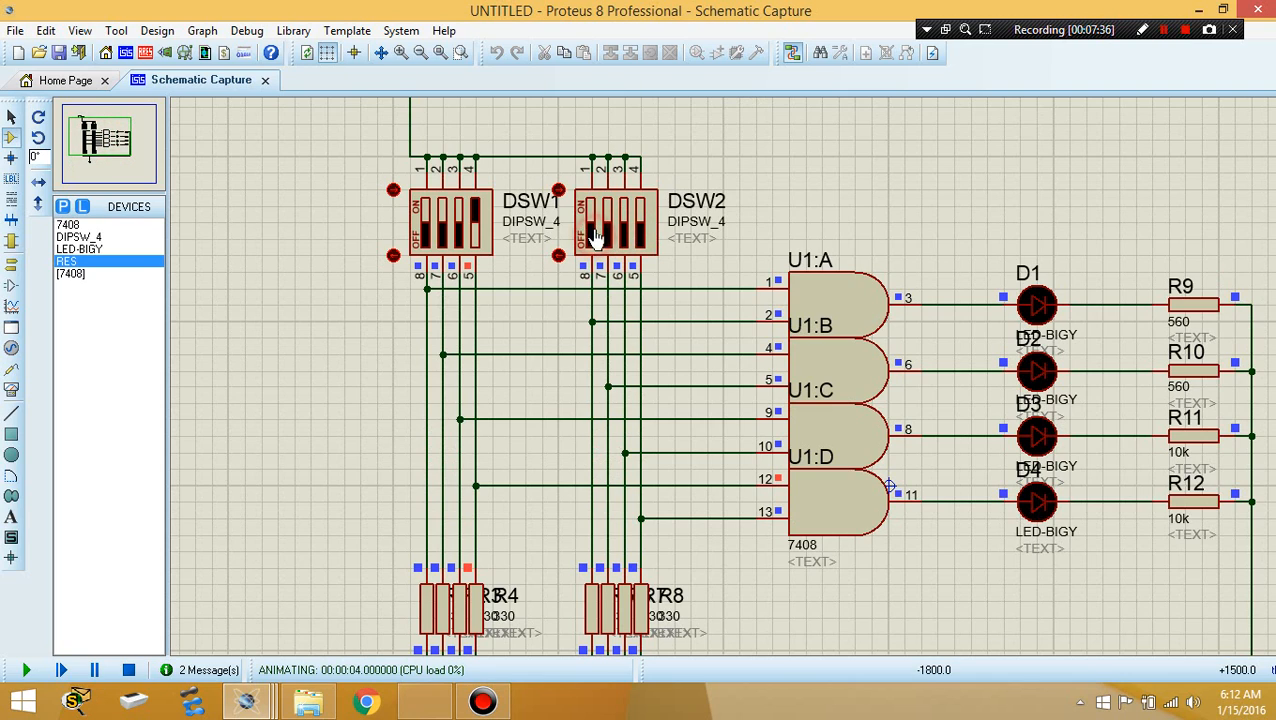
Toggle switches 1 and 2 of DSW2 and switch 4 of DSW1, leaving only switch 4 on in both DIP switches.
{"action": "left_click", "coordinate": [591, 214]}
{"action": "left_click", "coordinate": [607, 222]}
{"action": "left_click", "coordinate": [591, 236]}
{"action": "left_click", "coordinate": [607, 234]}
{"action": "left_click", "coordinate": [474, 236]}
{"action": "left_click", "coordinate": [475, 219]}
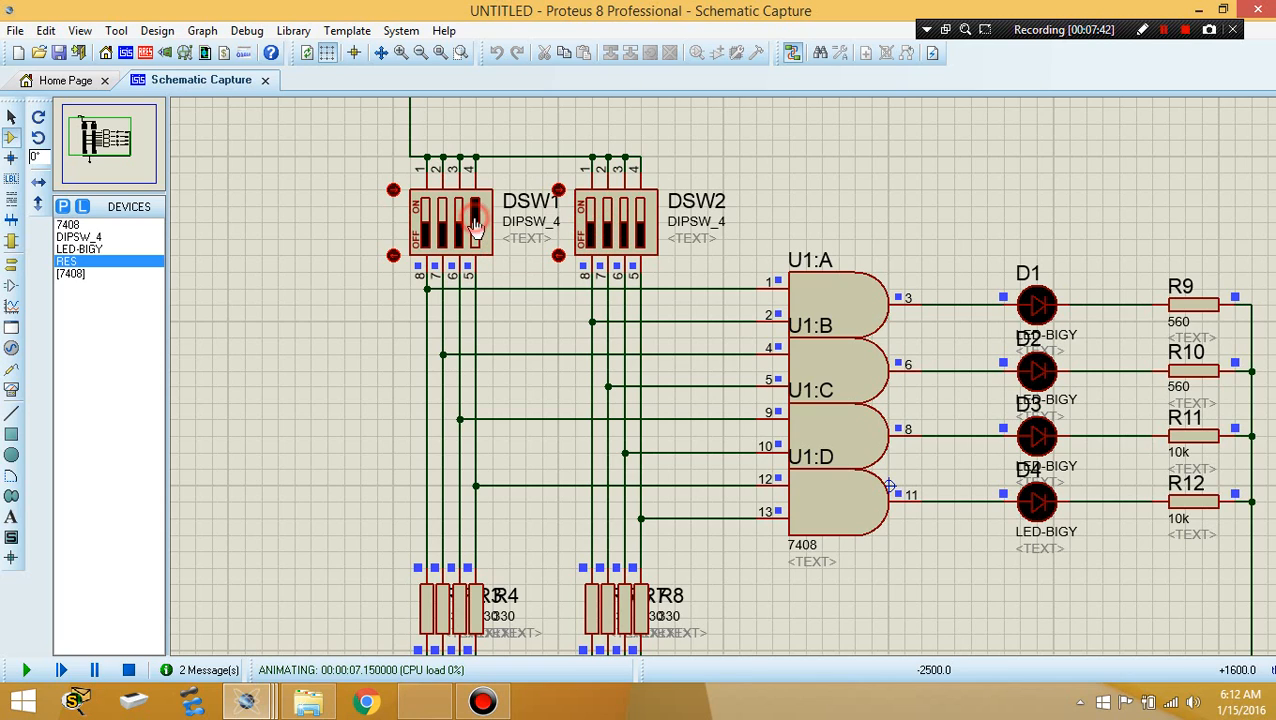
{"action": "left_click", "coordinate": [641, 213]}
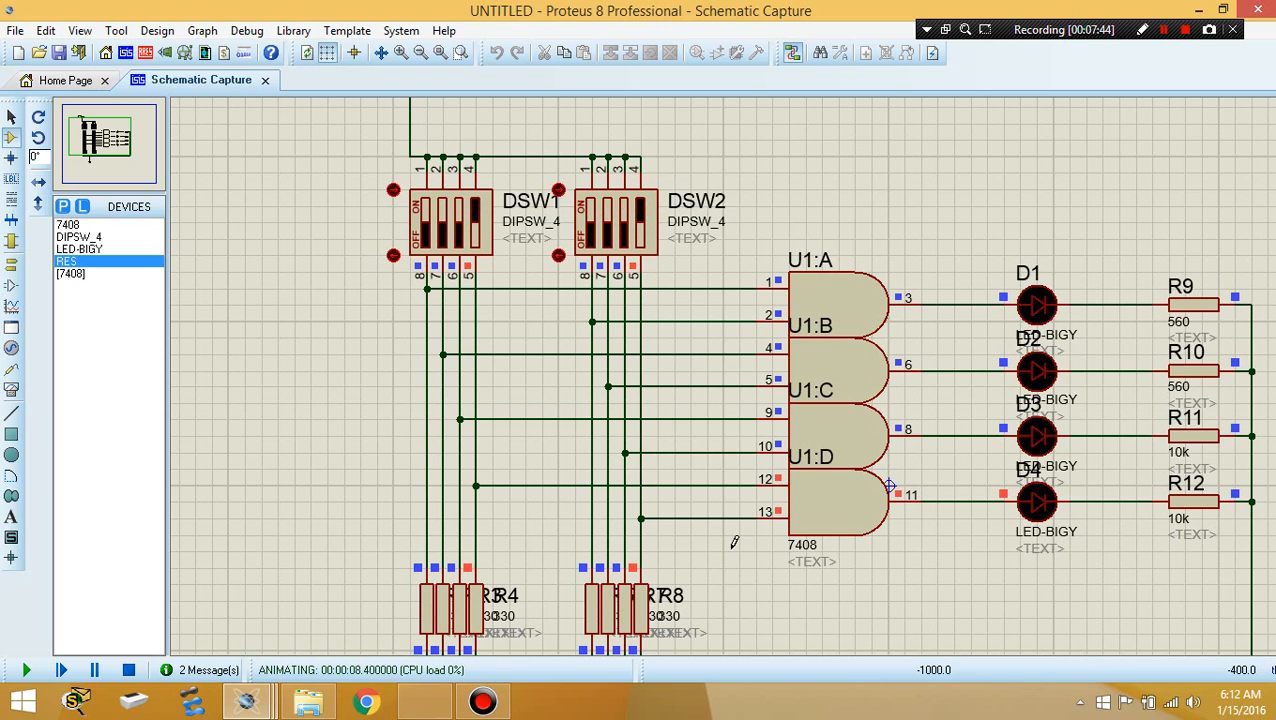
Stop the simulation and set the resistance of R11 to 560.
{"action": "left_click", "coordinate": [128, 670]}
{"action": "left_click", "coordinate": [182, 86]}
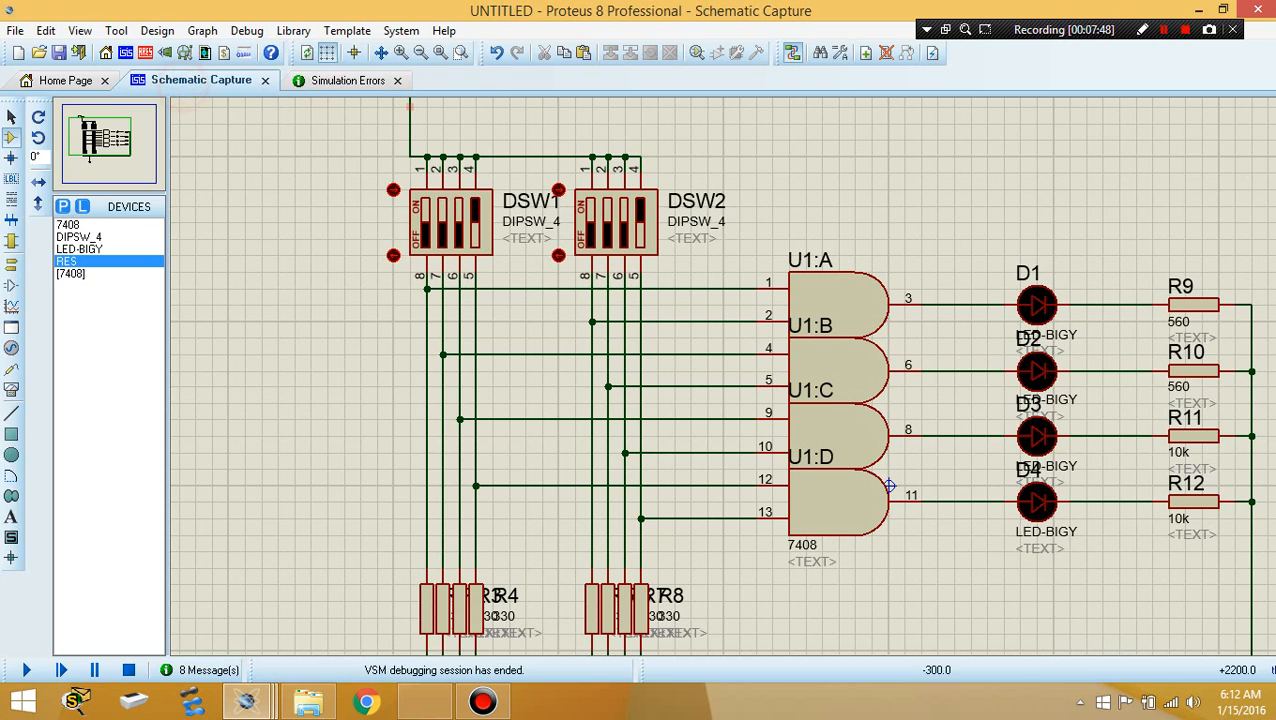
{"action": "double_click", "coordinate": [1200, 440]}
{"action": "double_click", "coordinate": [571, 222]}
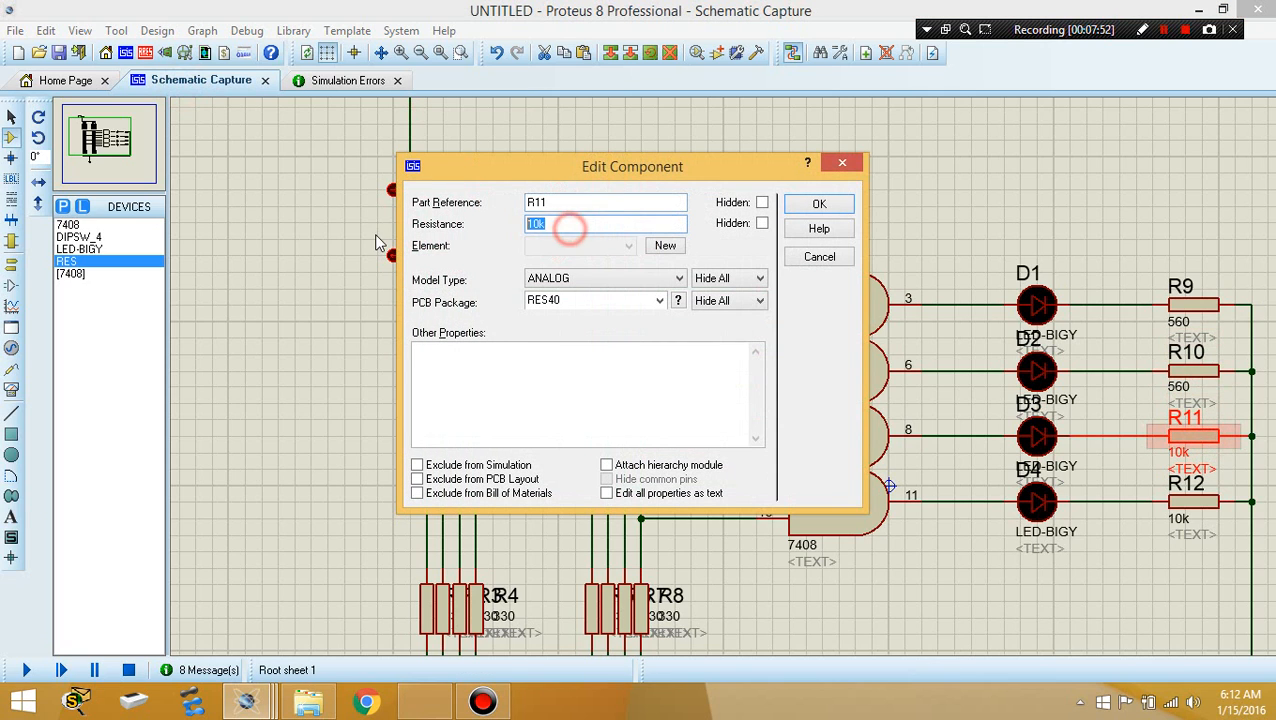
{"action": "type", "text": "560"}
{"action": "key", "text": "Return"}
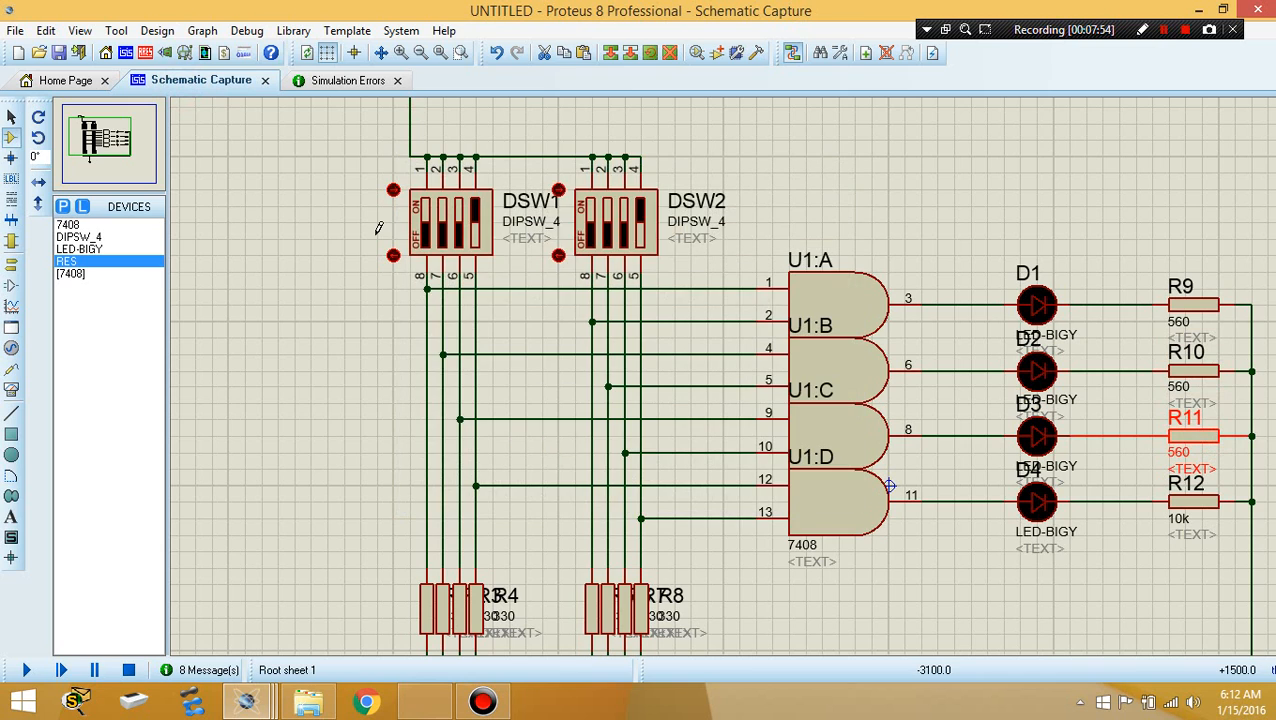
Set the resistance of R12 to 560.
{"action": "double_click", "coordinate": [1210, 515]}
{"action": "double_click", "coordinate": [598, 224]}
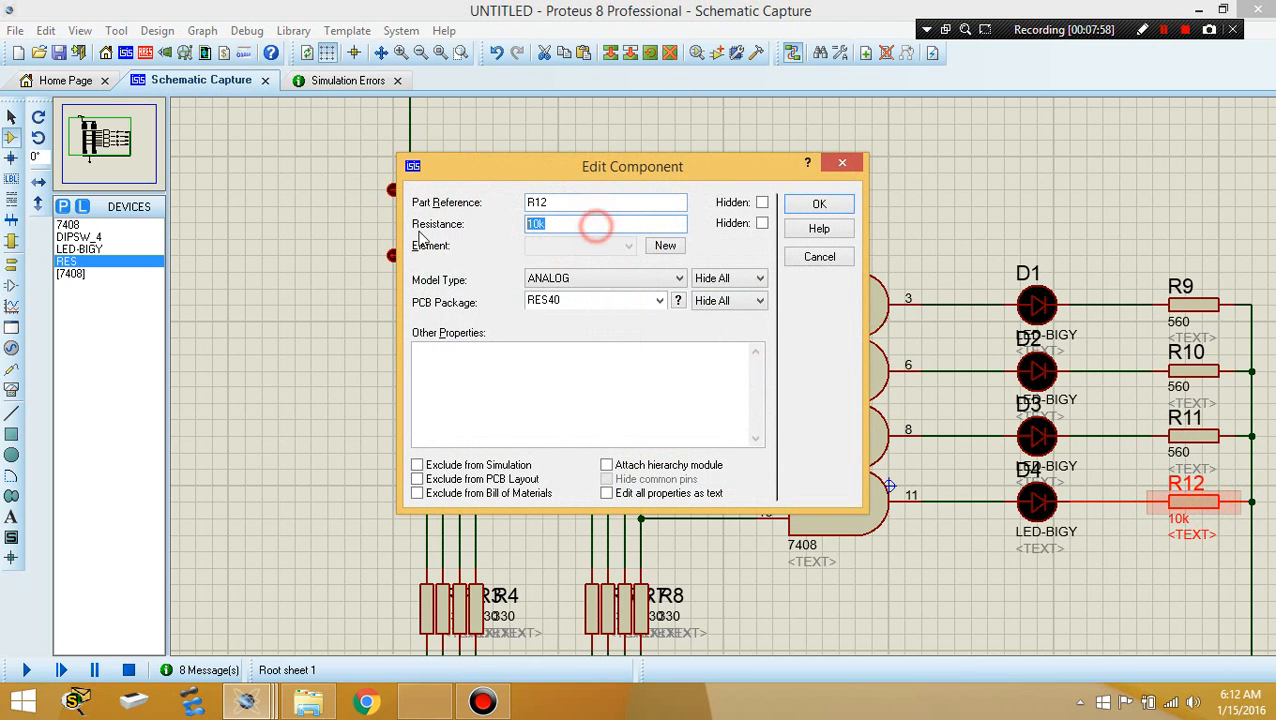
{"action": "type", "text": "560"}
{"action": "key", "text": "Return"}
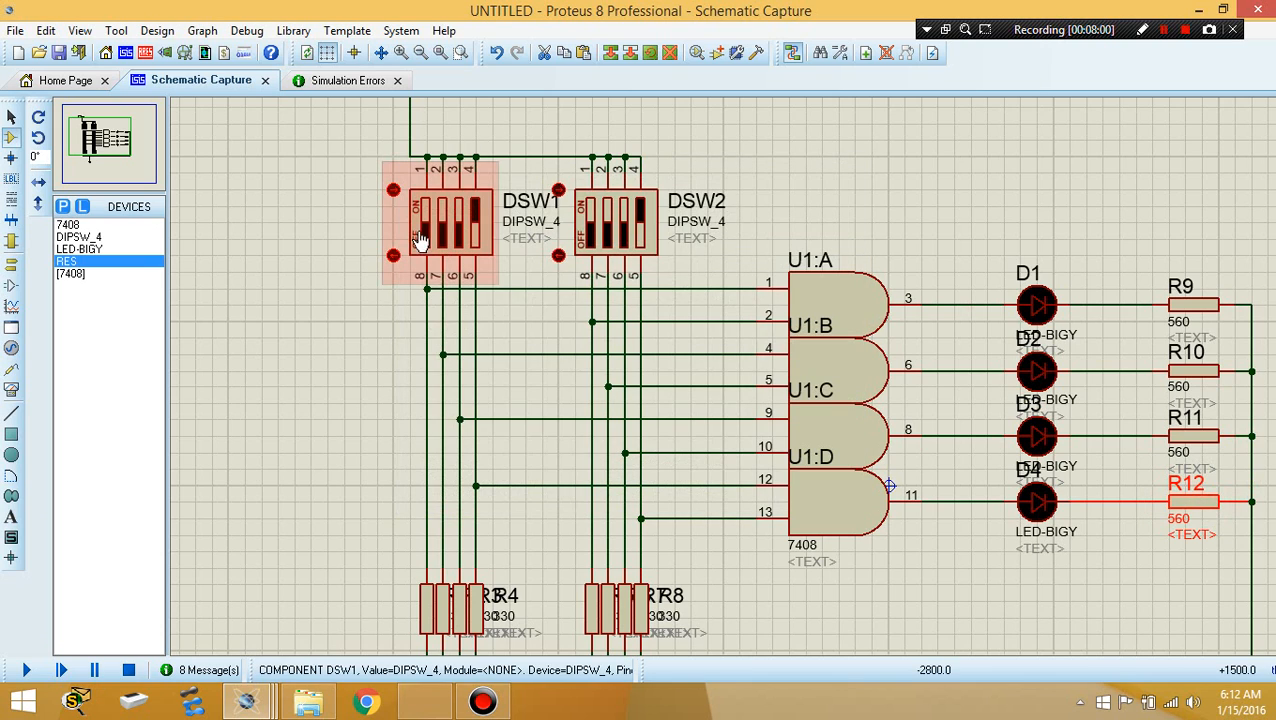
Run the simulation again and turn on switch 1 of both DSW1 and DSW2 to test the first AND gate.
{"action": "left_click", "coordinate": [26, 672]}
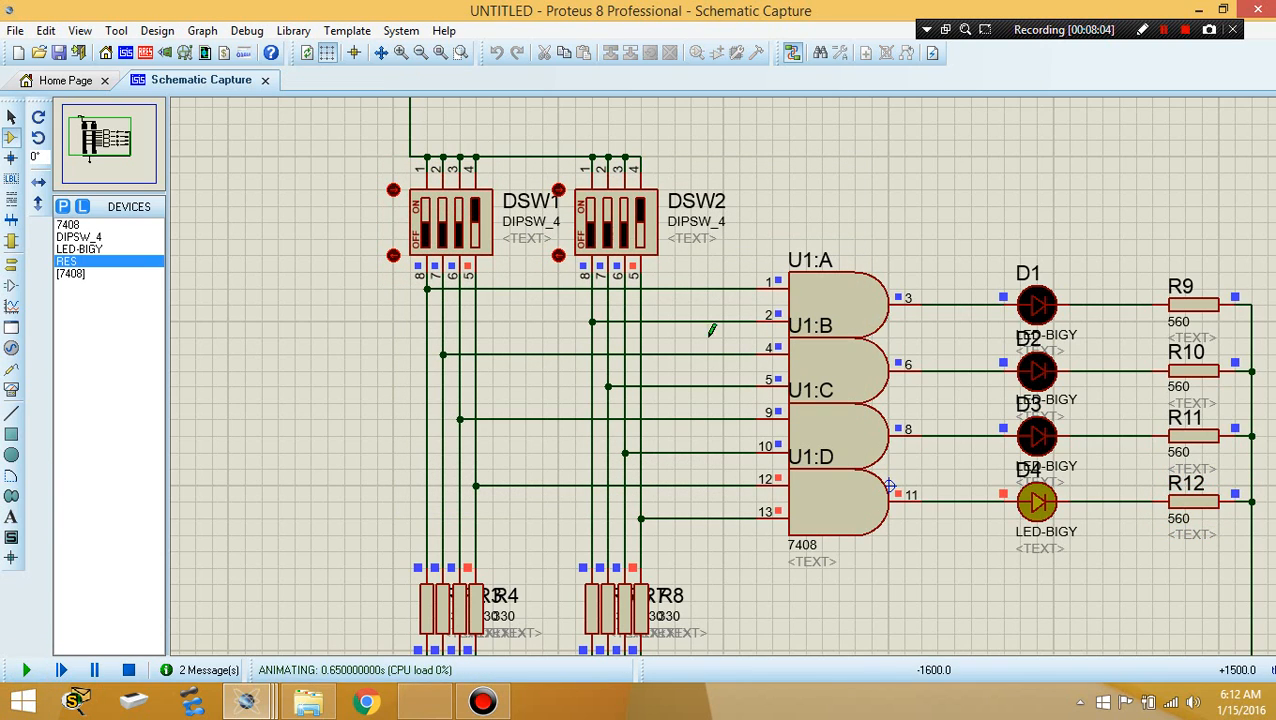
{"action": "left_click", "coordinate": [101, 140]}
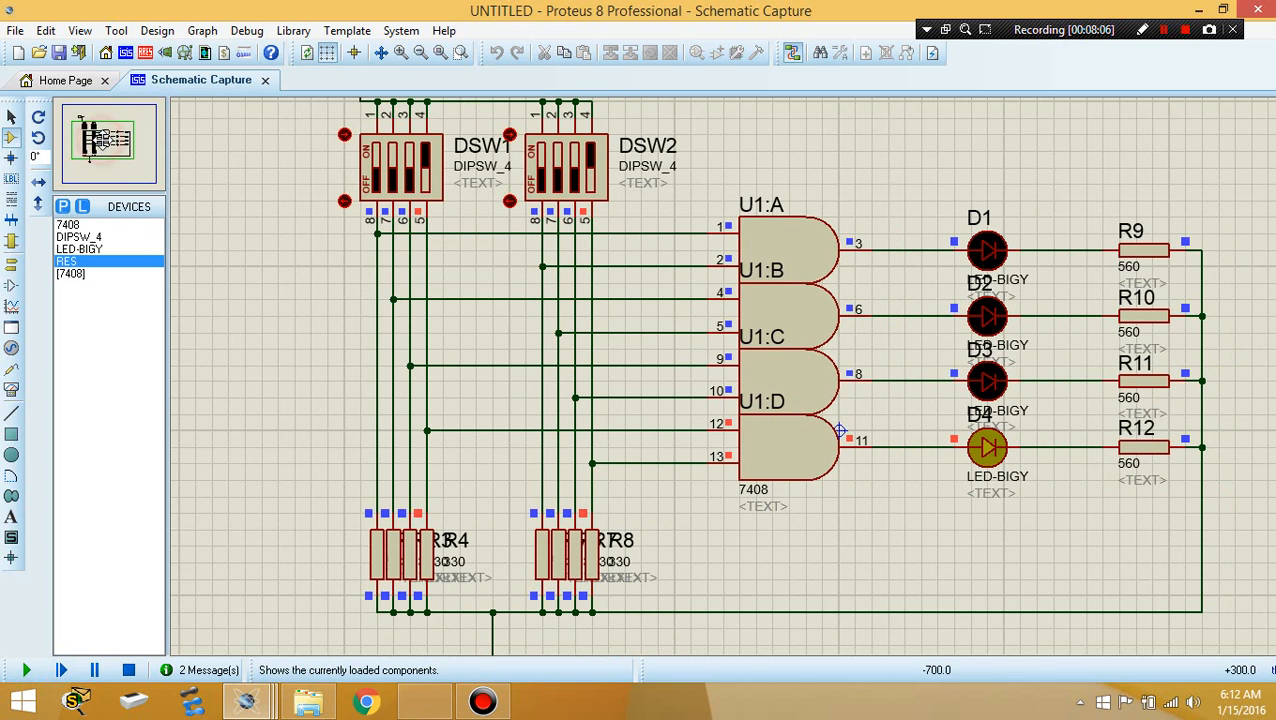
{"action": "left_click", "coordinate": [103, 140]}
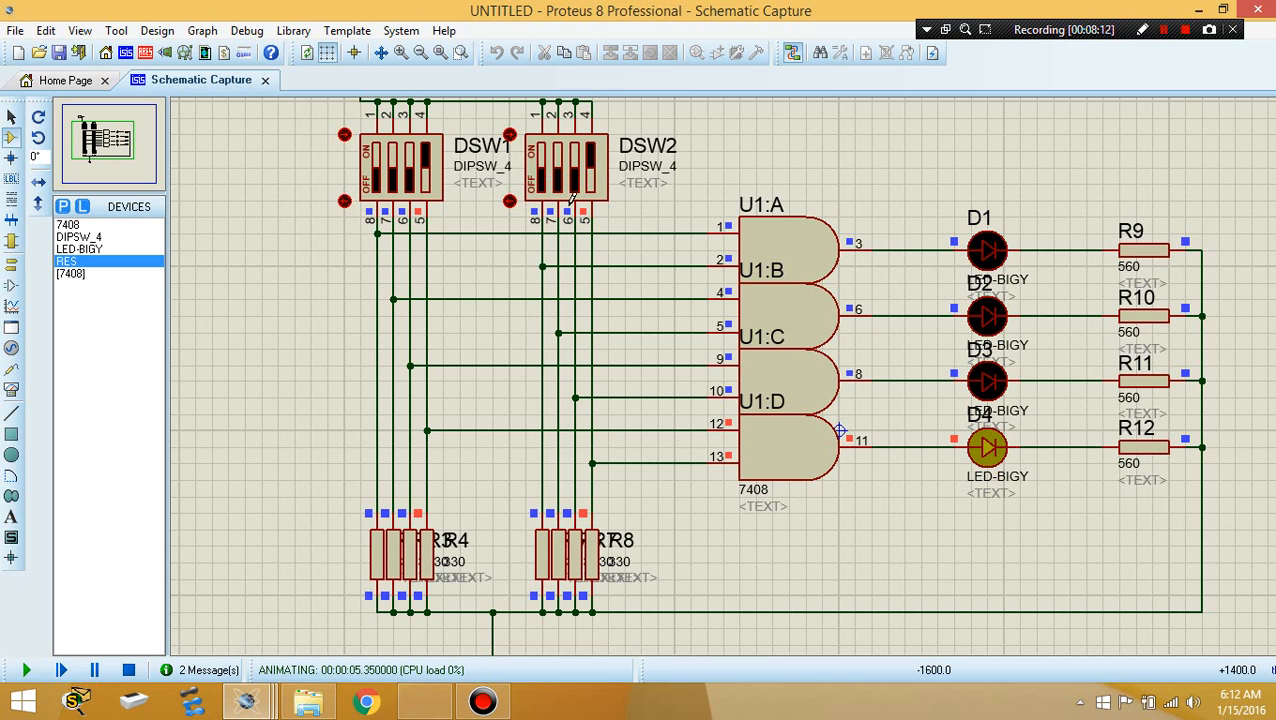
{"action": "left_click", "coordinate": [97, 143]}
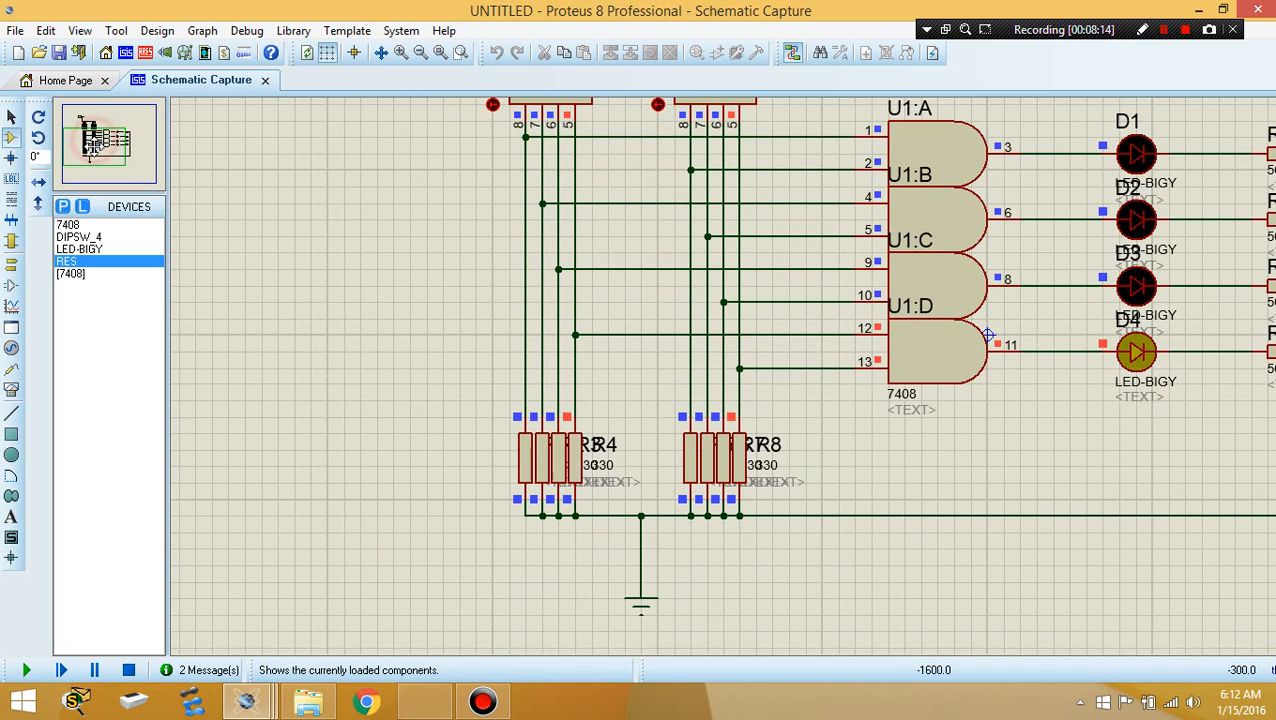
{"action": "left_click", "coordinate": [99, 138]}
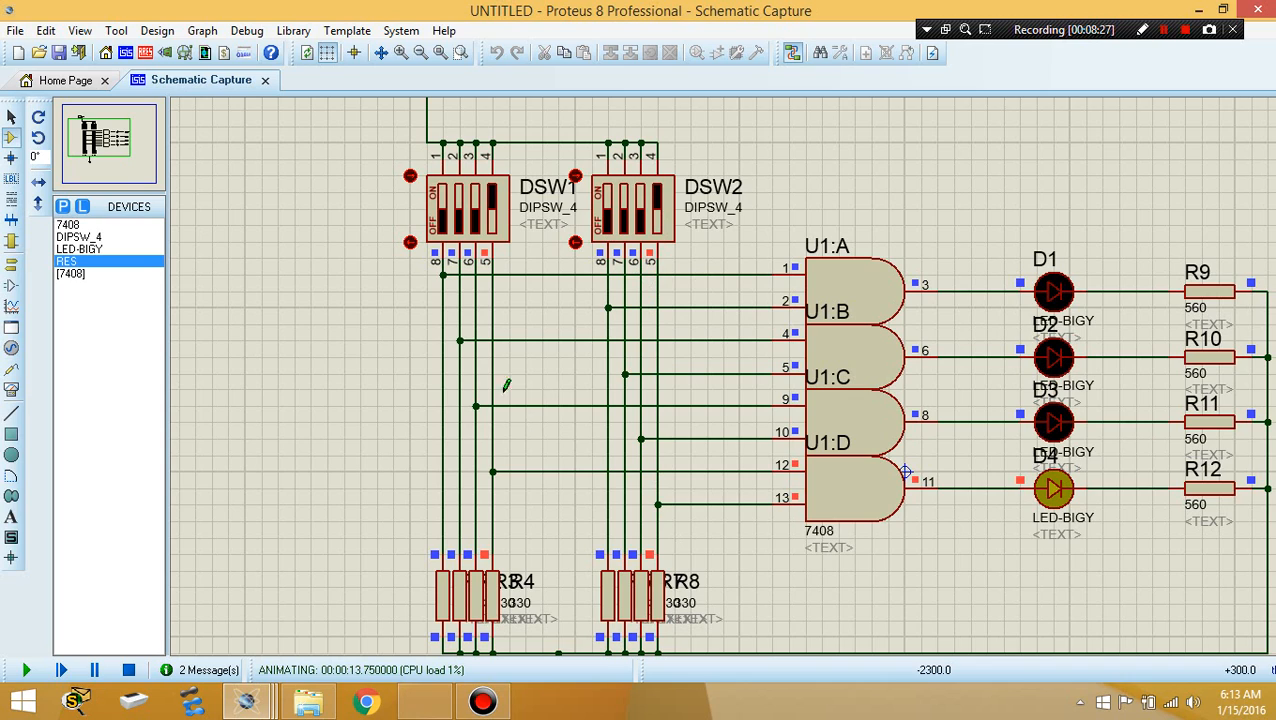
{"action": "left_click", "coordinate": [442, 208]}
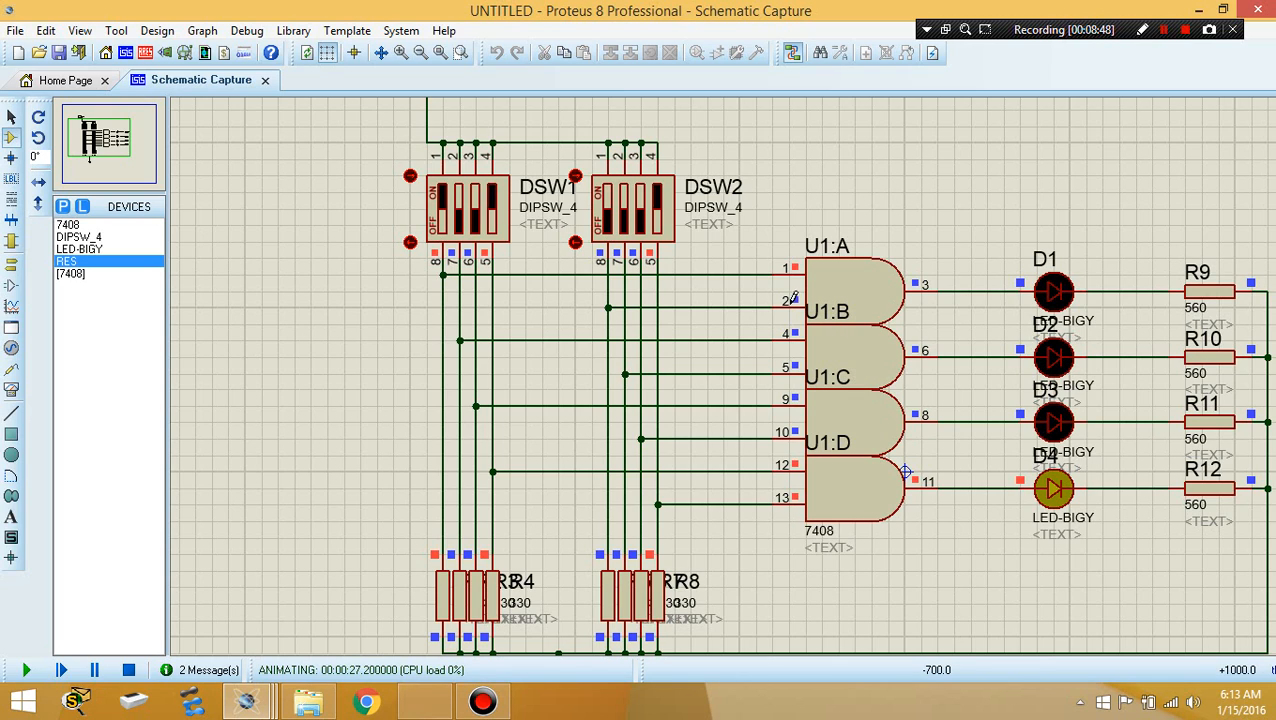
{"action": "left_click", "coordinate": [608, 216]}
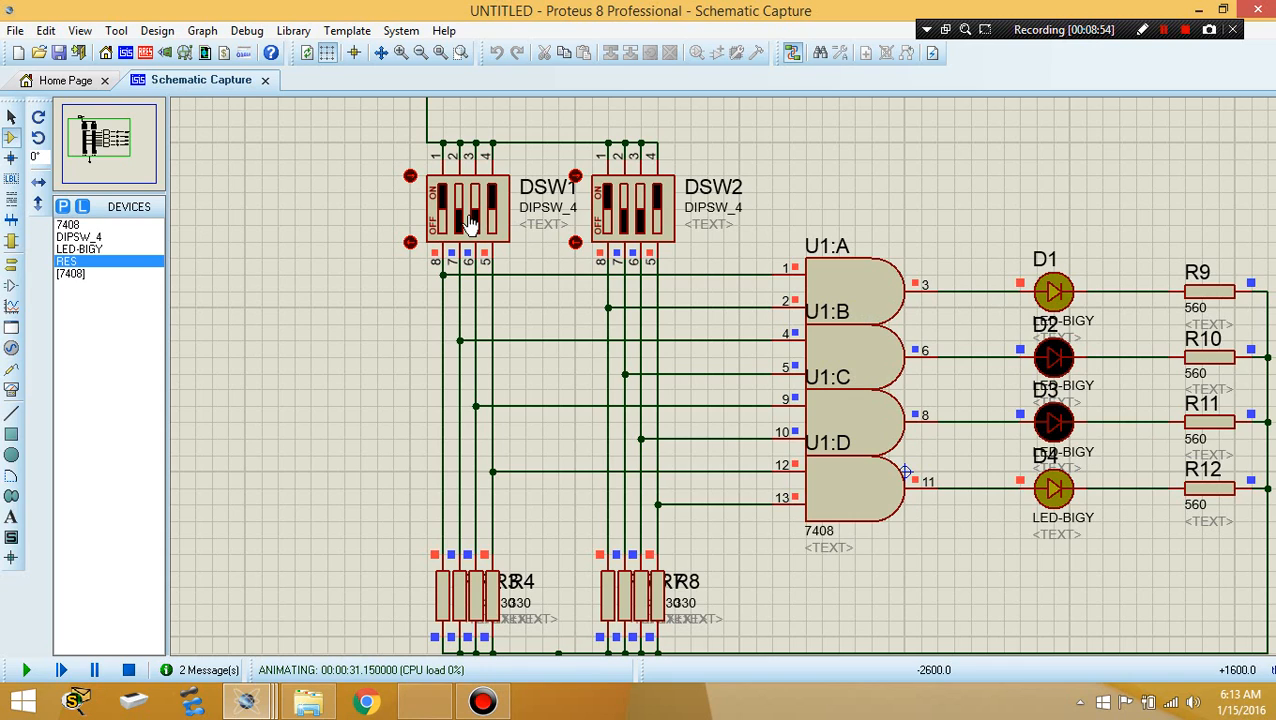
Turn on switch 2 of both DIP switches and switch 3 of DSW2, and turn switch 2 of DSW1 back off.
{"action": "left_click", "coordinate": [461, 217]}
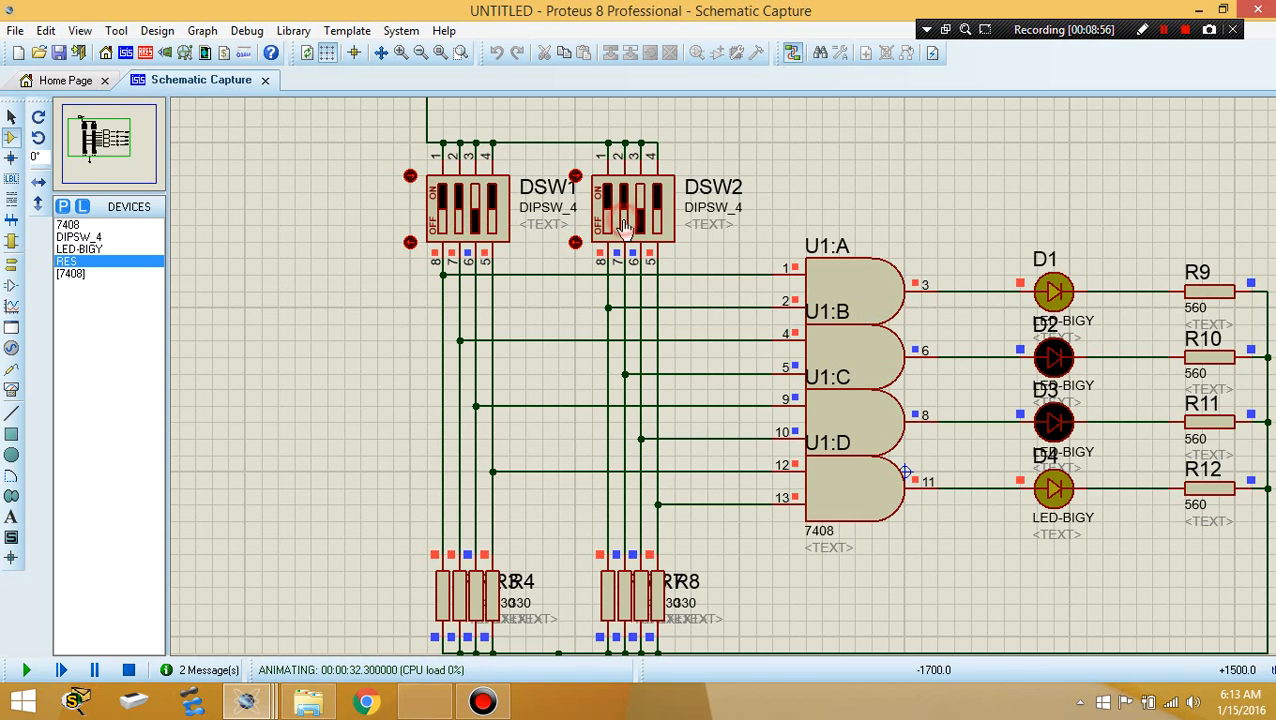
{"action": "left_click", "coordinate": [624, 218]}
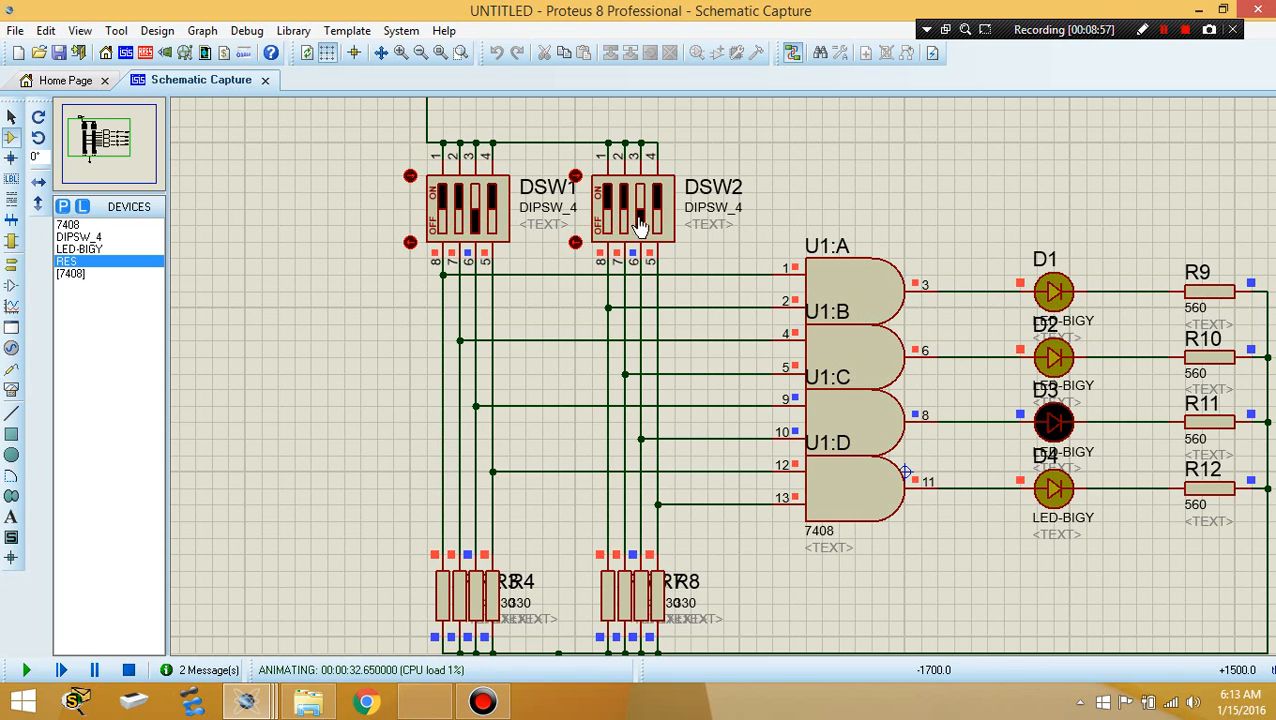
{"action": "left_click", "coordinate": [474, 228]}
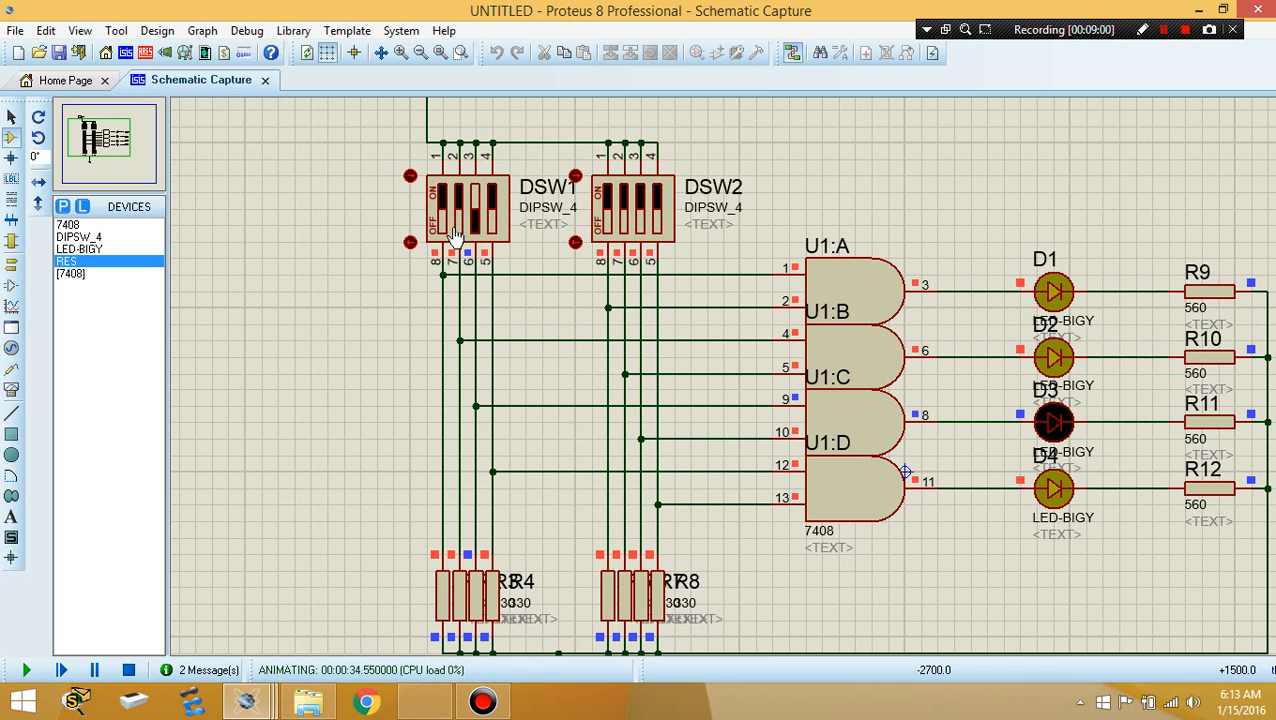
{"action": "left_click", "coordinate": [456, 228]}
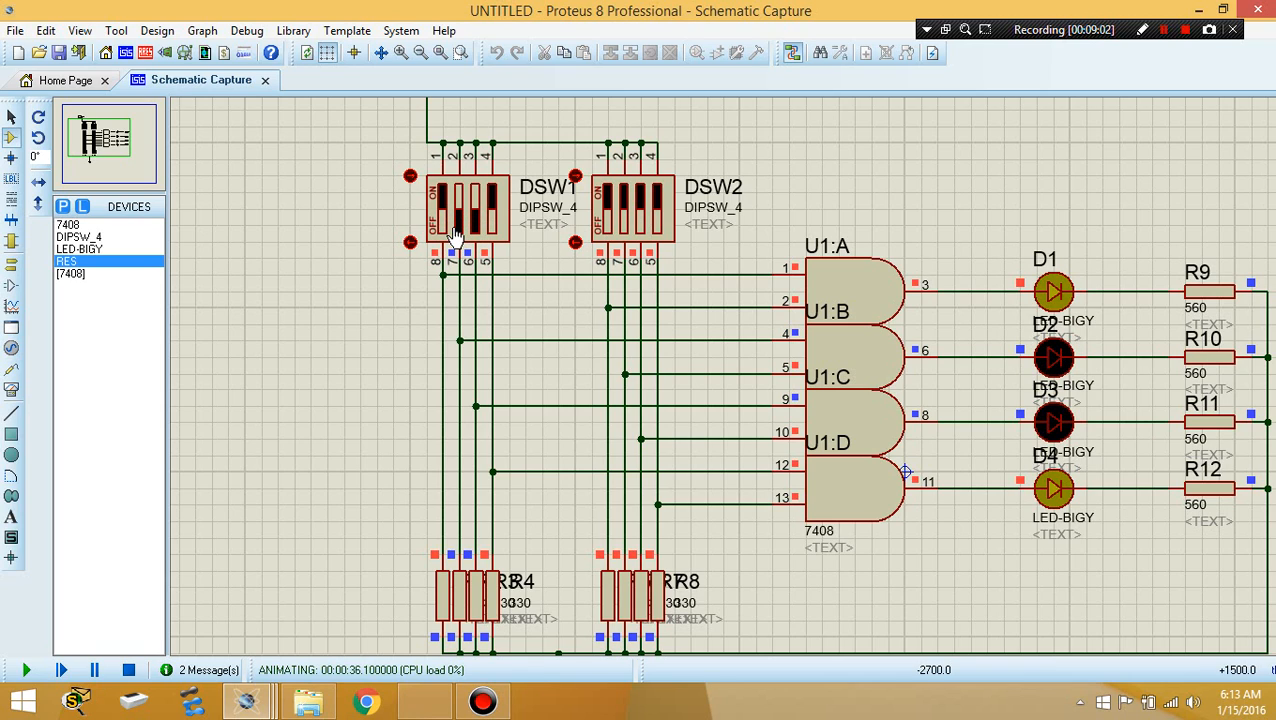